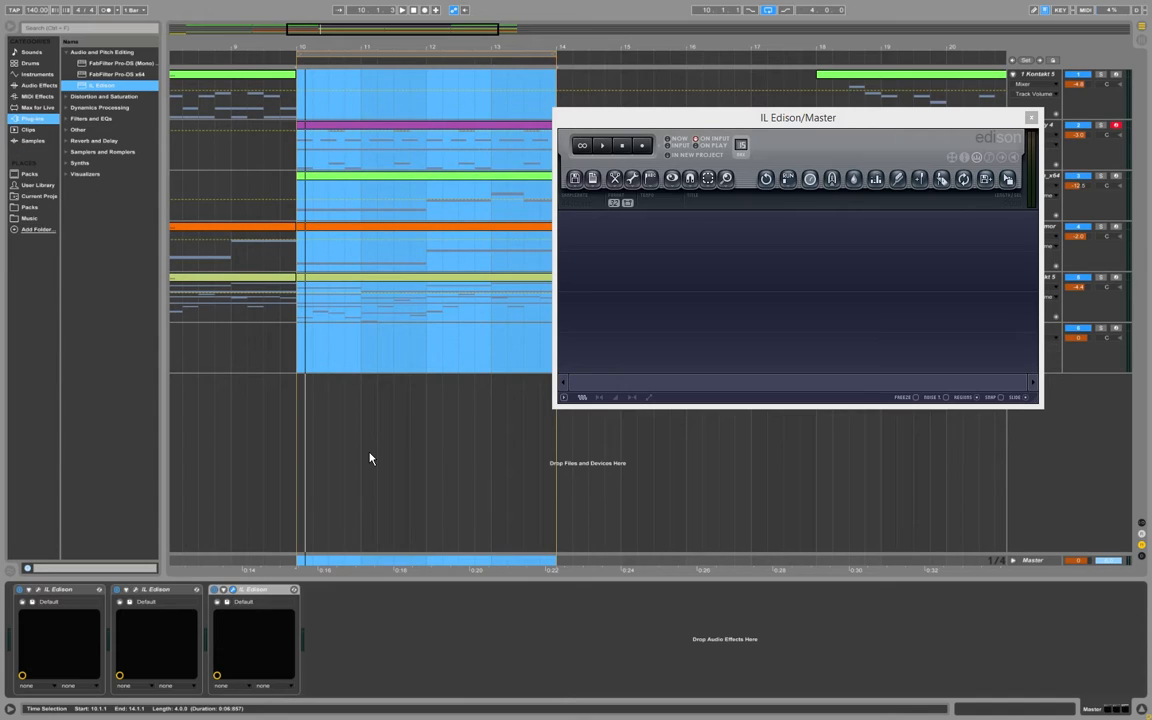
Close the Edison window on the Master track to reveal the arrangement around bars 10 to 14.
{"action": "left_click_drag", "start_coordinate": [959, 117], "coordinate": [960, 147]}
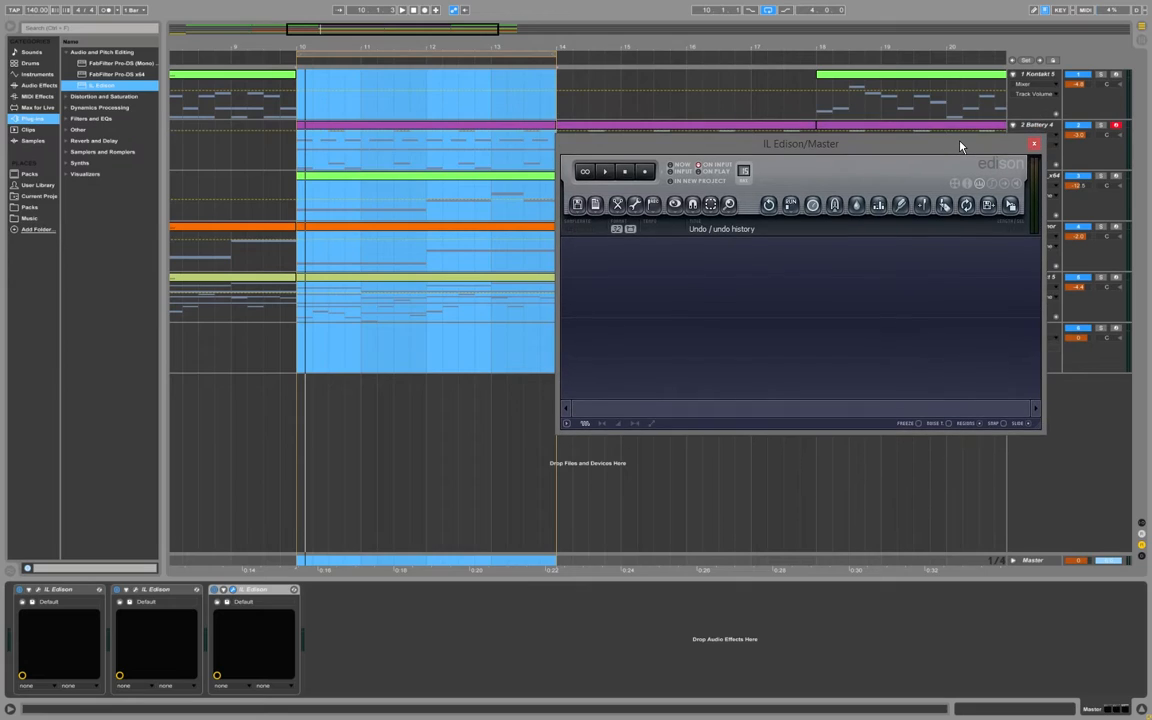
{"action": "left_click", "coordinate": [1034, 144]}
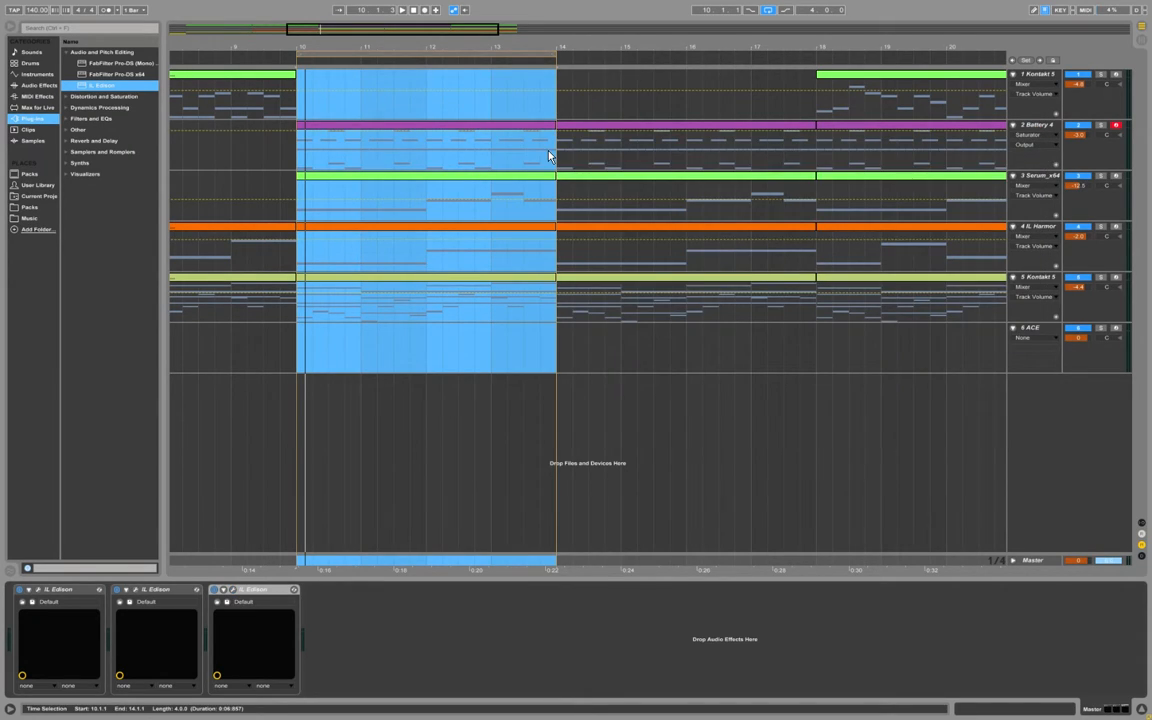
{"action": "left_click_drag", "start_coordinate": [340, 182], "coordinate": [453, 214]}
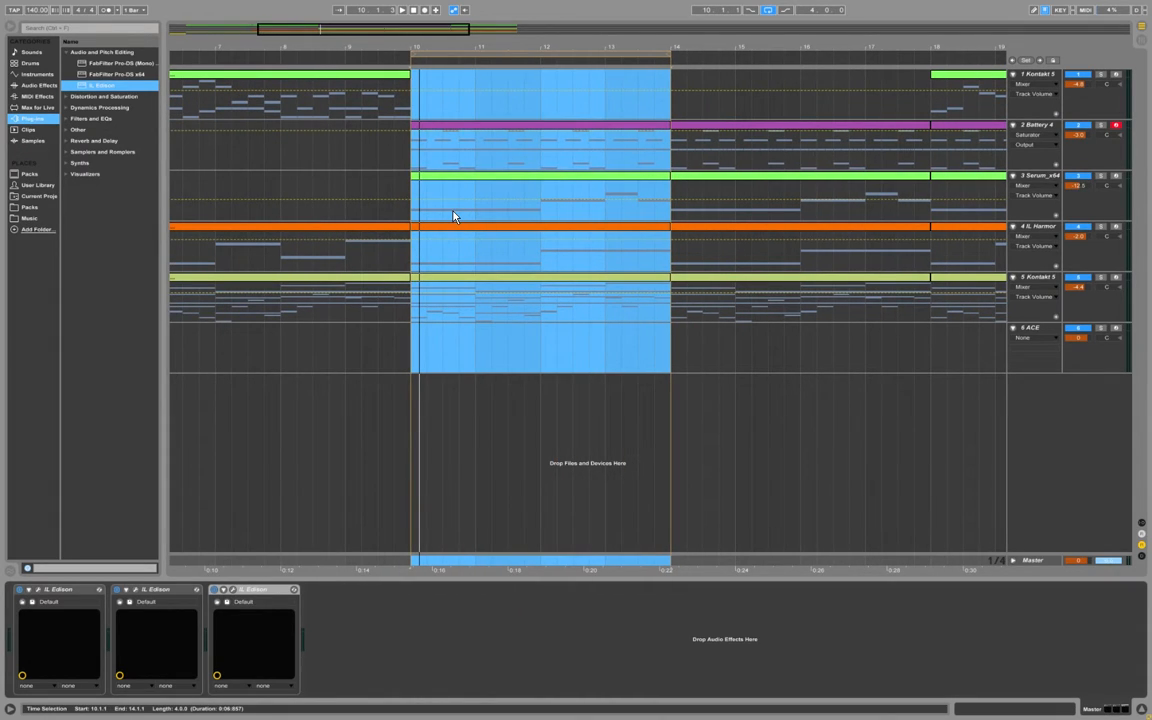
{"action": "left_click_drag", "start_coordinate": [612, 198], "coordinate": [512, 221]}
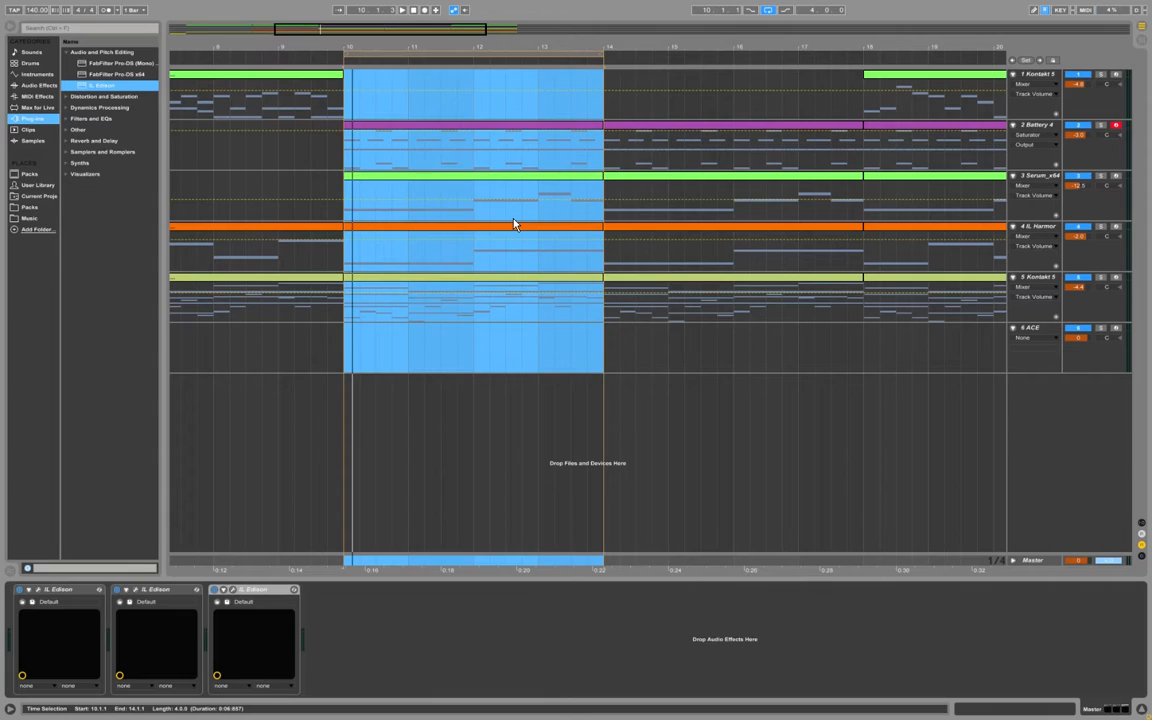
View the device chains of the Battery 4 and Master tracks, and open and close the third Edison instance.
{"action": "left_click", "coordinate": [1035, 134]}
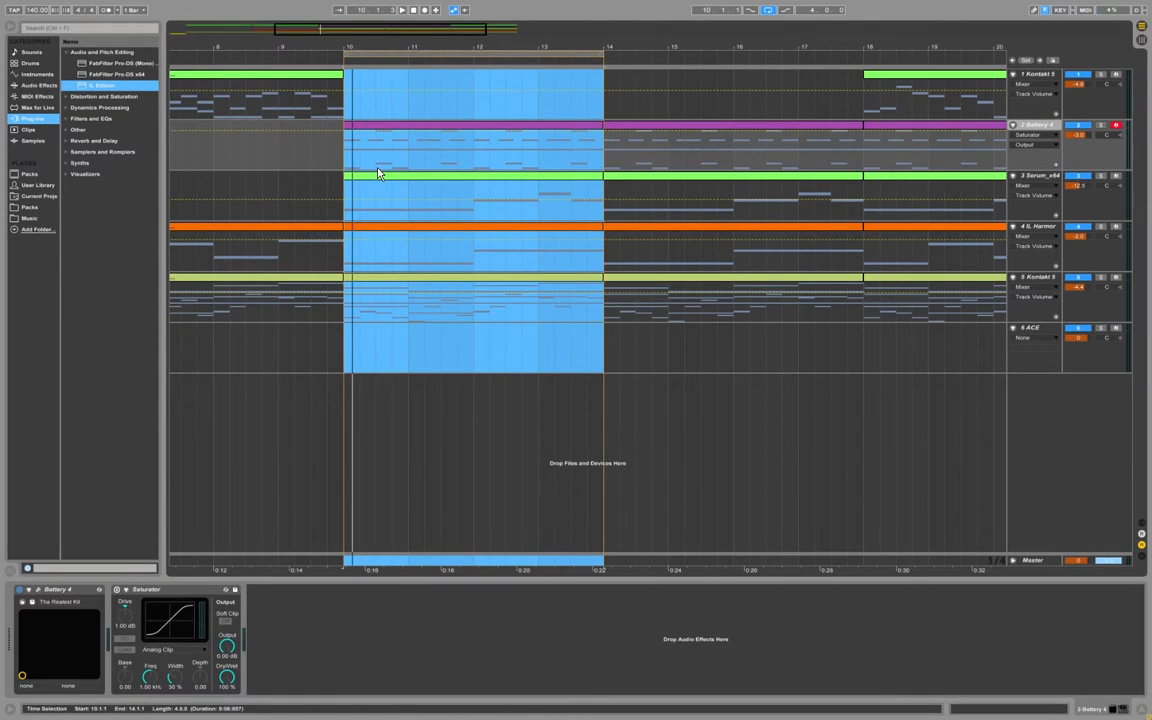
{"action": "left_click", "coordinate": [73, 54]}
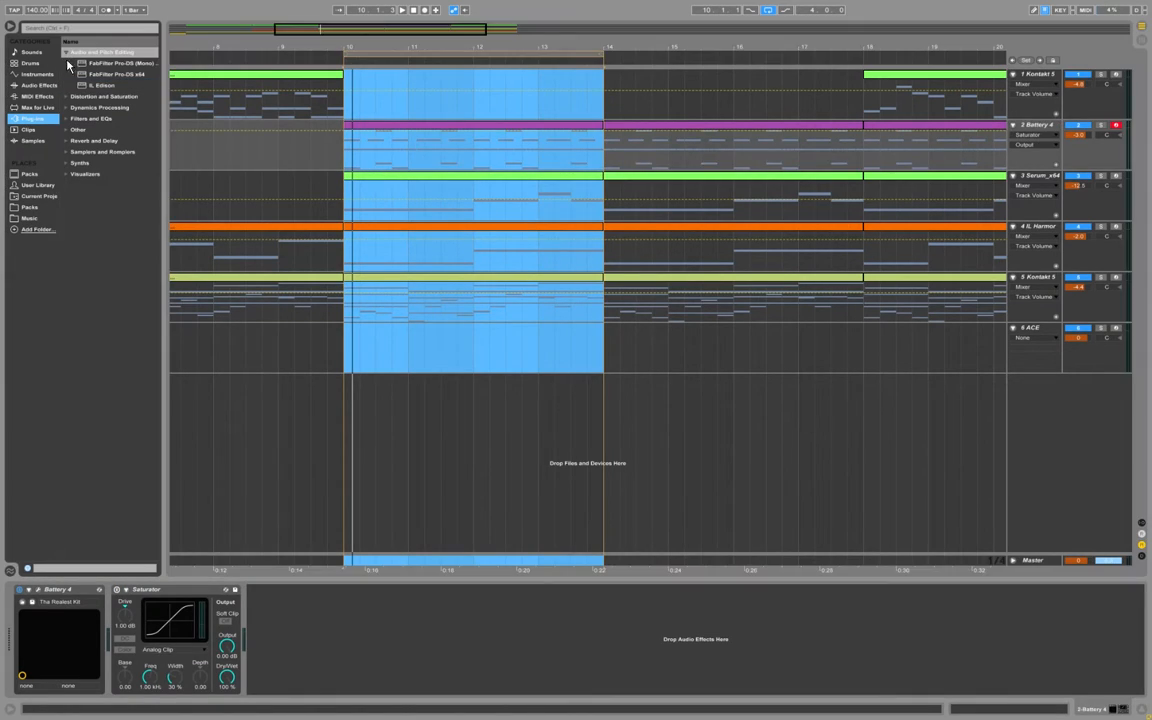
{"action": "left_click", "coordinate": [1030, 562]}
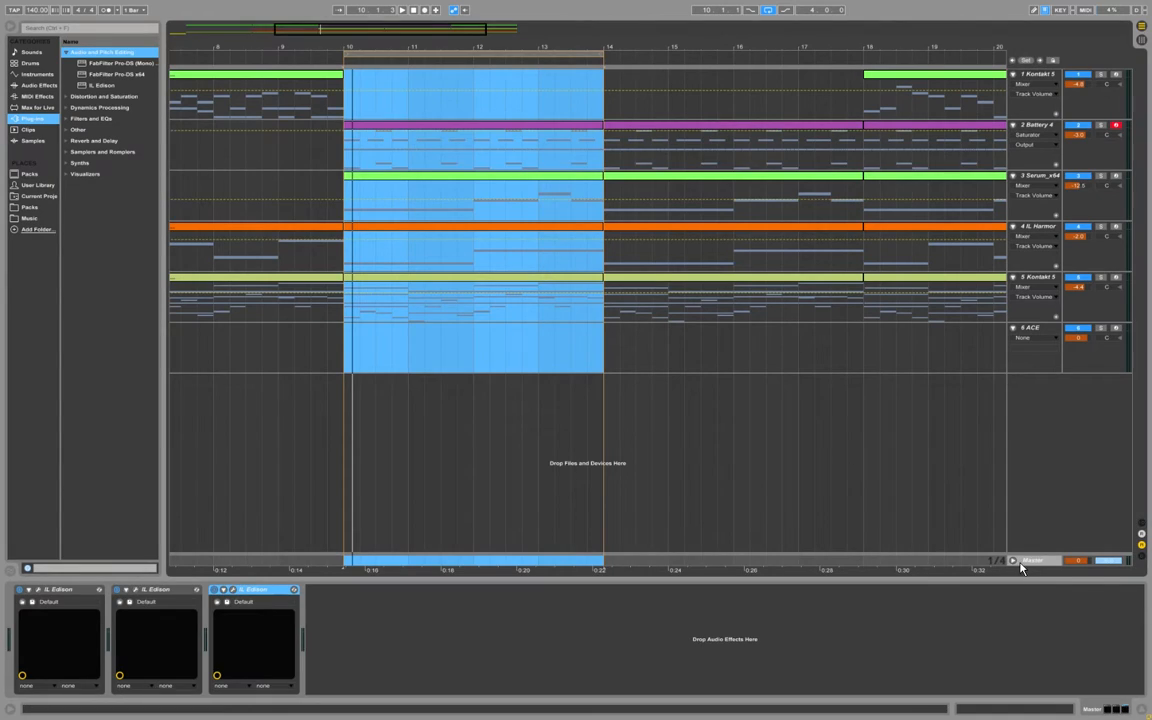
{"action": "left_click", "coordinate": [224, 589]}
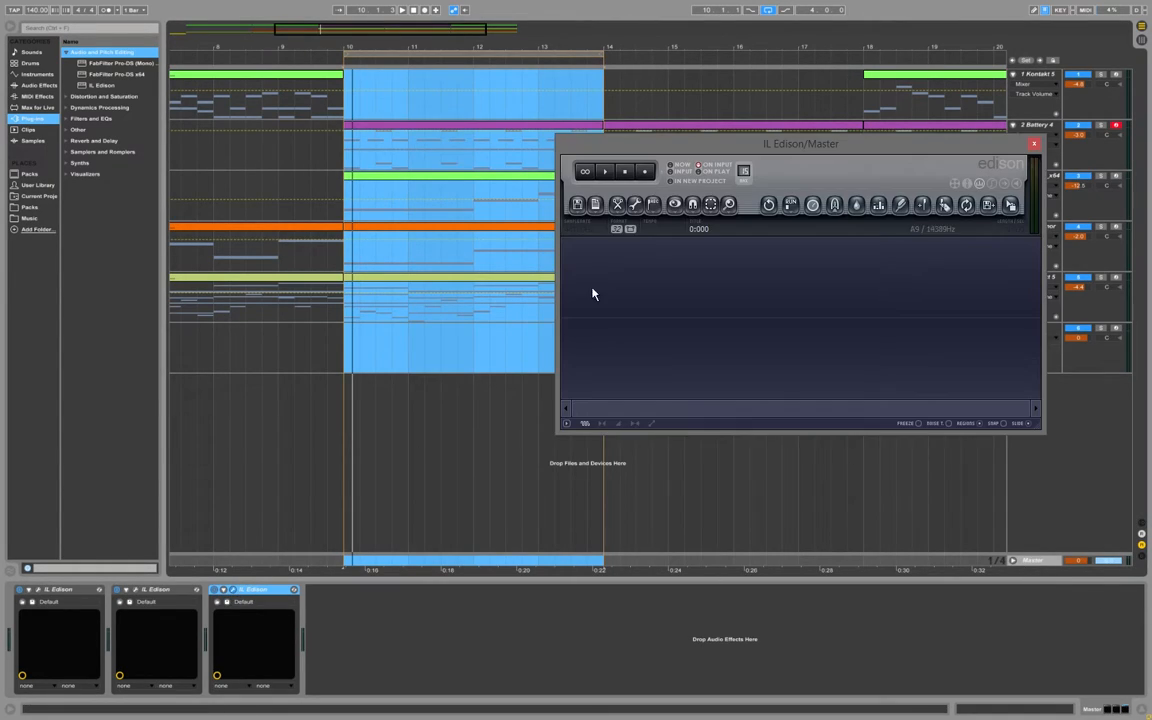
{"action": "left_click", "coordinate": [1033, 144]}
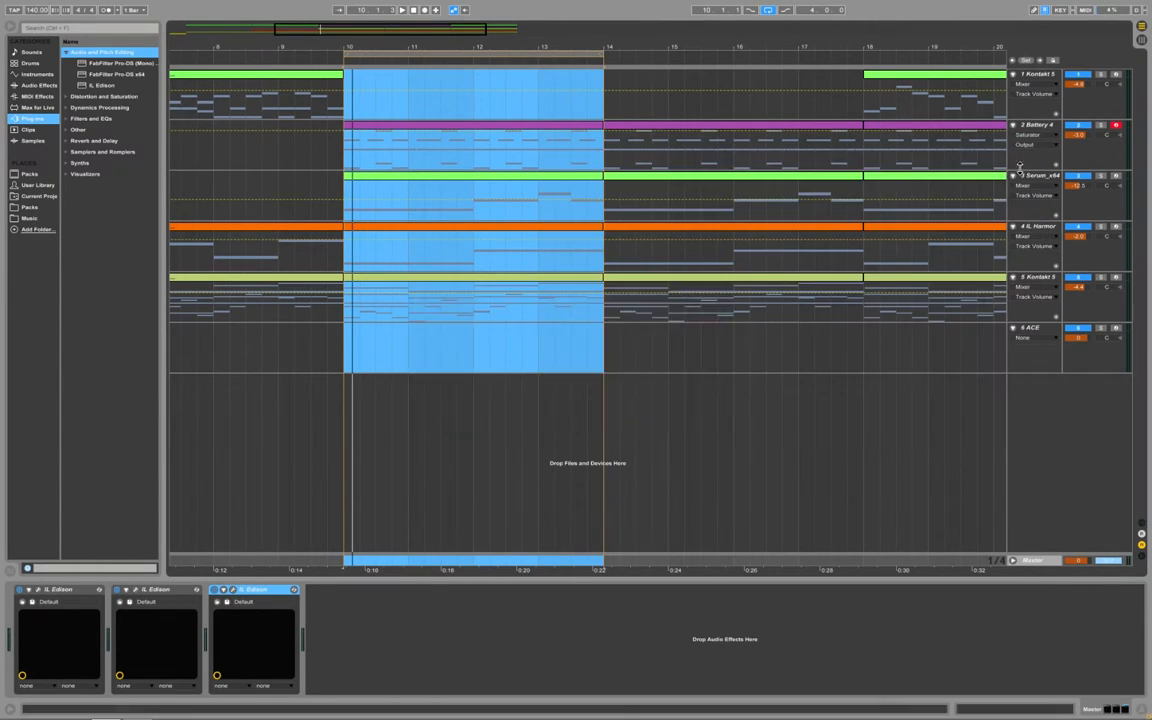
Collapse the Audio and Pitch Editing folder in the plug-in browser.
{"action": "left_click", "coordinate": [966, 187]}
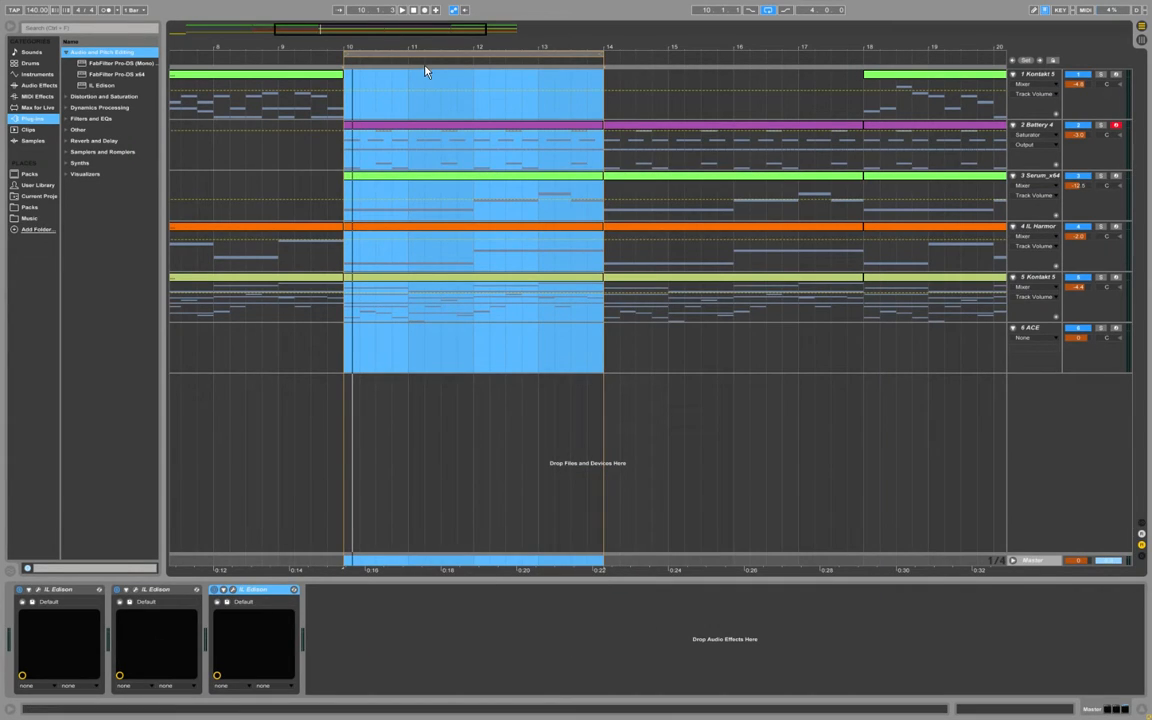
{"action": "mouse_move", "coordinate": [431, 143]}
{"action": "left_mouse_down"}
{"action": "mouse_move", "coordinate": [378, 141]}
{"action": "mouse_move", "coordinate": [440, 143]}
{"action": "left_mouse_up"}
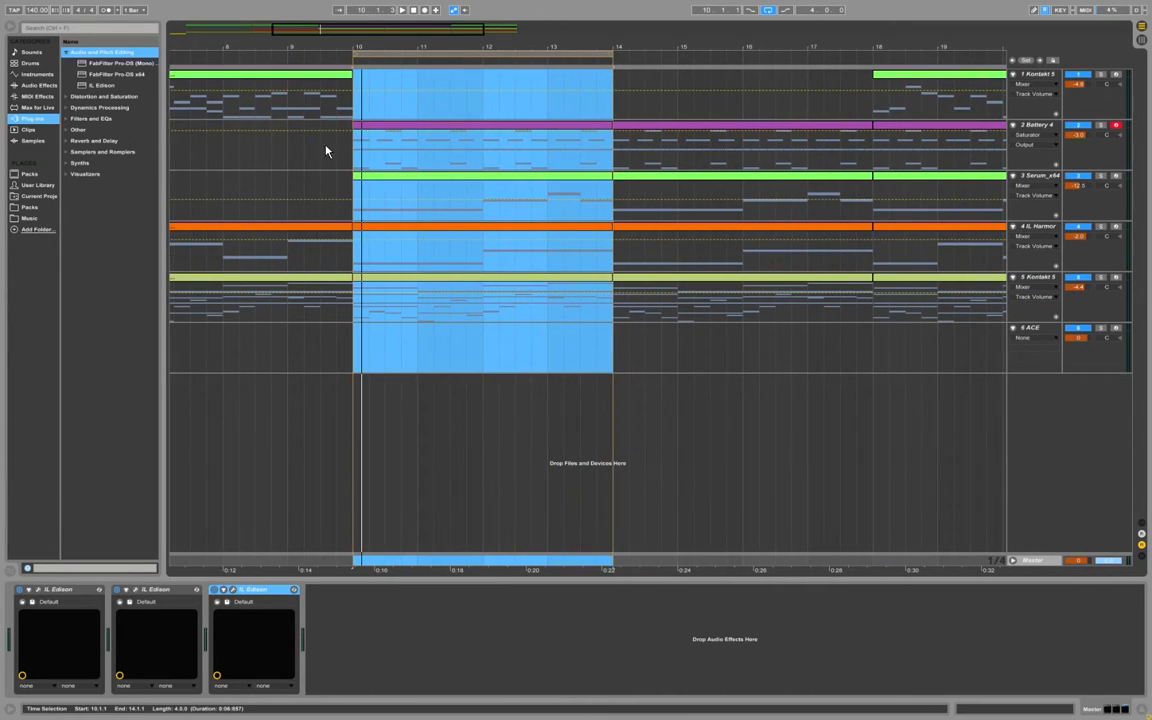
{"action": "left_click", "coordinate": [66, 52]}
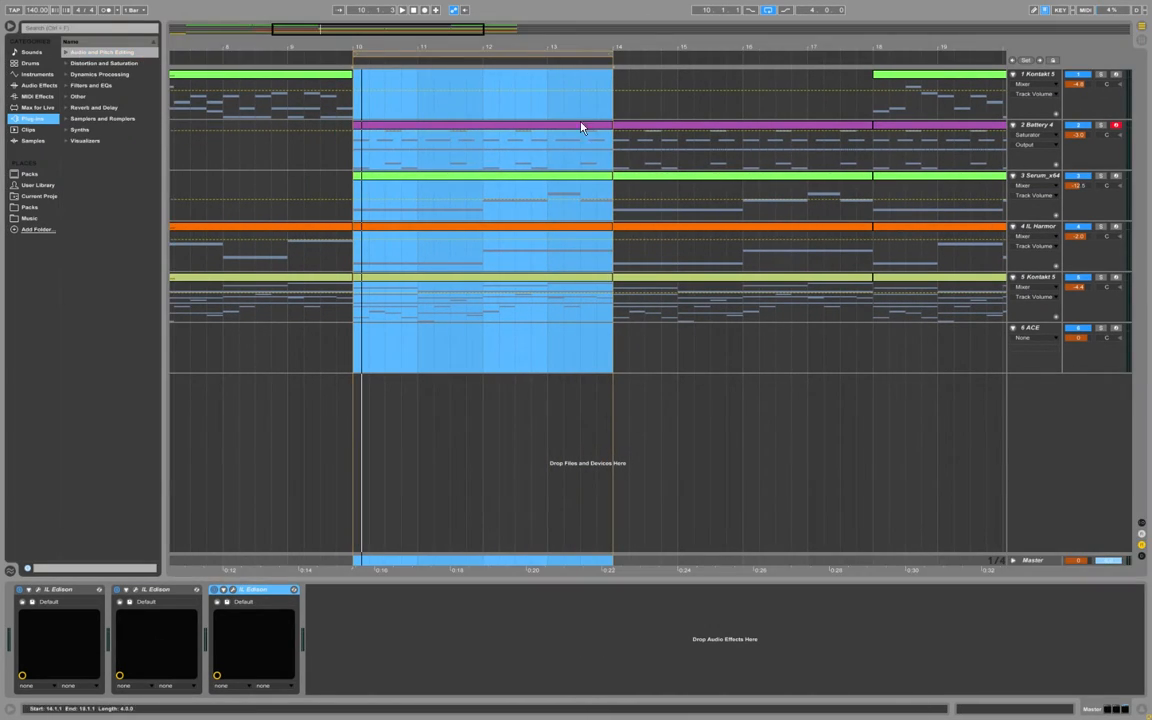
Select the Battery 4 clip at bars 10 to 14, play the loop and check the track levels in the mixer.
{"action": "left_click", "coordinate": [428, 132]}
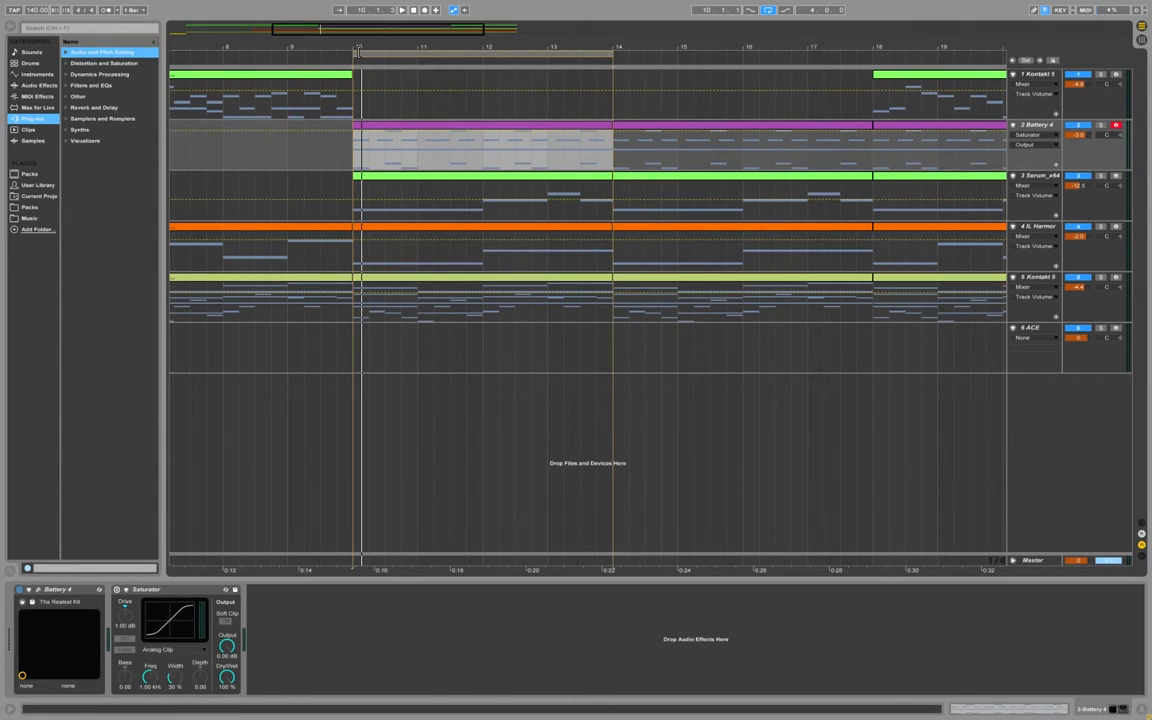
{"action": "scroll", "coordinate": [380, 125], "scroll_direction": "right", "scroll_amount": 2}
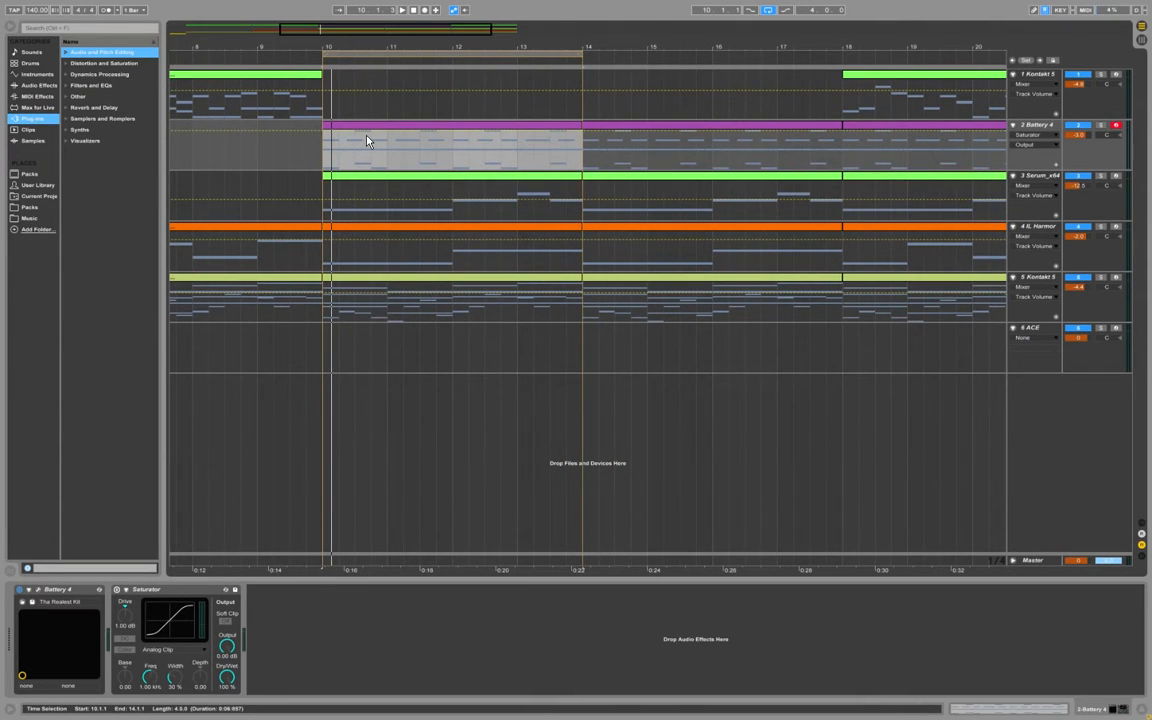
{"action": "scroll", "coordinate": [363, 143], "scroll_direction": "left", "scroll_amount": 2}
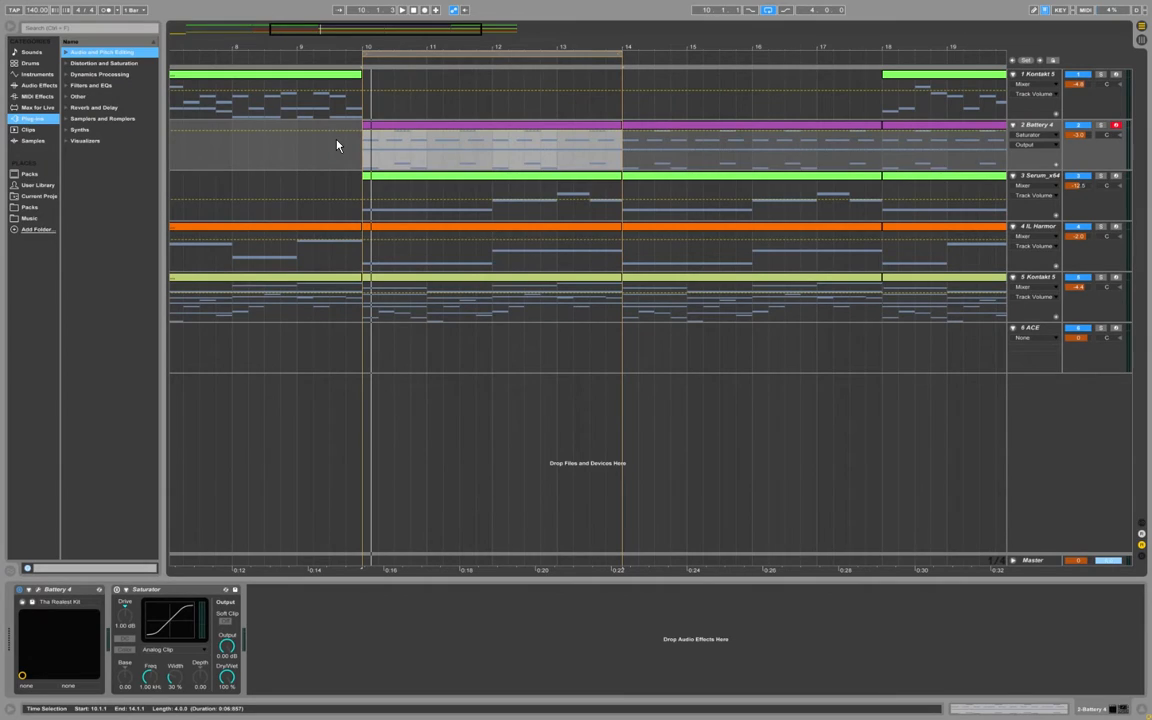
{"action": "key", "text": "space"}
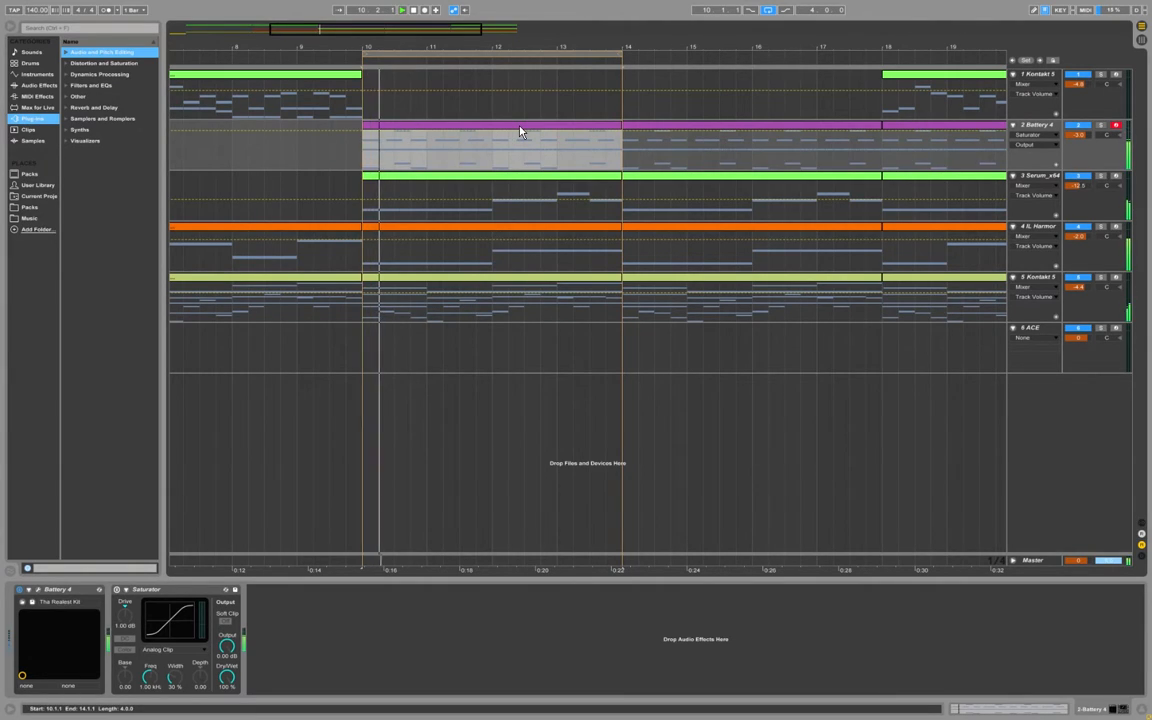
{"action": "key", "text": "Tab"}
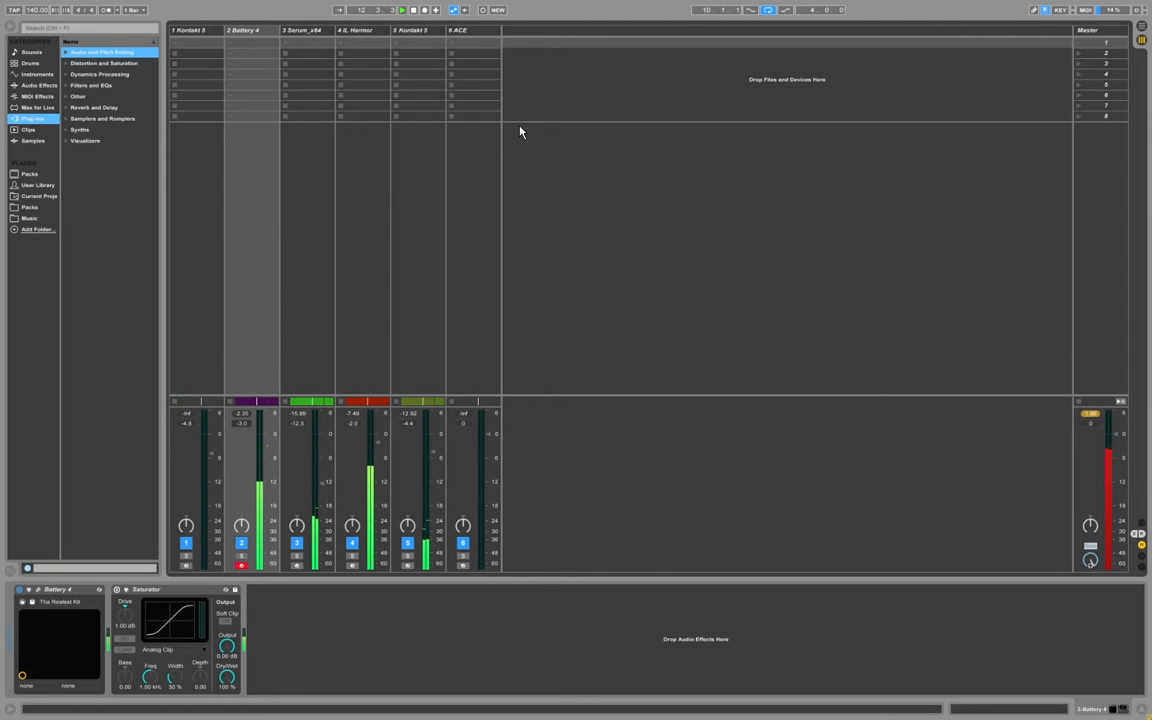
{"action": "key", "text": "Tab"}
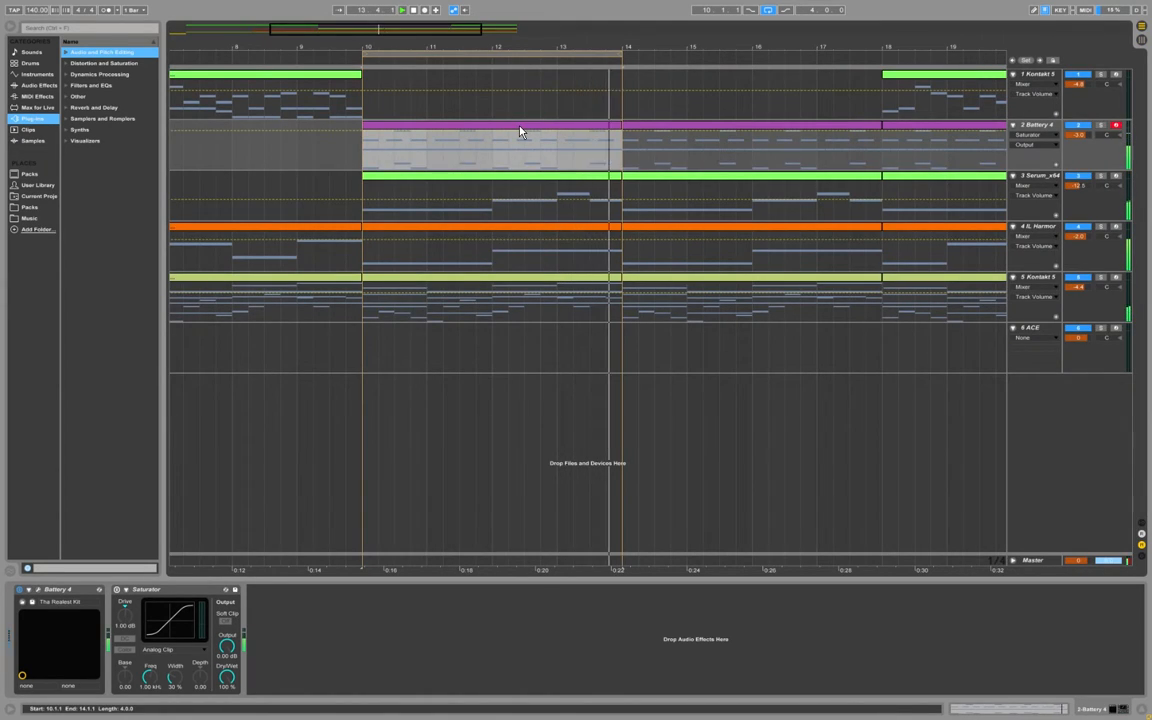
View the devices on the Serum, Harmor and lower Kontakt 5 tracks, and replay the loop from the Battery 4 clip.
{"action": "key", "text": "Down"}
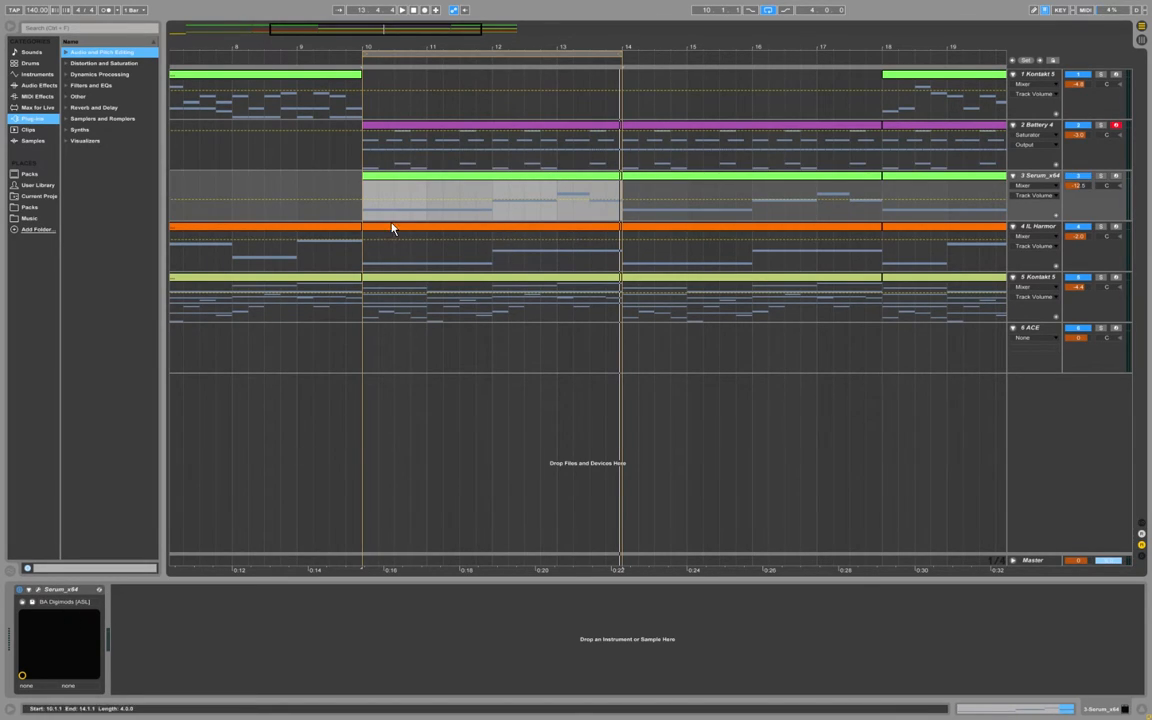
{"action": "key", "text": "Down"}
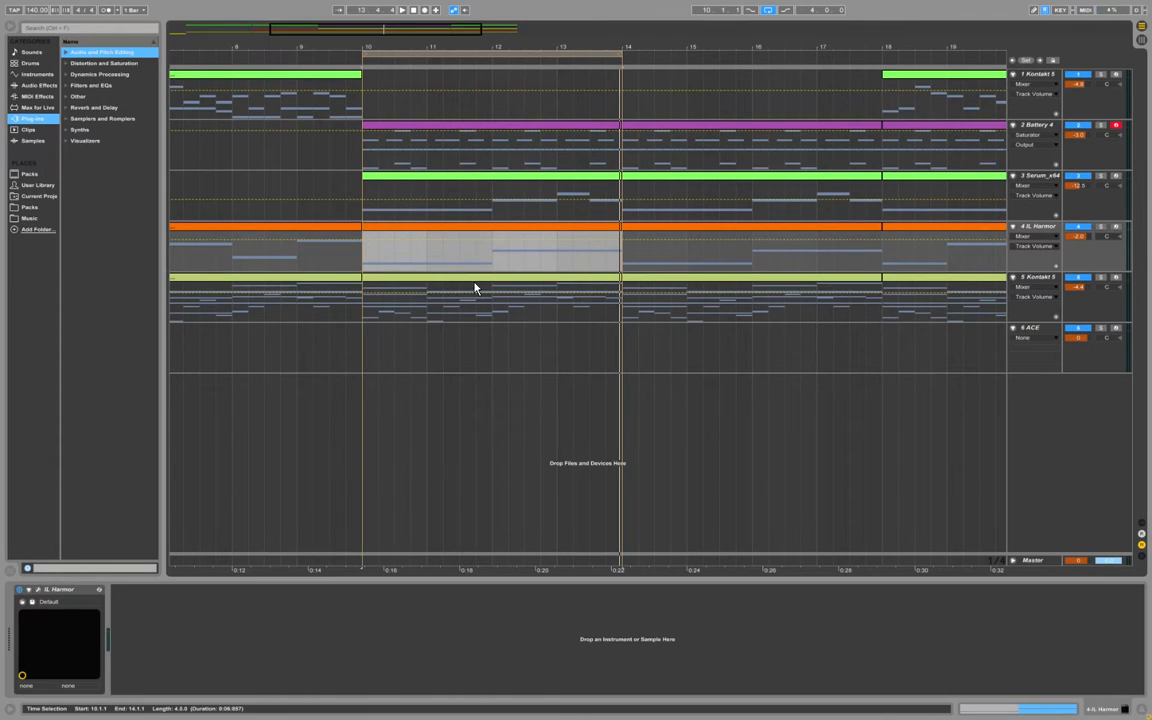
{"action": "key", "text": "Down"}
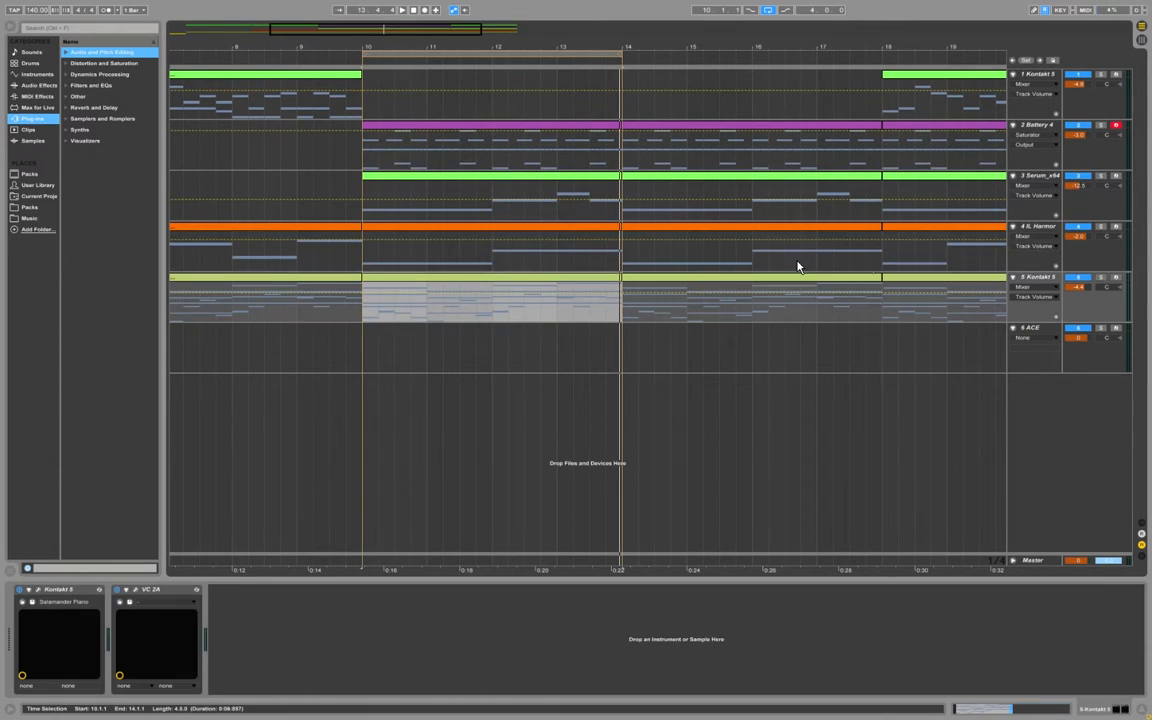
{"action": "left_click", "coordinate": [548, 126]}
{"action": "key", "text": "space"}
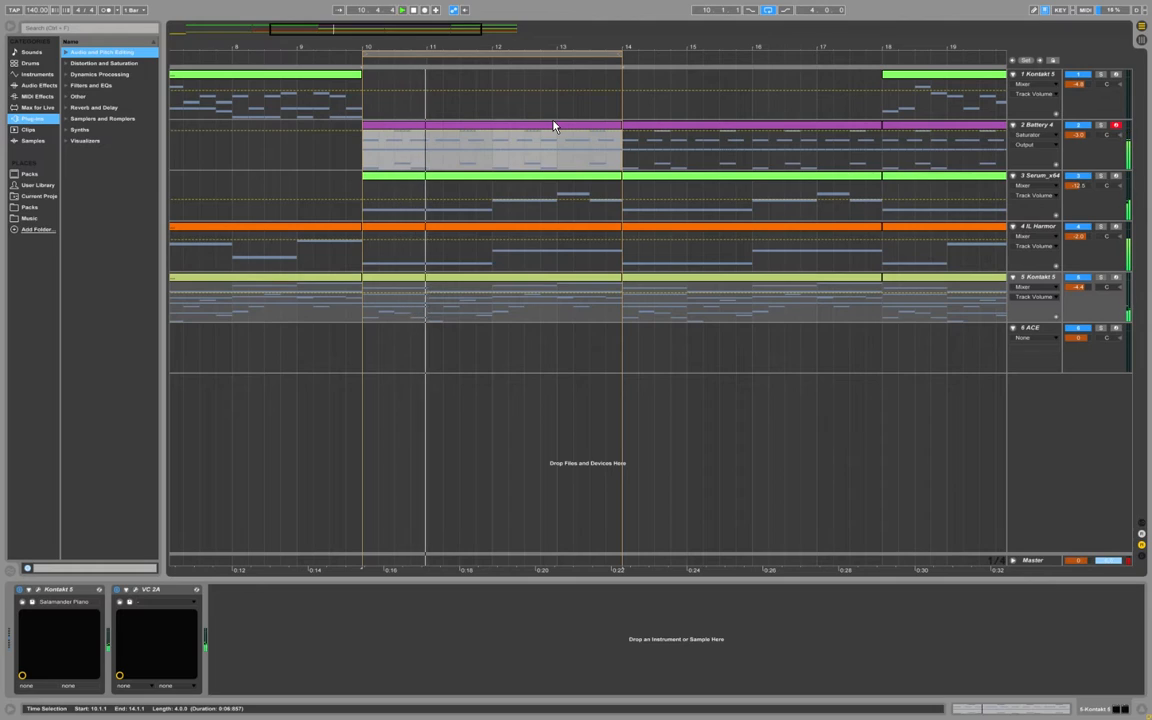
Insert The Glue compressor from the Dynamics Processing plug-ins on the Battery 4 track and place its window over the arrangement.
{"action": "left_click", "coordinate": [1020, 135]}
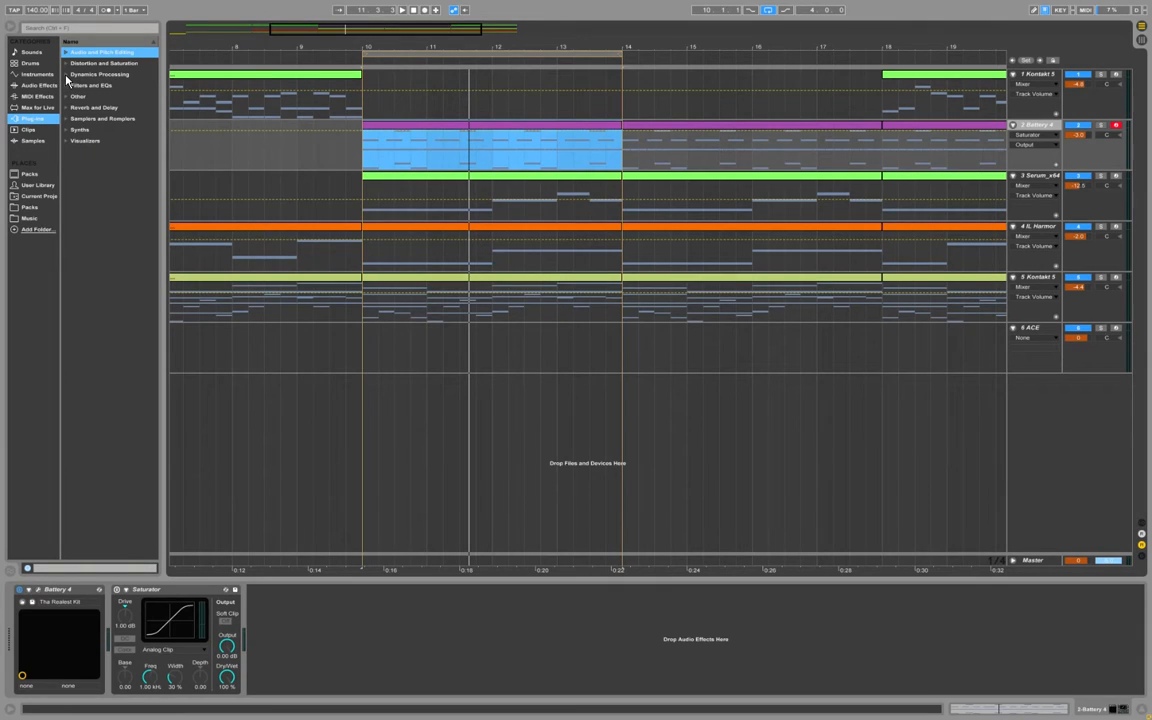
{"action": "left_click", "coordinate": [99, 74]}
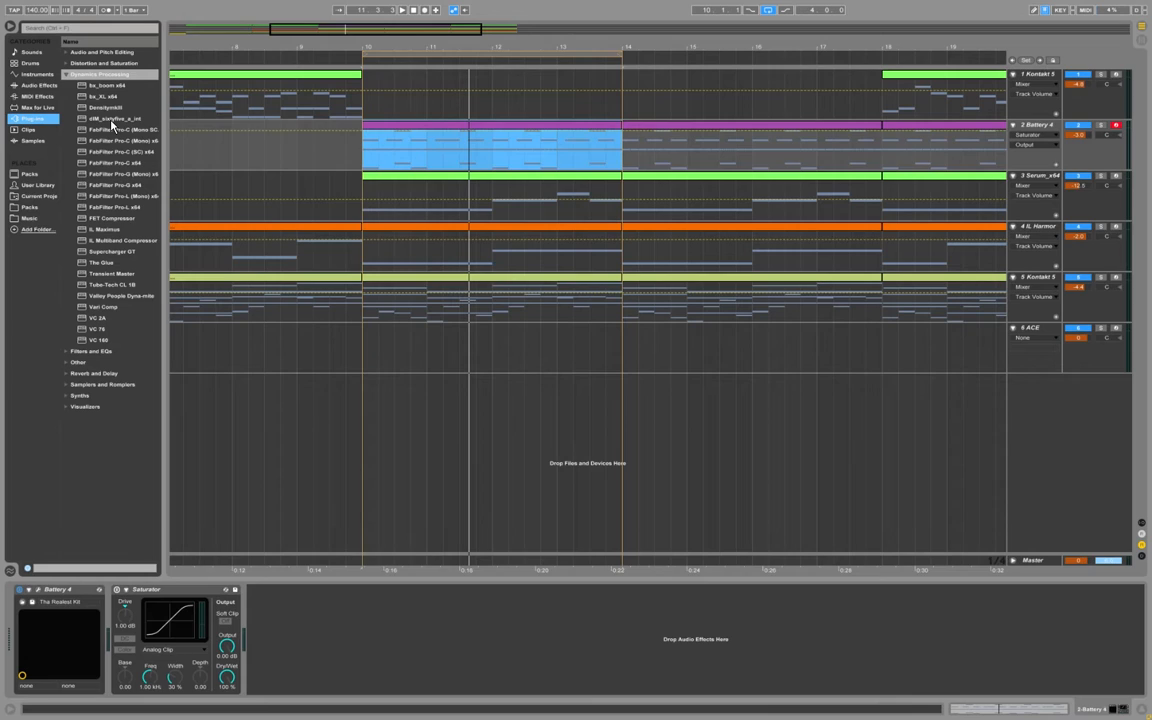
{"action": "left_click_drag", "start_coordinate": [104, 263], "coordinate": [110, 570]}
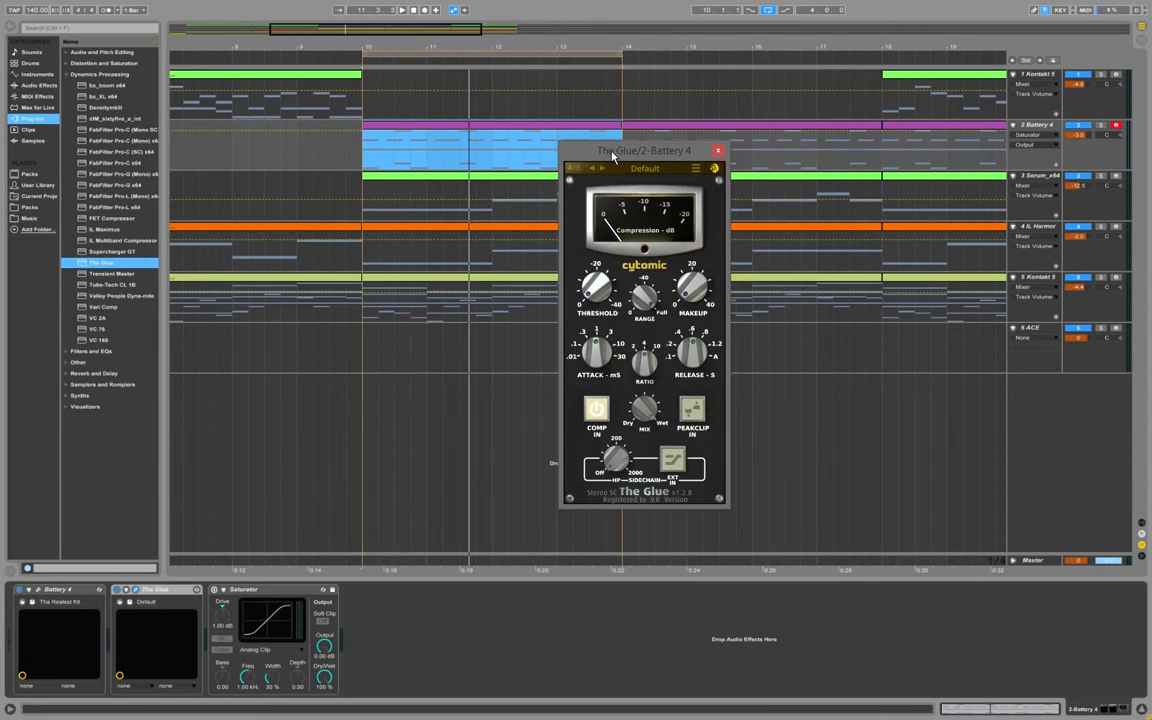
{"action": "left_click_drag", "start_coordinate": [611, 155], "coordinate": [880, 128]}
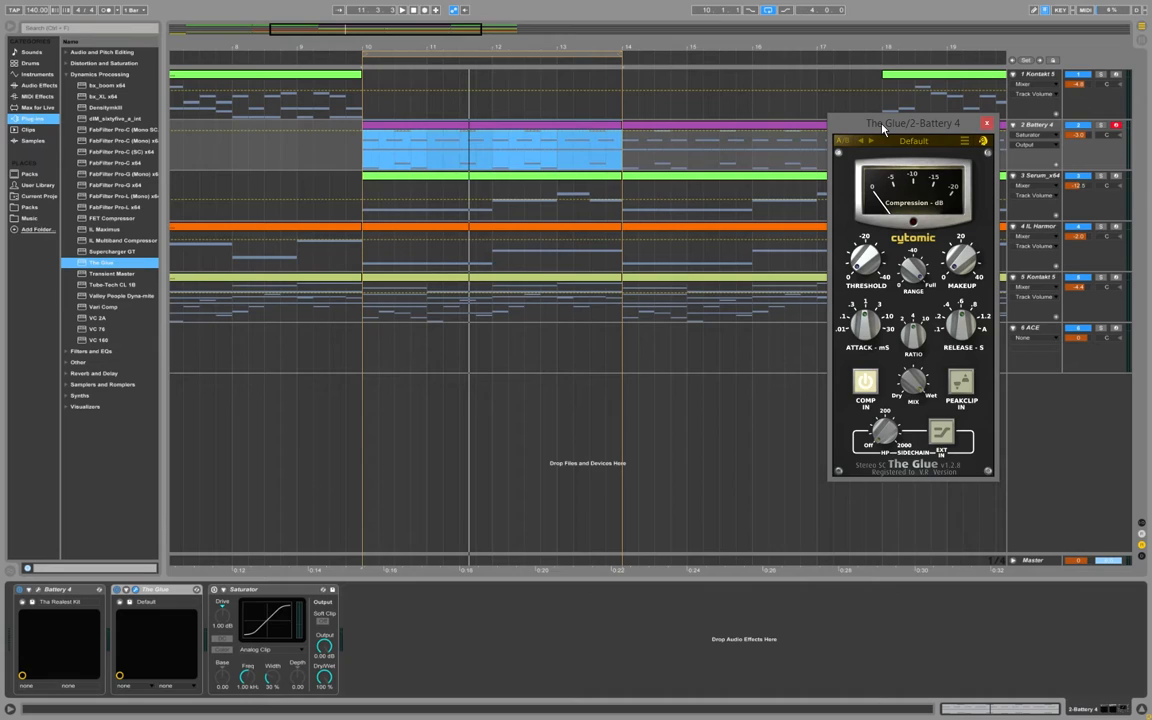
{"action": "left_click_drag", "start_coordinate": [883, 128], "coordinate": [281, 70]}
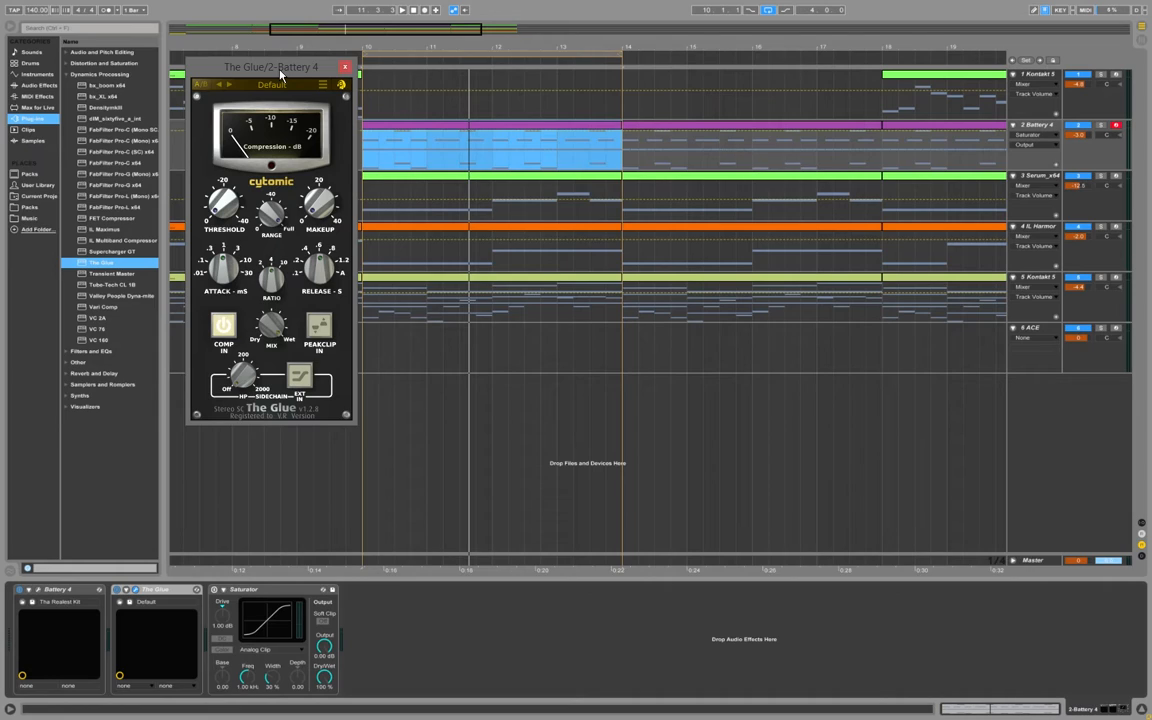
{"action": "left_click_drag", "start_coordinate": [280, 72], "coordinate": [260, 70]}
Try a threshold of about -20 dB and different ratio settings on The Glue, and return the threshold to its starting position.
{"action": "mouse_move", "coordinate": [205, 199]}
{"action": "left_mouse_down"}
{"action": "mouse_move", "coordinate": [228, 30]}
{"action": "mouse_move", "coordinate": [231, 114]}
{"action": "mouse_move", "coordinate": [208, 198]}
{"action": "left_mouse_up"}
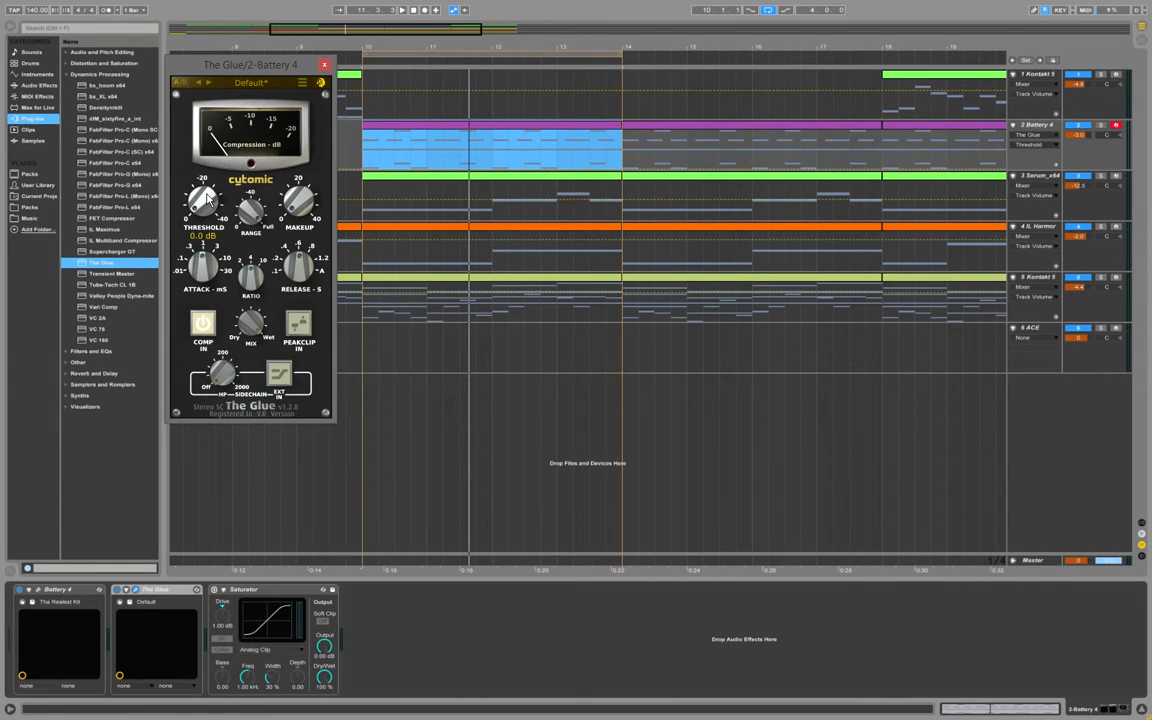
{"action": "left_click", "coordinate": [251, 273]}
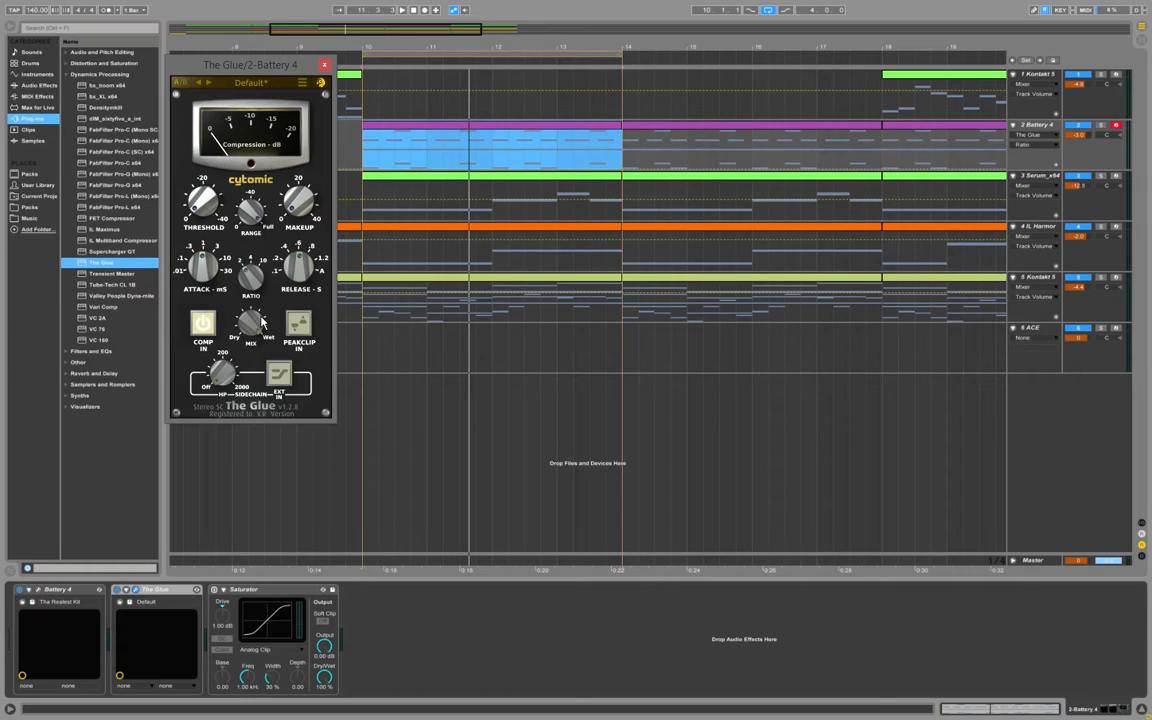
{"action": "left_click_drag", "start_coordinate": [203, 205], "coordinate": [208, 109]}
{"action": "left_click_drag", "start_coordinate": [250, 276], "coordinate": [253, 167]}
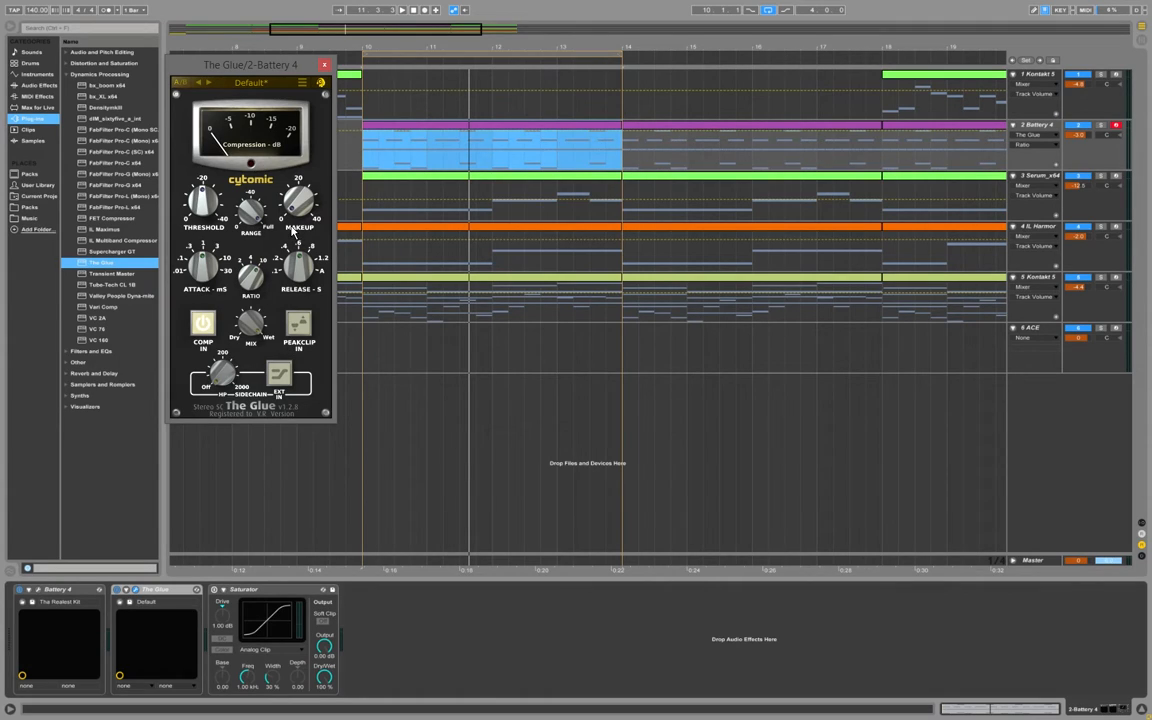
{"action": "mouse_move", "coordinate": [201, 206]}
{"action": "left_mouse_down"}
{"action": "mouse_move", "coordinate": [222, 170]}
{"action": "mouse_move", "coordinate": [212, 210]}
{"action": "left_mouse_up"}
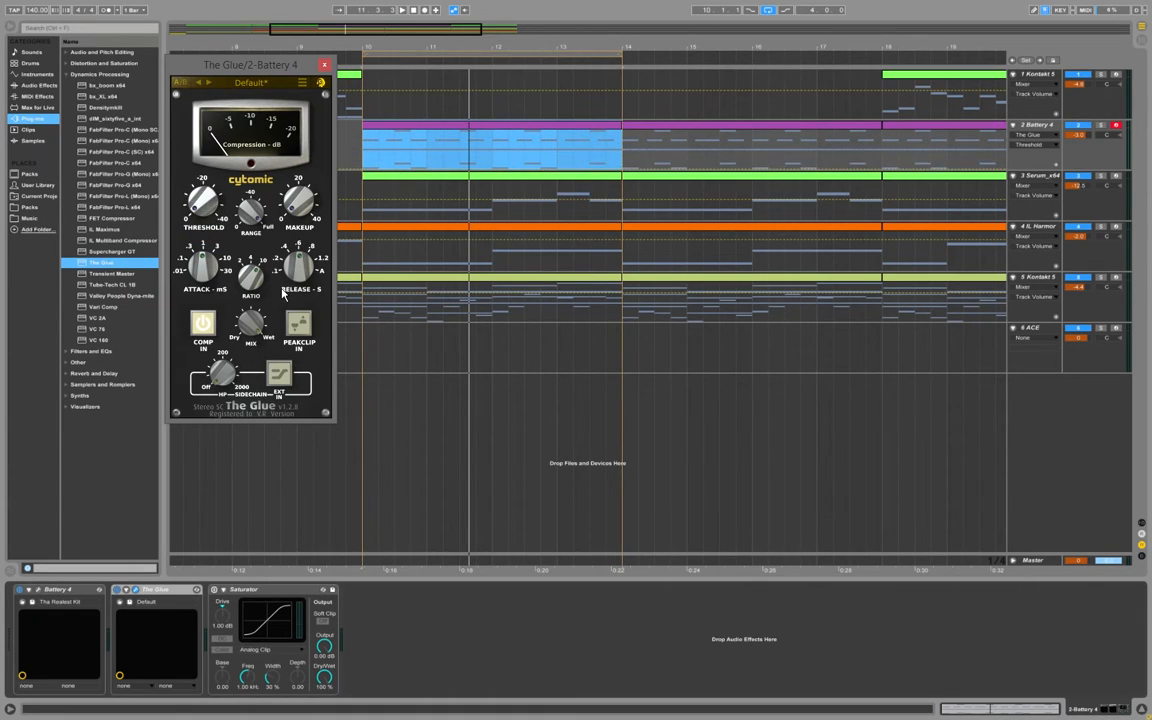
{"action": "mouse_move", "coordinate": [189, 206]}
{"action": "left_mouse_down"}
{"action": "mouse_move", "coordinate": [199, 94]}
{"action": "mouse_move", "coordinate": [189, 203]}
{"action": "left_mouse_up"}
{"action": "left_click_drag", "start_coordinate": [249, 272], "coordinate": [250, 287]}
Solo the Battery 4 track, play the loop with The Glue's threshold at 0.0 dB and check the mixer levels.
{"action": "left_click_drag", "start_coordinate": [250, 64], "coordinate": [883, 150]}
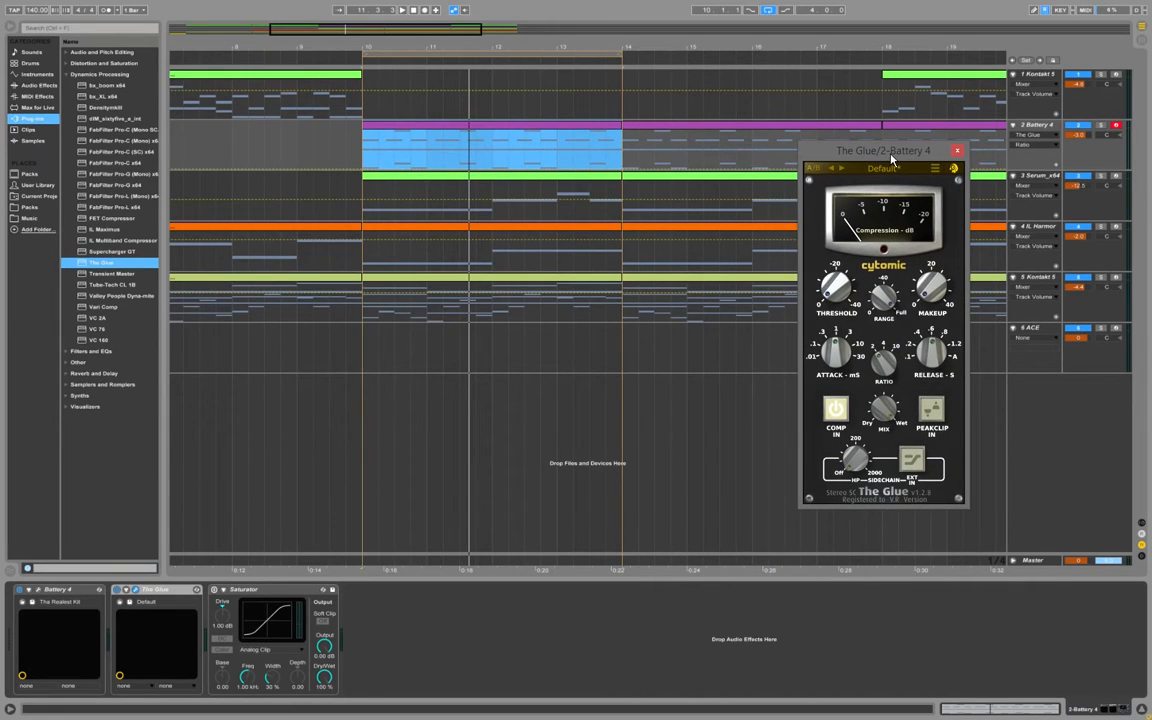
{"action": "key", "text": "space"}
{"action": "left_click_drag", "start_coordinate": [836, 290], "coordinate": [838, 325]}
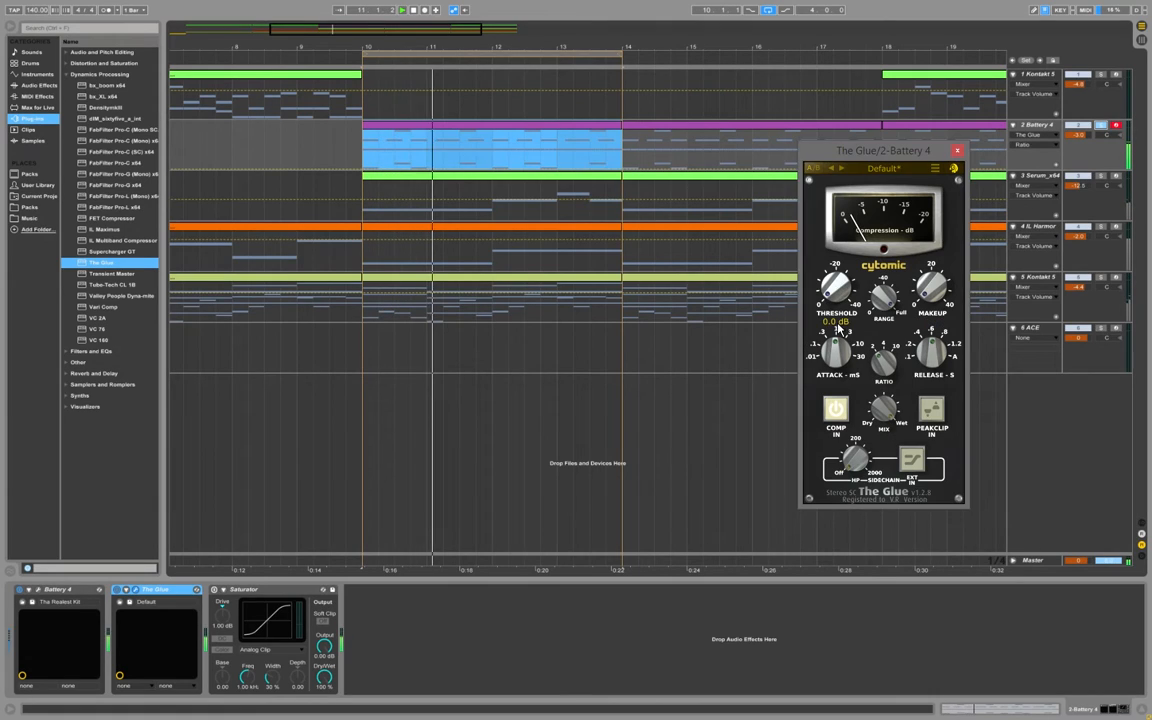
{"action": "key", "text": "Tab"}
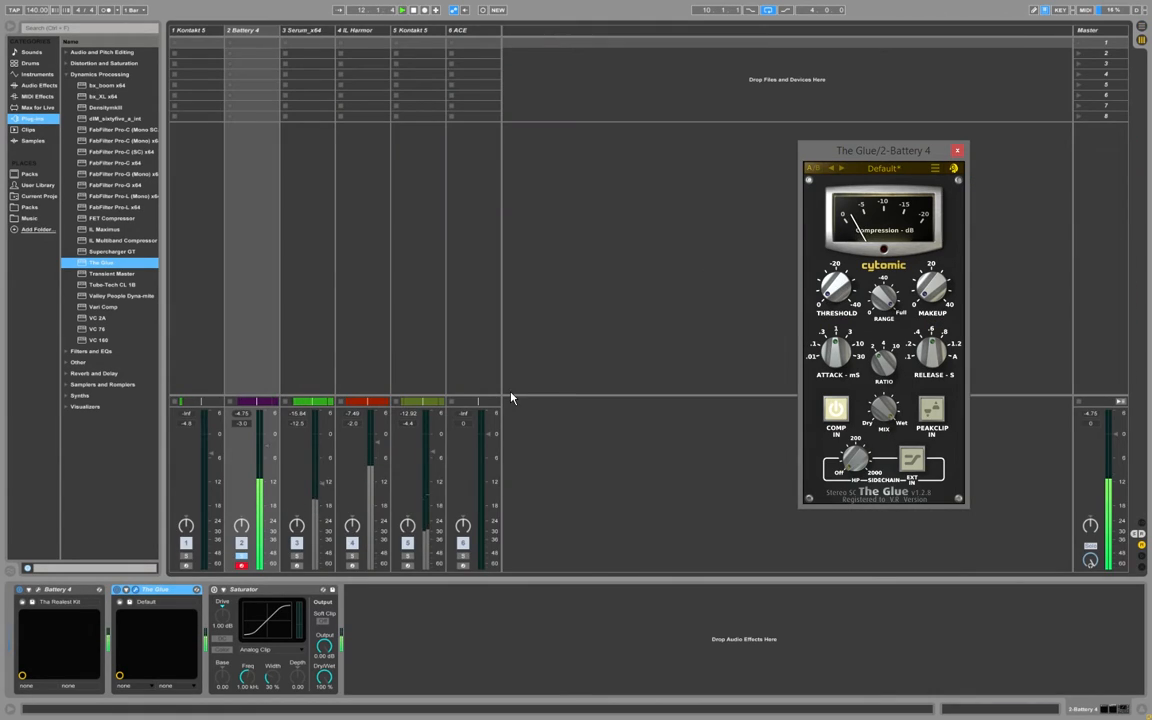
{"action": "key", "text": "Tab"}
{"action": "left_click_drag", "start_coordinate": [881, 160], "coordinate": [886, 146]}
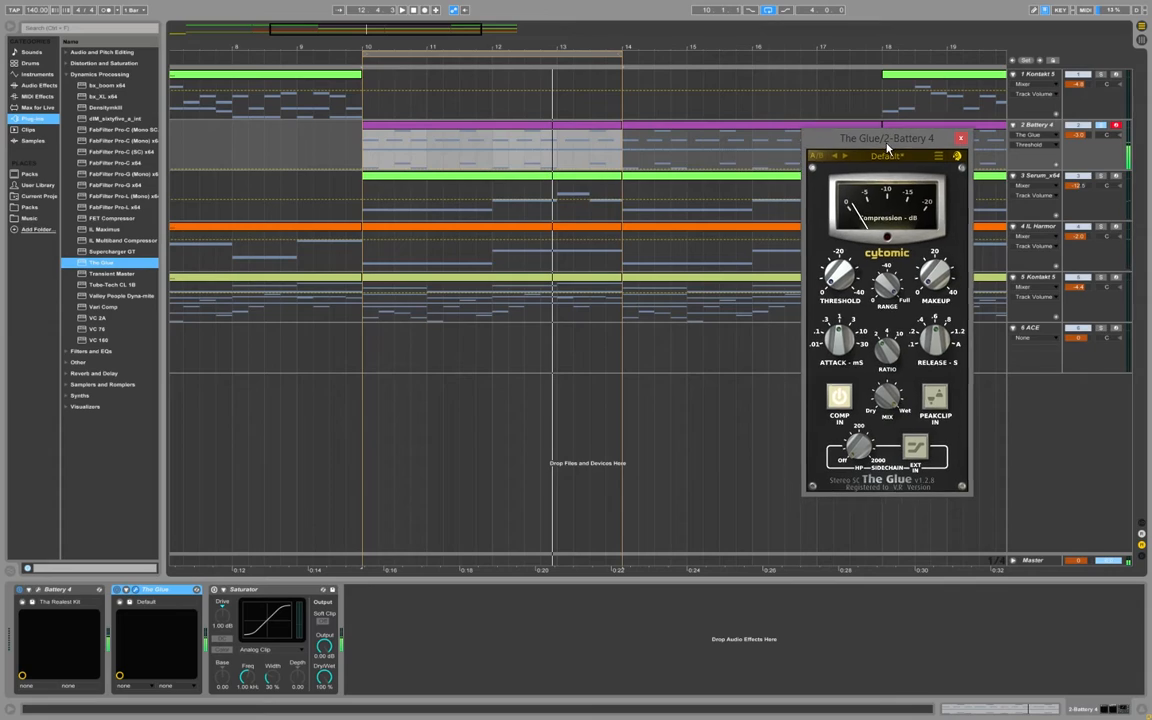
Show the Session View mixer, play the soloed drum loop with The Glue's ratio at 4, and return the ratio to 10.
{"action": "key", "text": "Tab"}
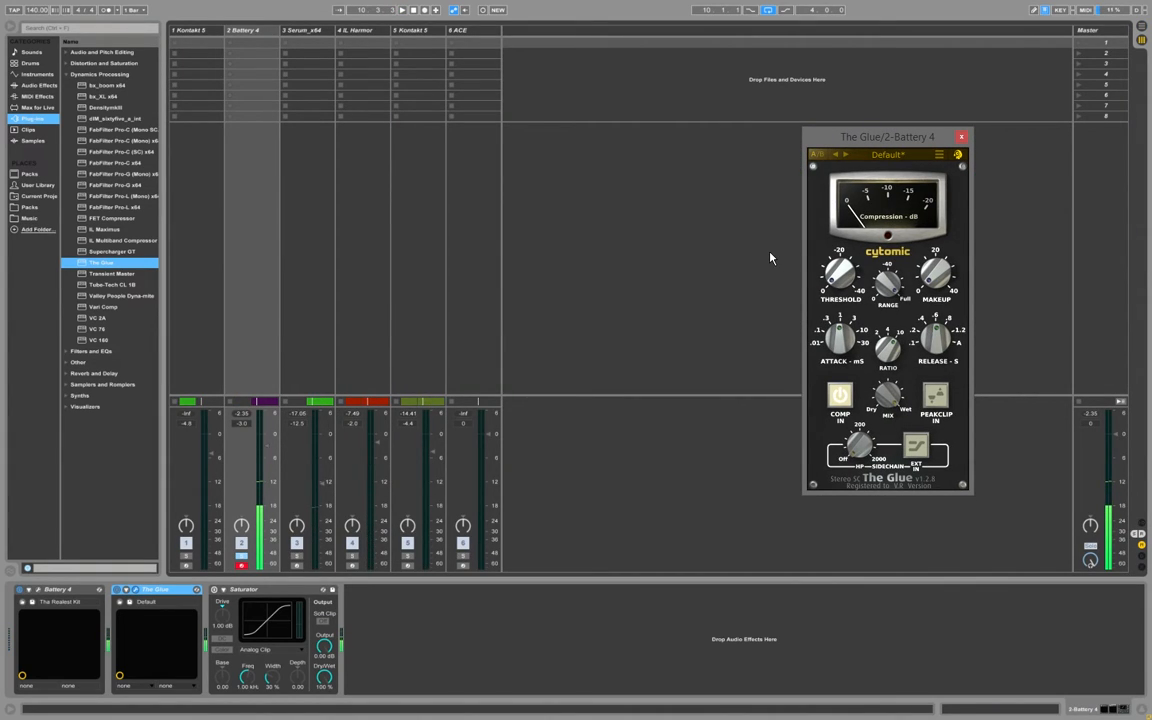
{"action": "left_click_drag", "start_coordinate": [902, 137], "coordinate": [875, 137]}
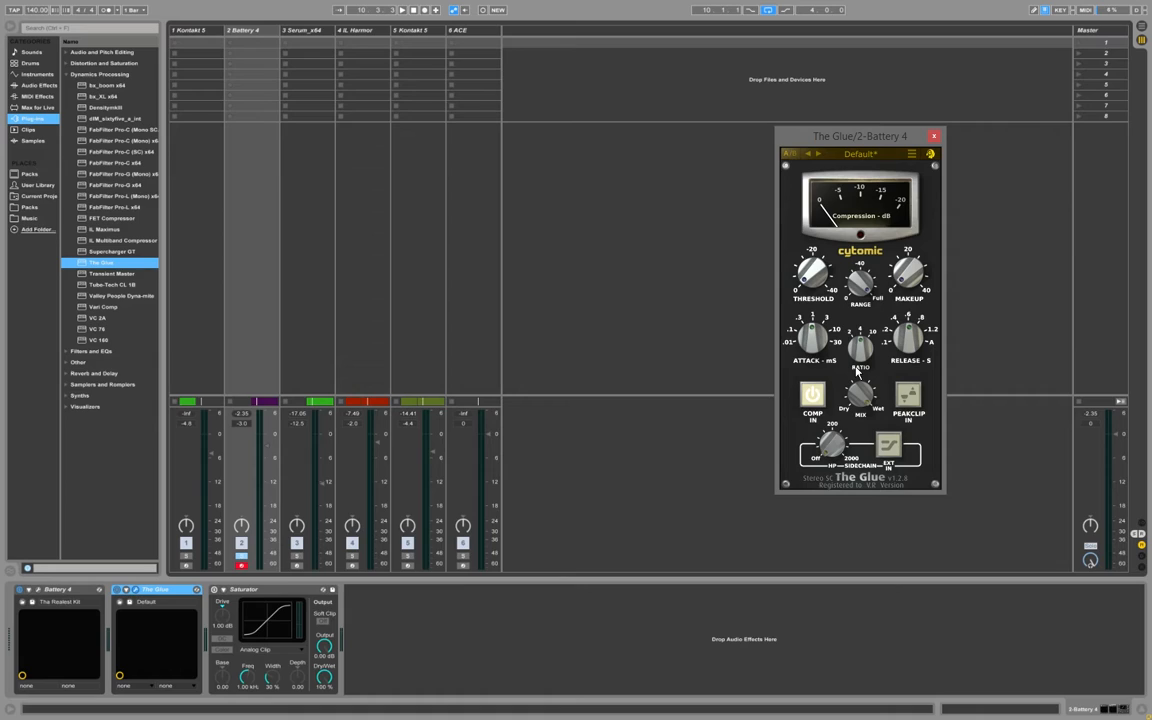
{"action": "key", "text": "space"}
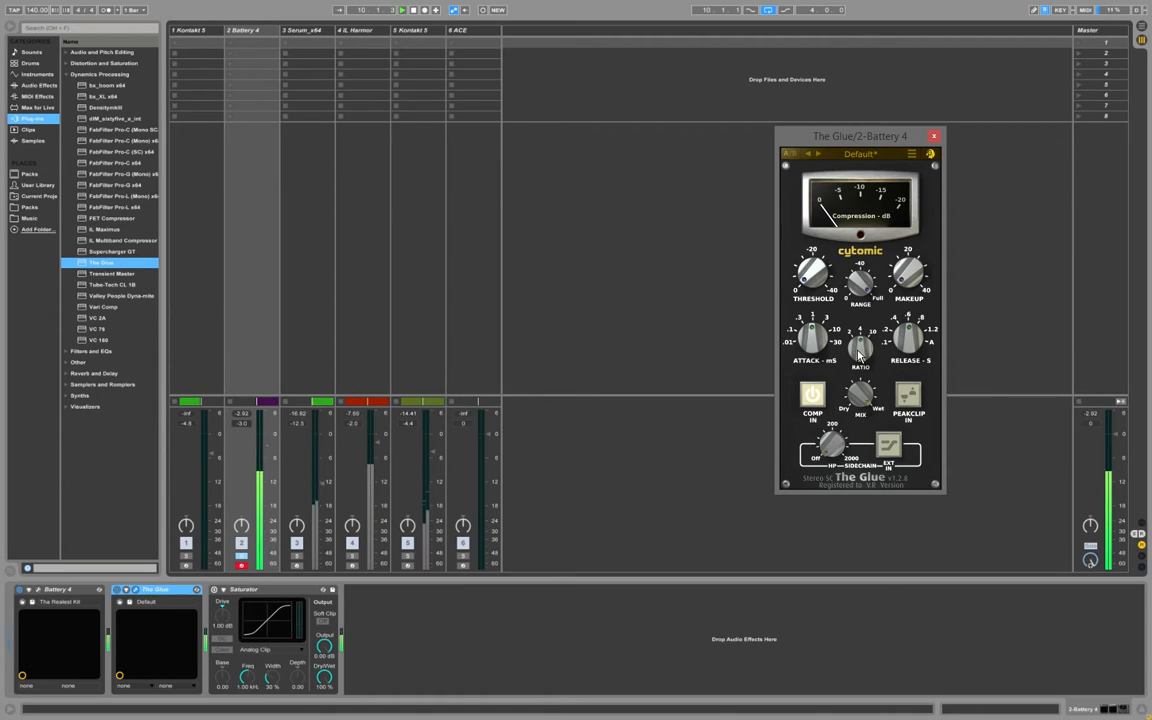
{"action": "key", "text": "space"}
{"action": "left_click_drag", "start_coordinate": [862, 356], "coordinate": [865, 341]}
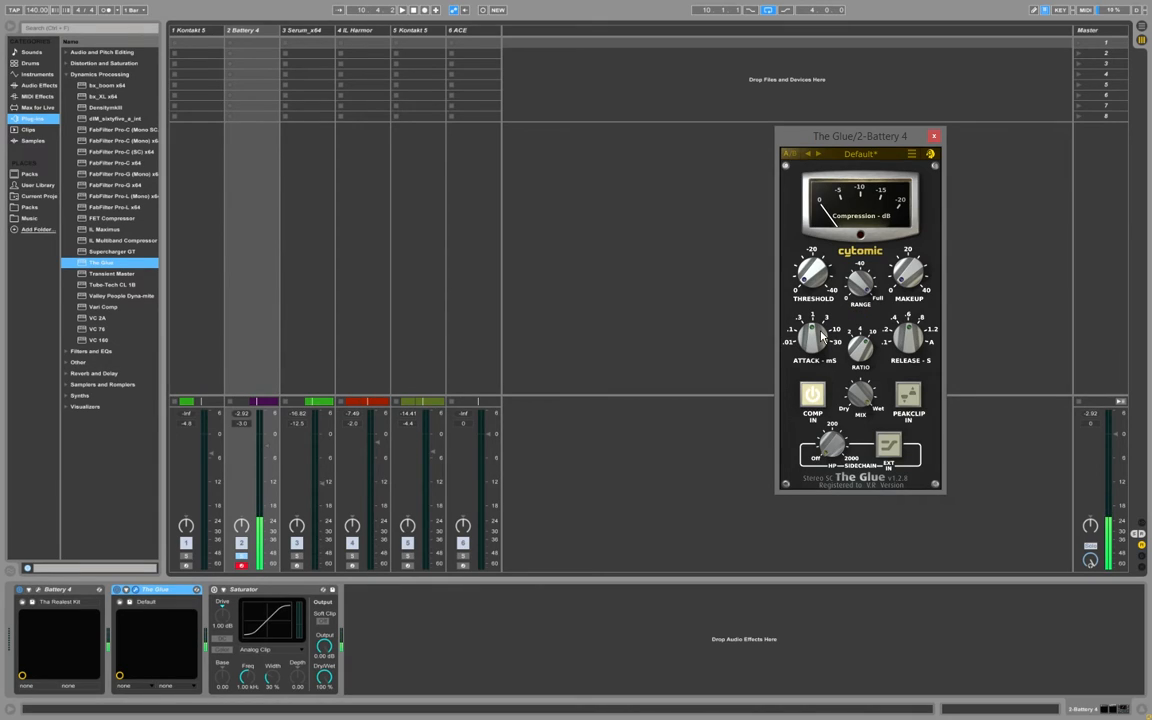
{"action": "left_click_drag", "start_coordinate": [831, 144], "coordinate": [713, 137]}
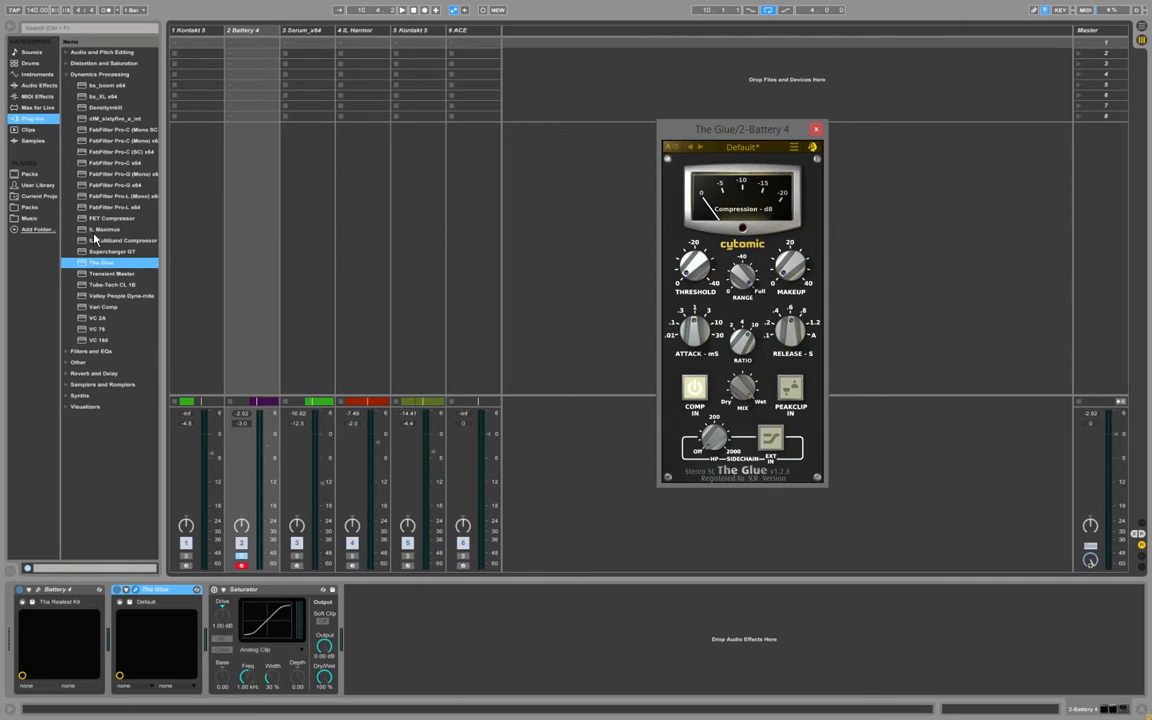
{"action": "left_click", "coordinate": [95, 232]}
{"action": "left_click", "coordinate": [727, 130]}
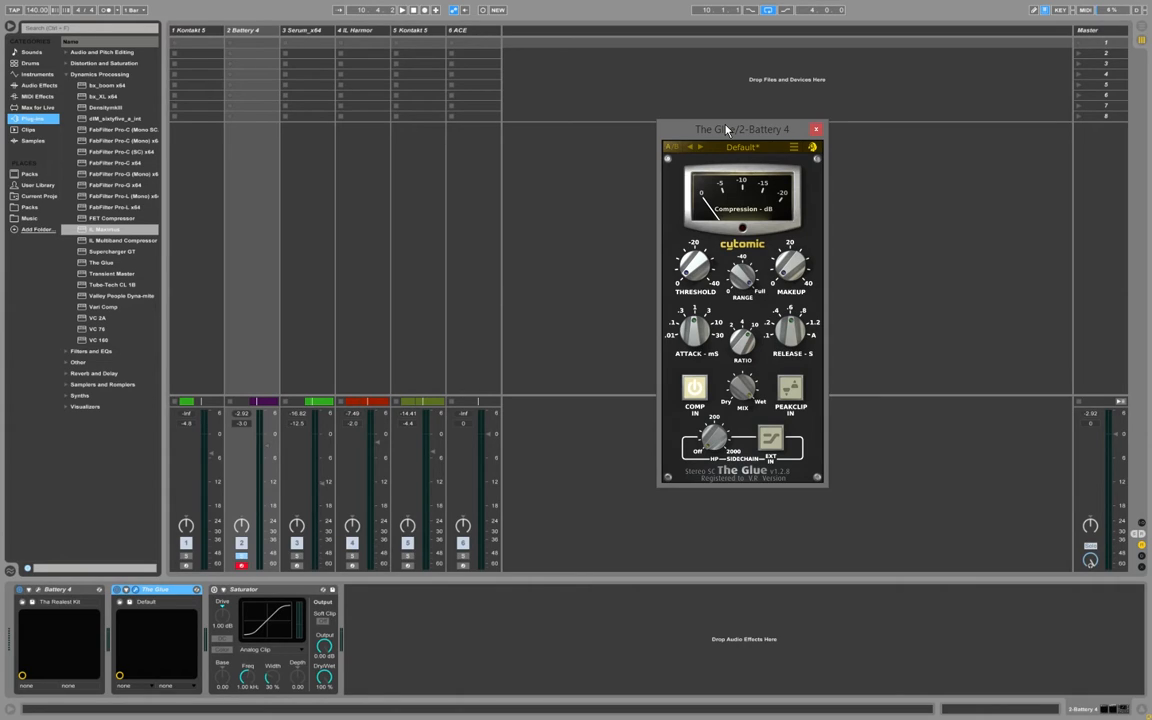
{"action": "left_click_drag", "start_coordinate": [727, 130], "coordinate": [800, 129]}
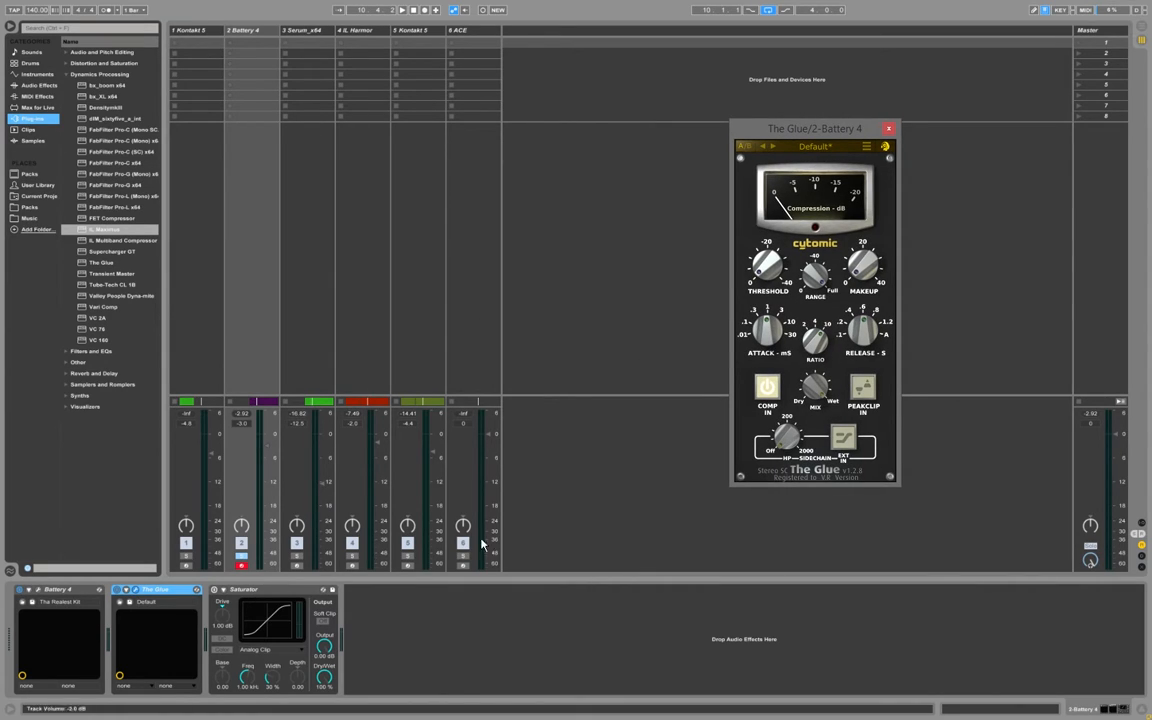
{"action": "left_click_drag", "start_coordinate": [824, 125], "coordinate": [777, 167]}
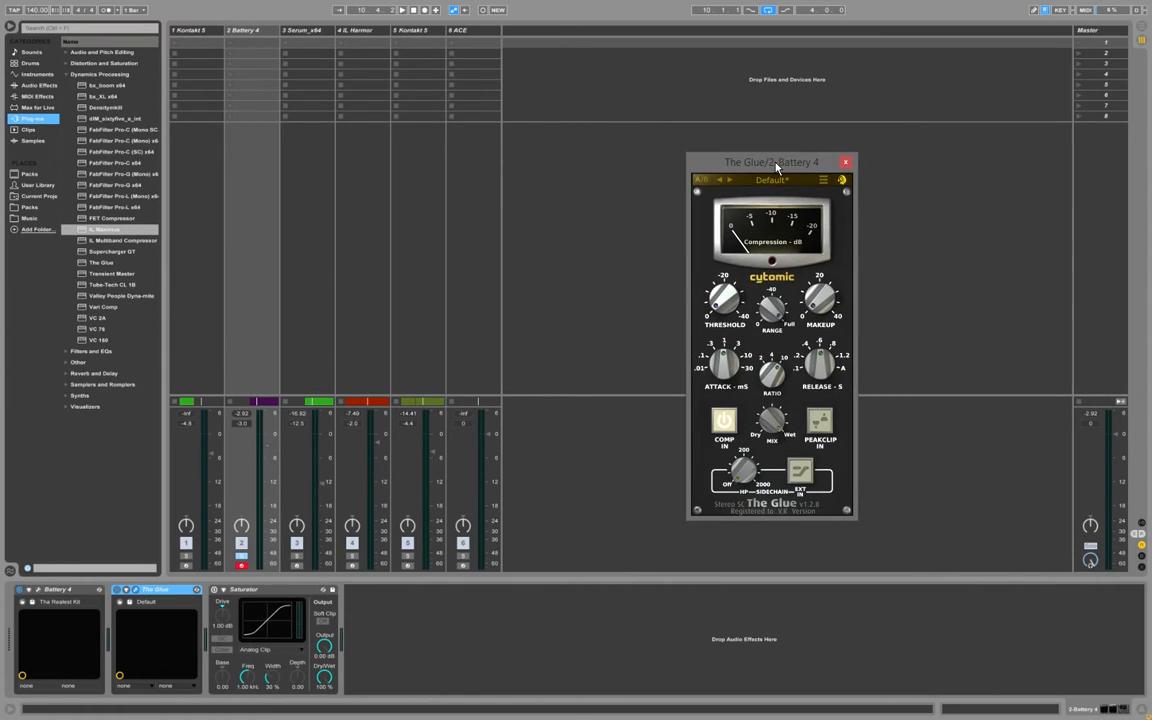
Lower The Glue's threshold partway toward -20 dB and play the loop with the compressor engaged and bypassed to compare.
{"action": "mouse_move", "coordinate": [742, 320]}
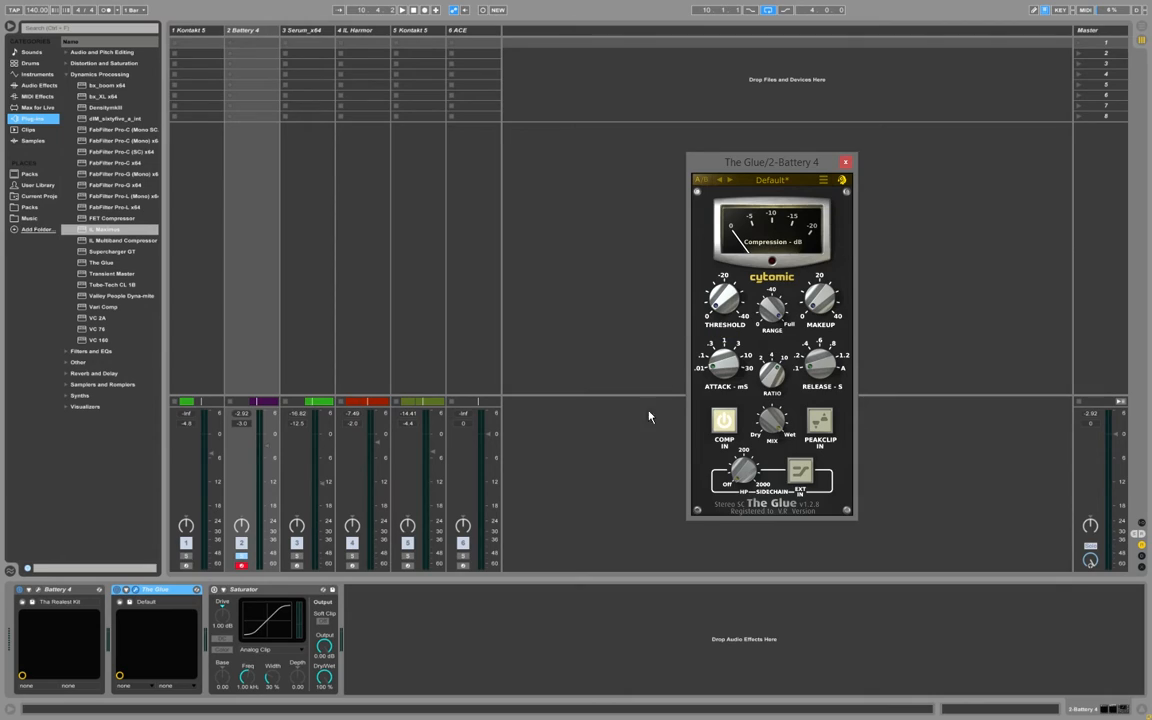
{"action": "left_click", "coordinate": [746, 366]}
{"action": "mouse_move", "coordinate": [723, 303]}
{"action": "left_mouse_down"}
{"action": "mouse_move", "coordinate": [723, 226]}
{"action": "mouse_move", "coordinate": [723, 306]}
{"action": "left_mouse_up"}
{"action": "left_click", "coordinate": [610, 491]}
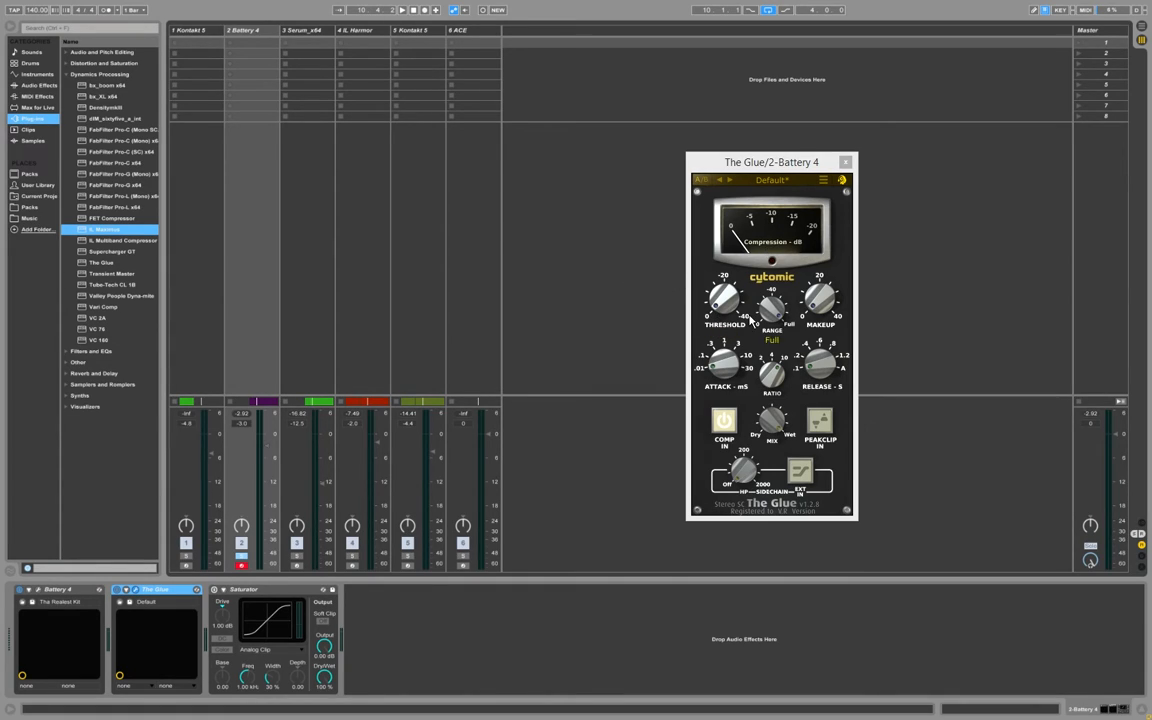
{"action": "key", "text": "space"}
{"action": "left_click_drag", "start_coordinate": [724, 310], "coordinate": [731, 232]}
{"action": "key", "text": "space"}
{"action": "key", "text": "space"}
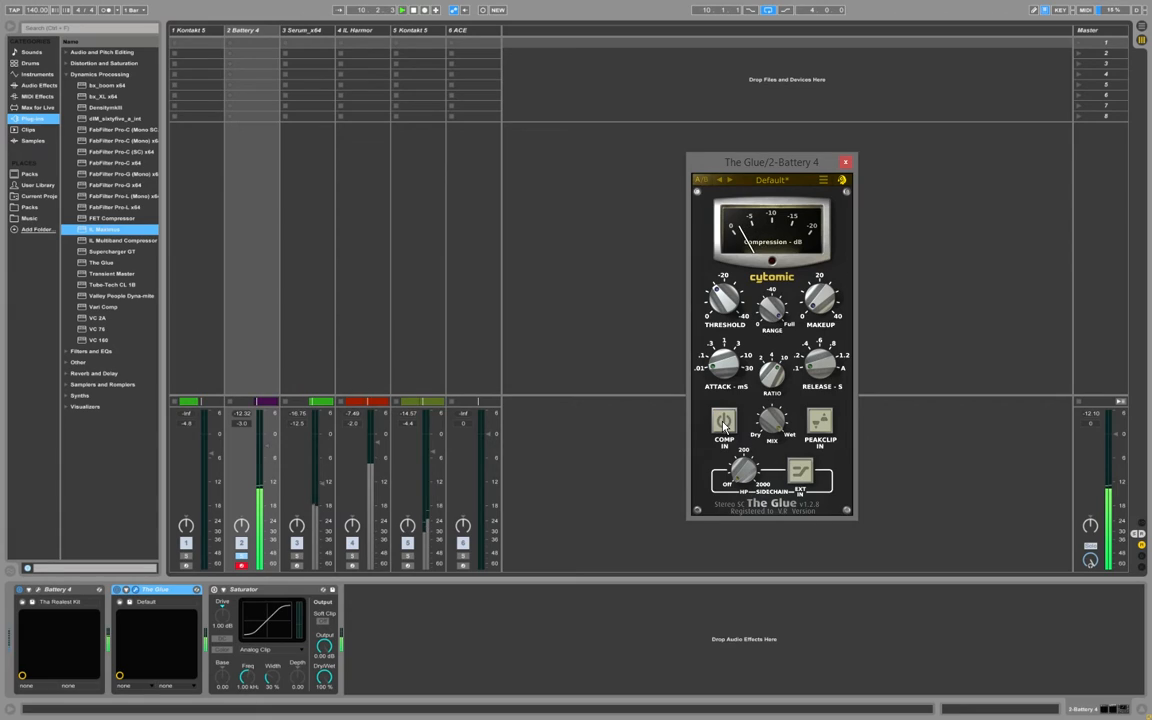
{"action": "left_click", "coordinate": [645, 452]}
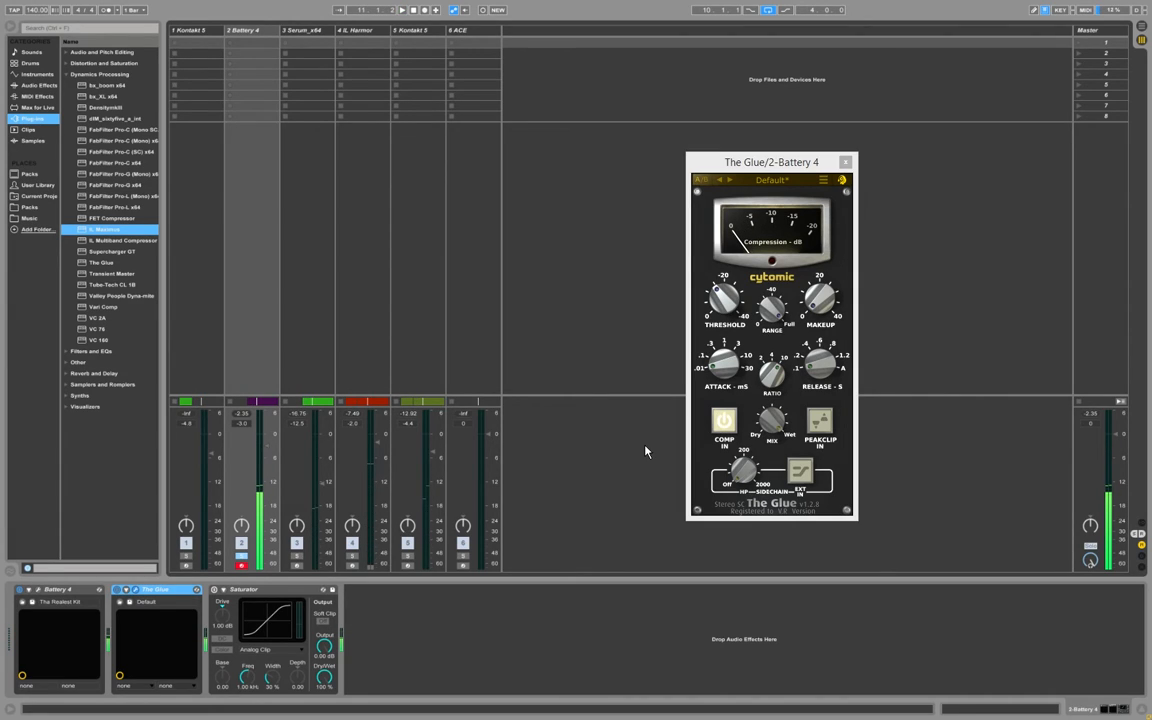
{"action": "key", "text": "alt+Tab"}
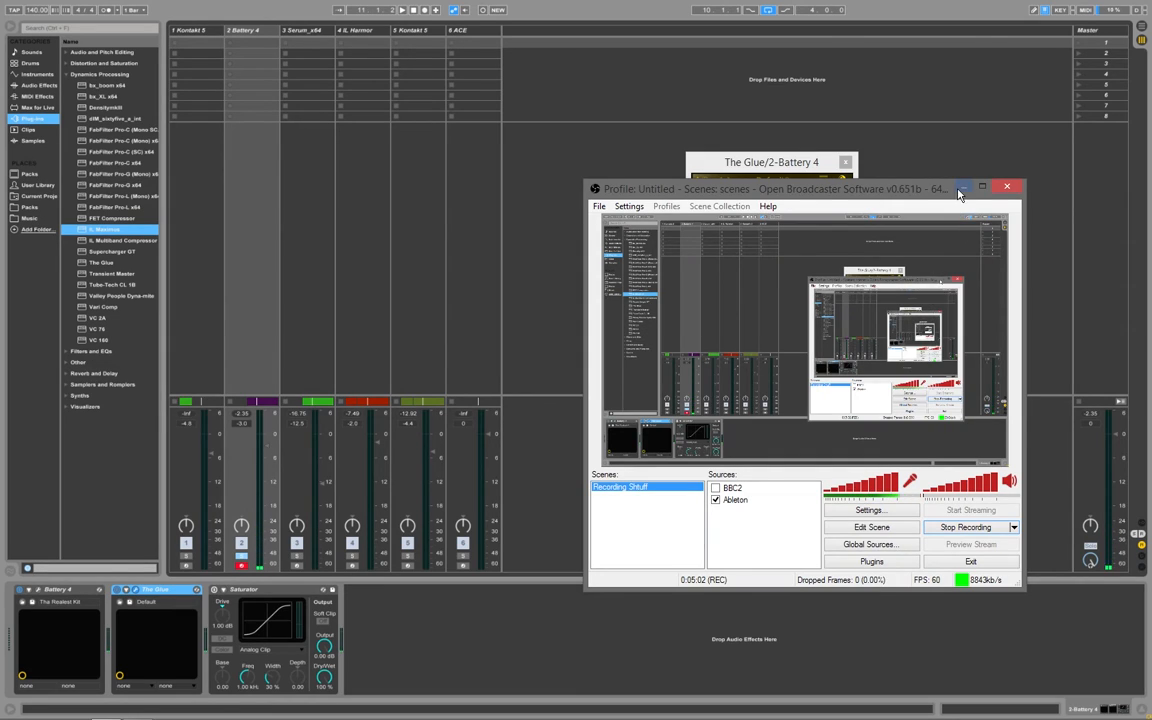
{"action": "left_click", "coordinate": [964, 188]}
{"action": "left_click_drag", "start_coordinate": [773, 165], "coordinate": [820, 164]}
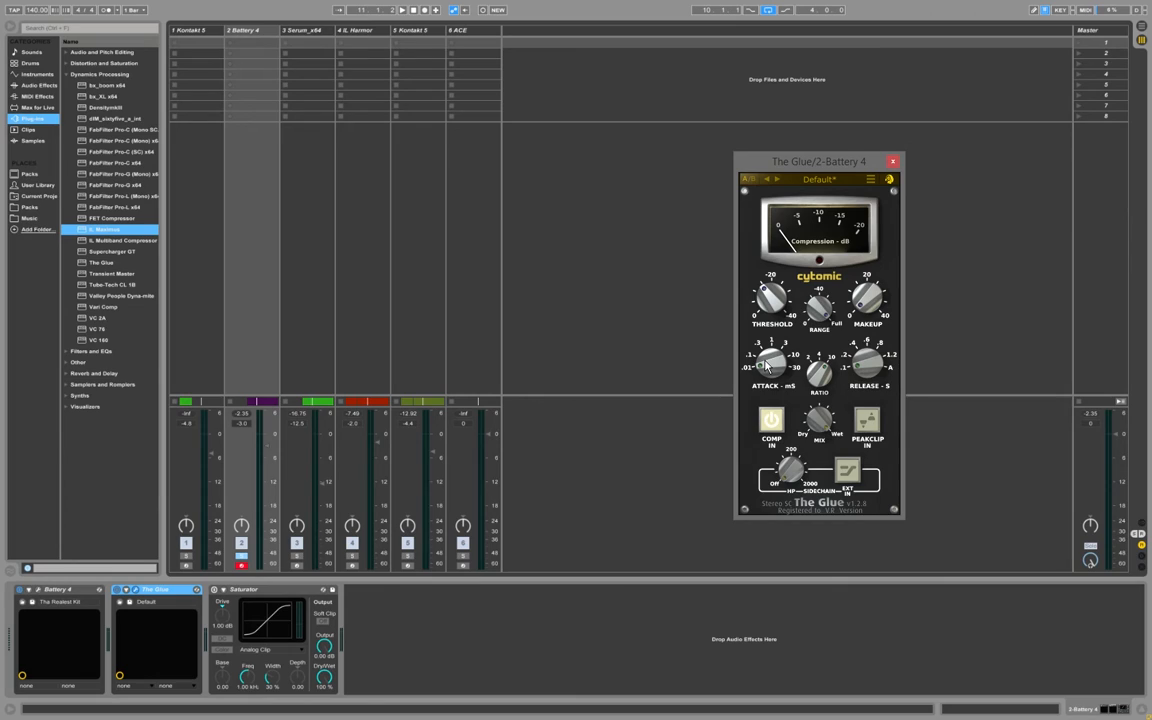
Play the loop with The Glue's attack at 1 ms and raise the makeup gain to 8.0 dB.
{"action": "key", "text": "space"}
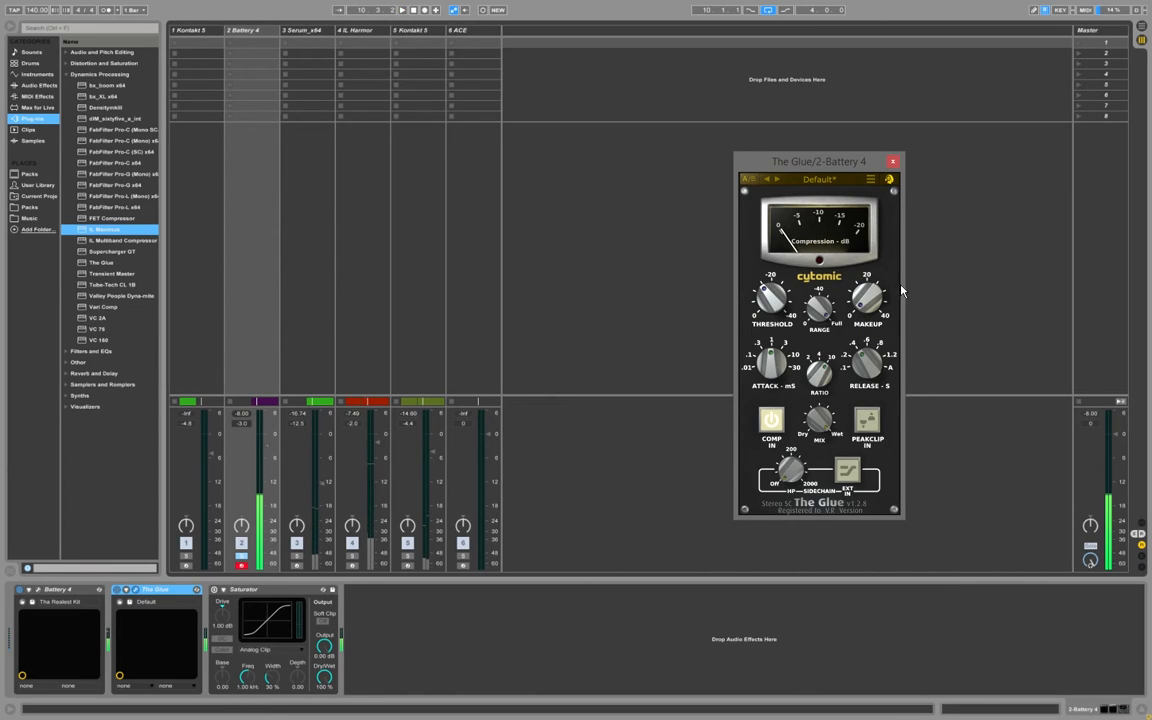
{"action": "left_click_drag", "start_coordinate": [874, 313], "coordinate": [877, 265]}
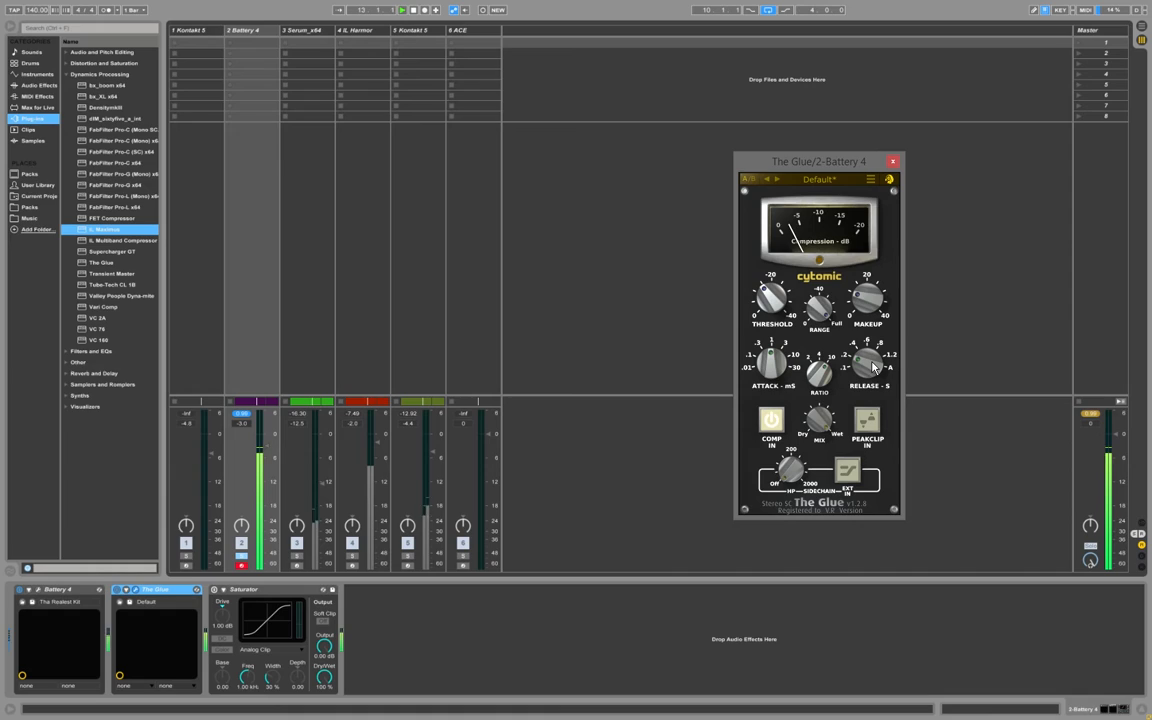
{"action": "left_click_drag", "start_coordinate": [868, 301], "coordinate": [868, 313]}
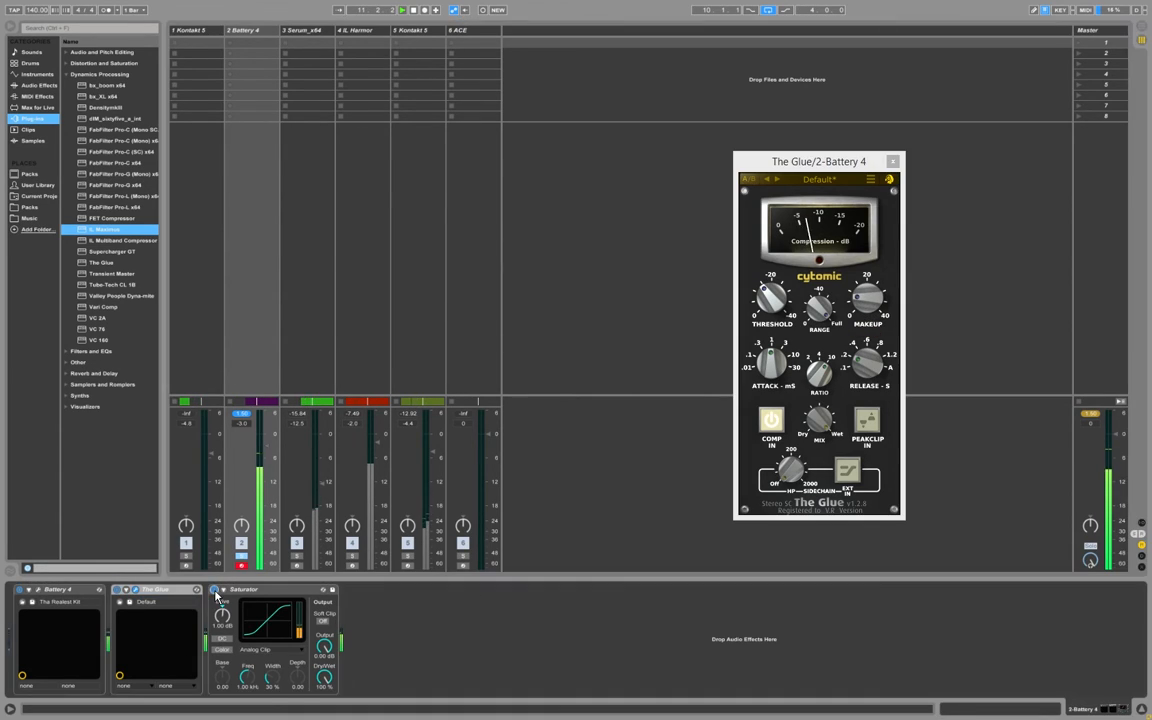
{"action": "left_click_drag", "start_coordinate": [858, 300], "coordinate": [858, 292]}
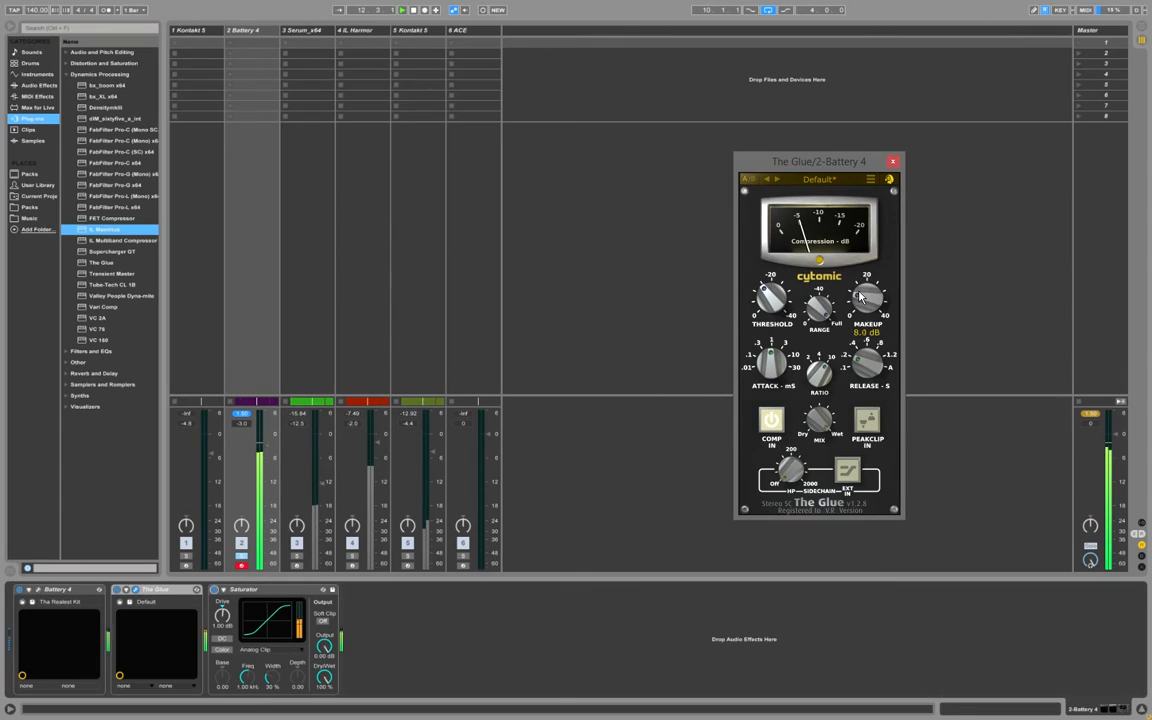
Compare the drum loop with the Saturator on and off, leaving the Saturator bypassed.
{"action": "left_click", "coordinate": [218, 589]}
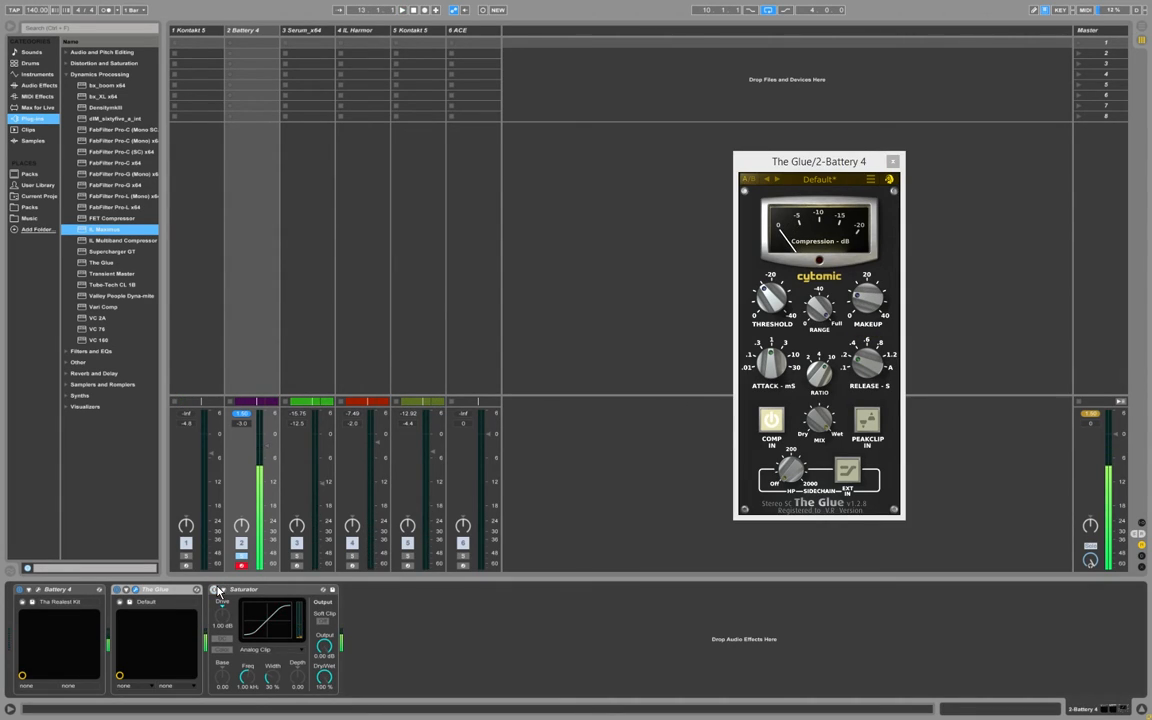
{"action": "left_click", "coordinate": [216, 590]}
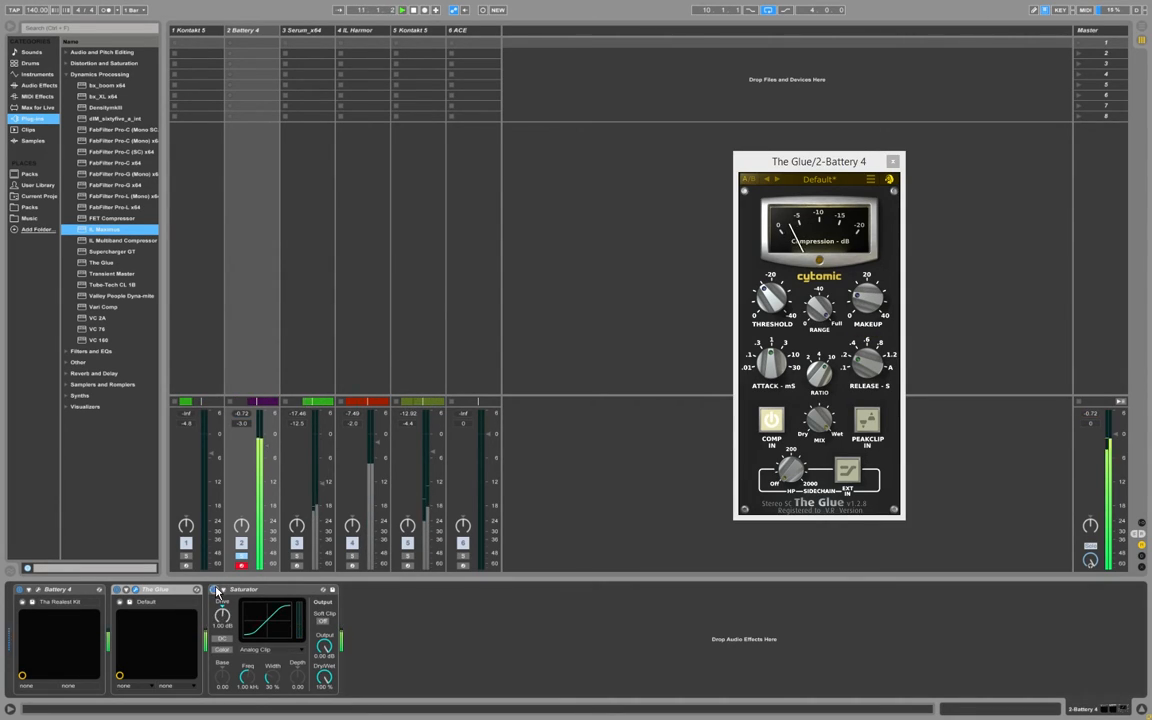
{"action": "left_click", "coordinate": [212, 590]}
Restart the loop and compare the drums with The Glue bypassed and engaged, leaving the compressor engaged.
{"action": "key", "text": "space"}
{"action": "key", "text": "space"}
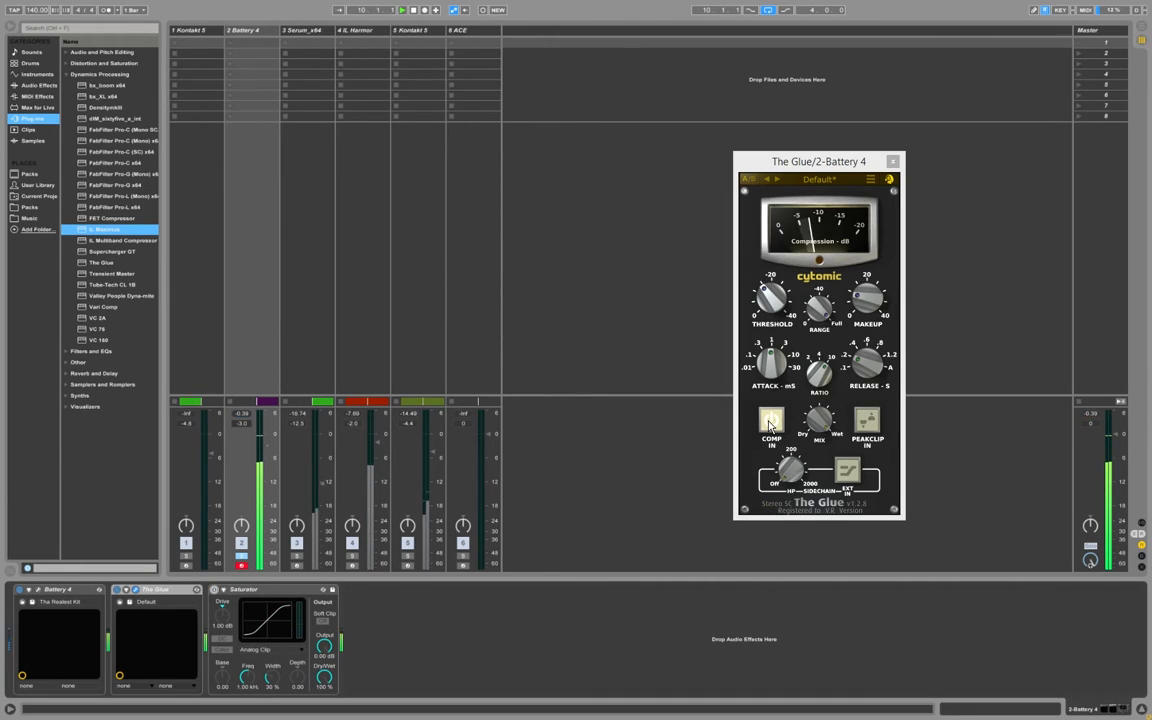
{"action": "left_click", "coordinate": [771, 423]}
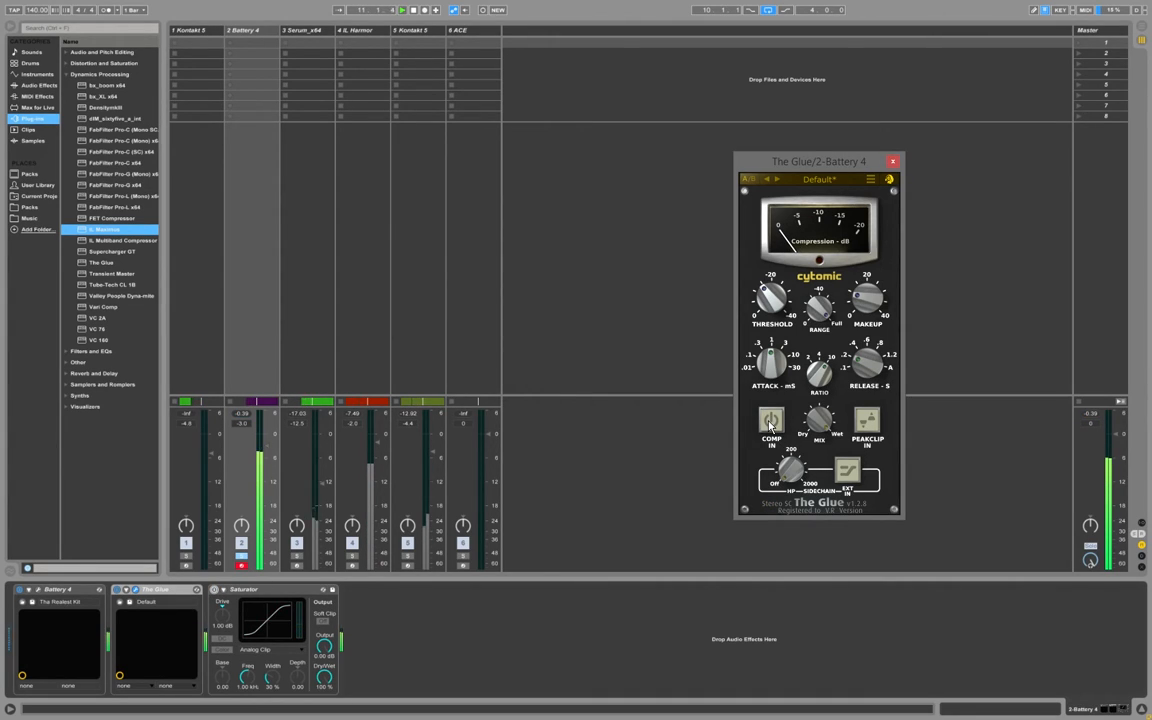
{"action": "left_click", "coordinate": [771, 423]}
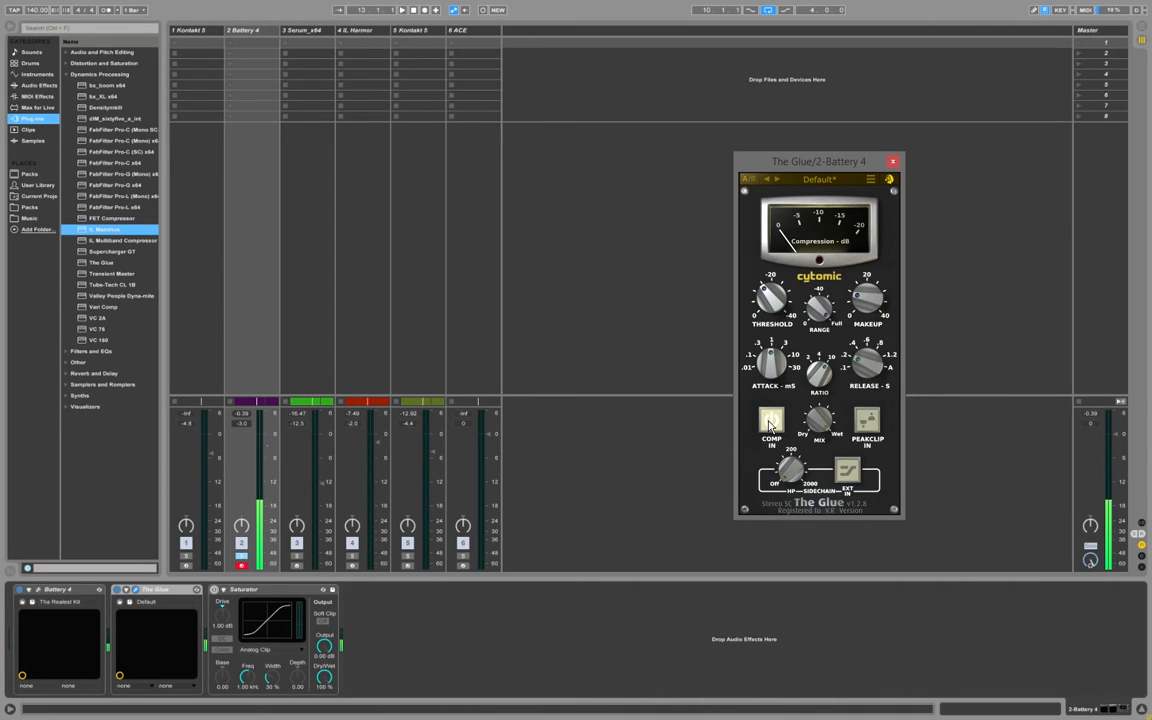
{"action": "mouse_move", "coordinate": [804, 169]}
{"action": "left_mouse_down"}
{"action": "mouse_move", "coordinate": [907, 131]}
{"action": "mouse_move", "coordinate": [809, 172]}
{"action": "left_mouse_up"}
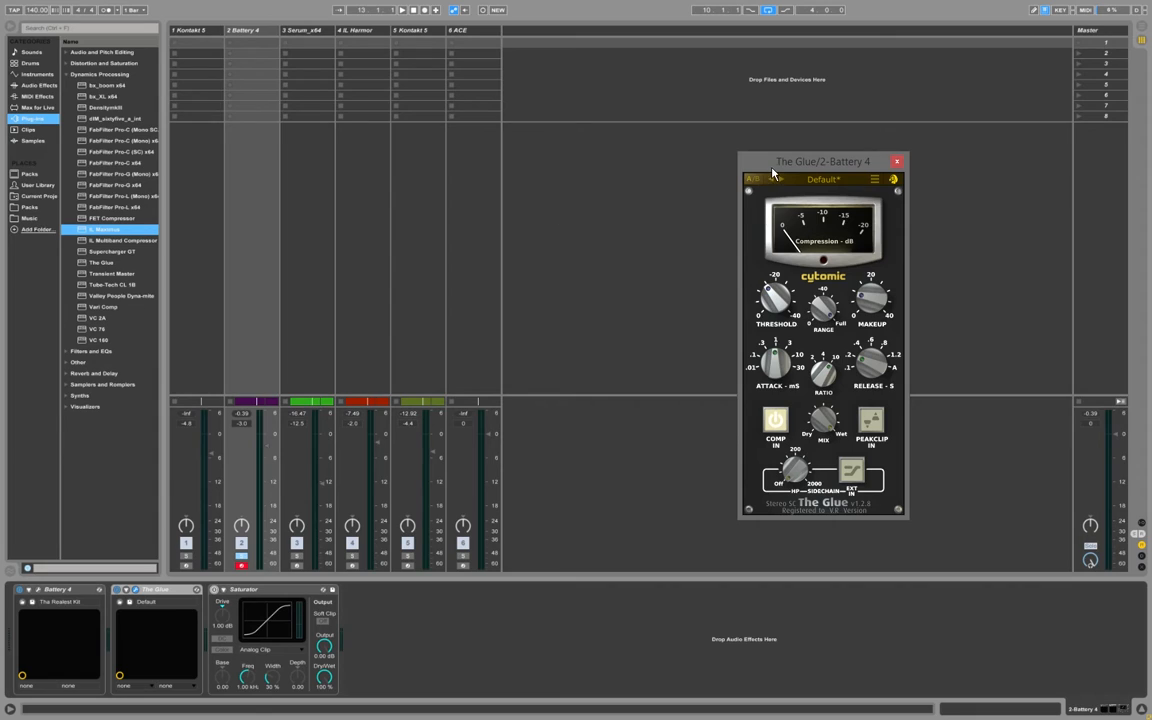
{"action": "left_click_drag", "start_coordinate": [775, 172], "coordinate": [559, 147]}
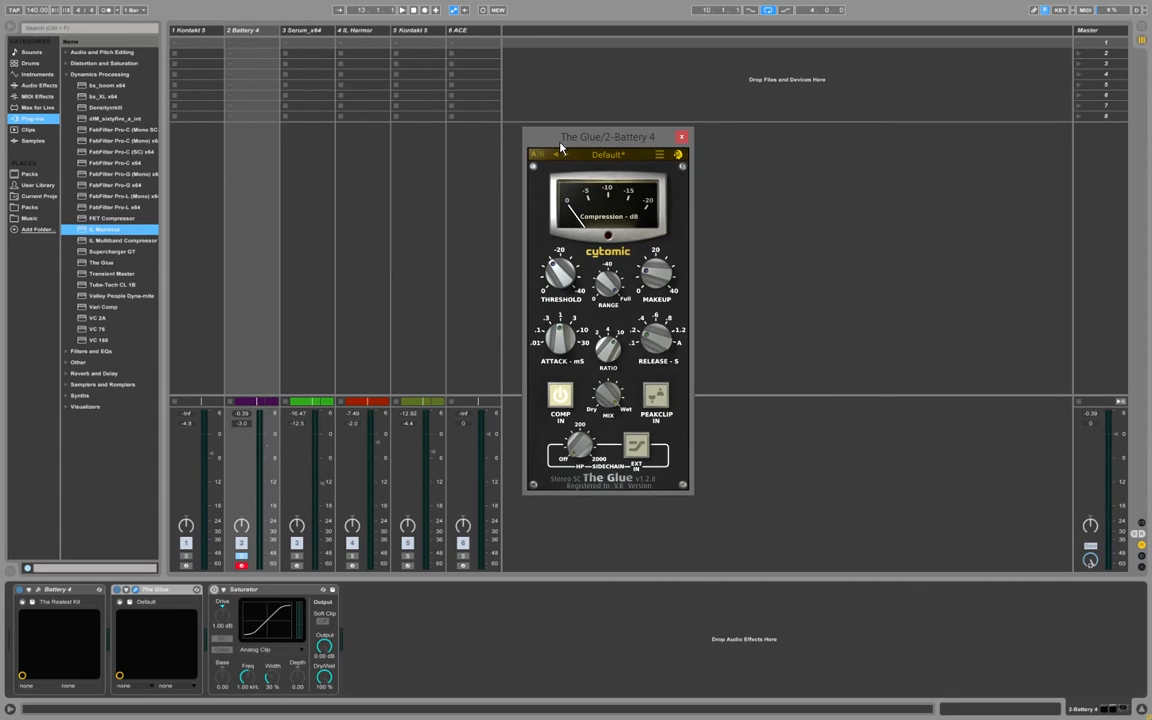
{"action": "left_click_drag", "start_coordinate": [580, 141], "coordinate": [634, 142]}
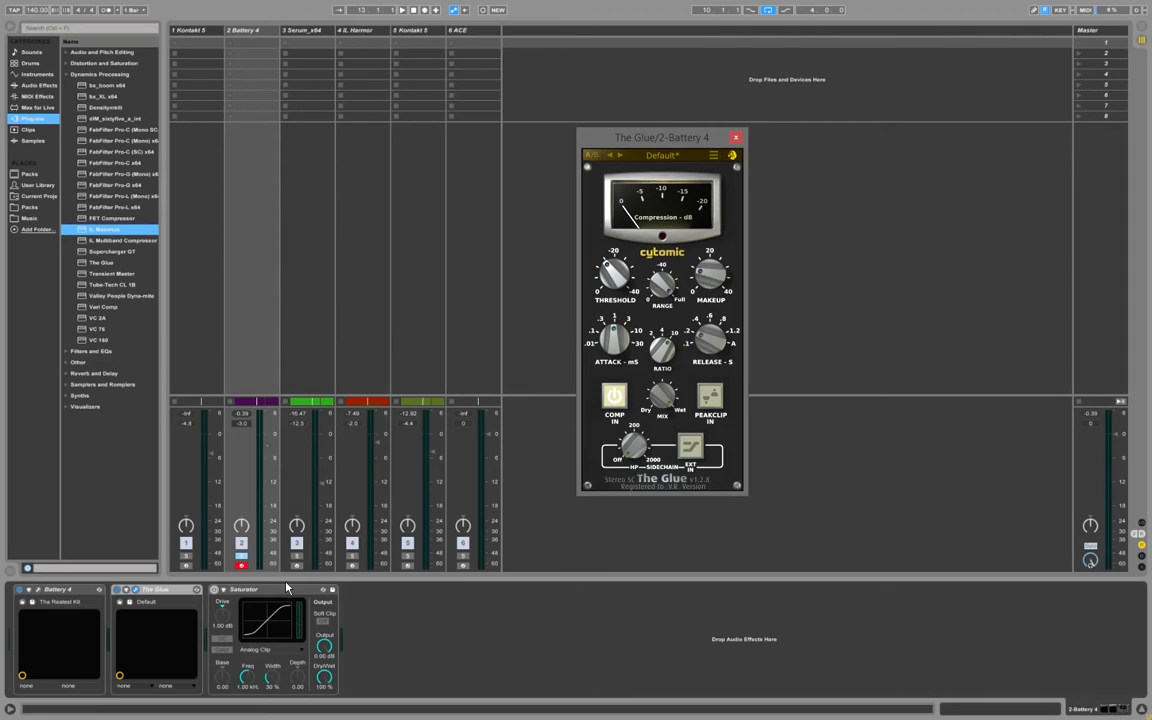
Hot-swap The Glue on the Battery 4 track for the DensitymkIII compressor and place its window over the Session View.
{"action": "left_click", "coordinate": [163, 594]}
{"action": "key", "text": "q"}
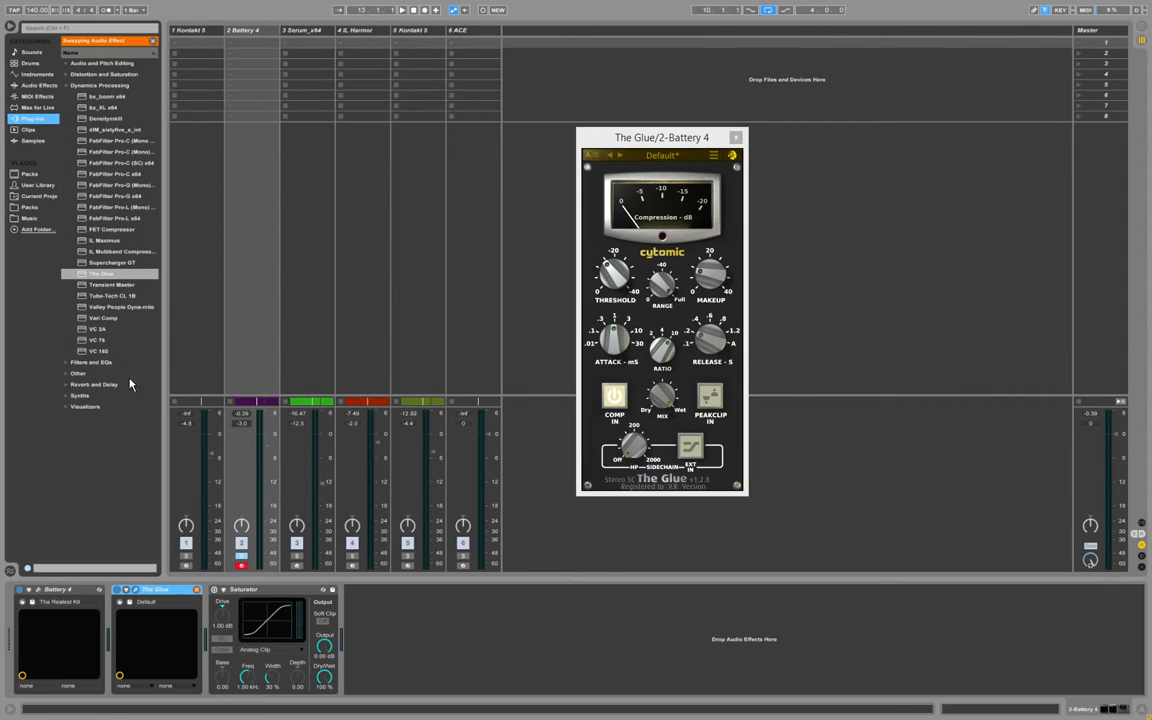
{"action": "double_click", "coordinate": [113, 119]}
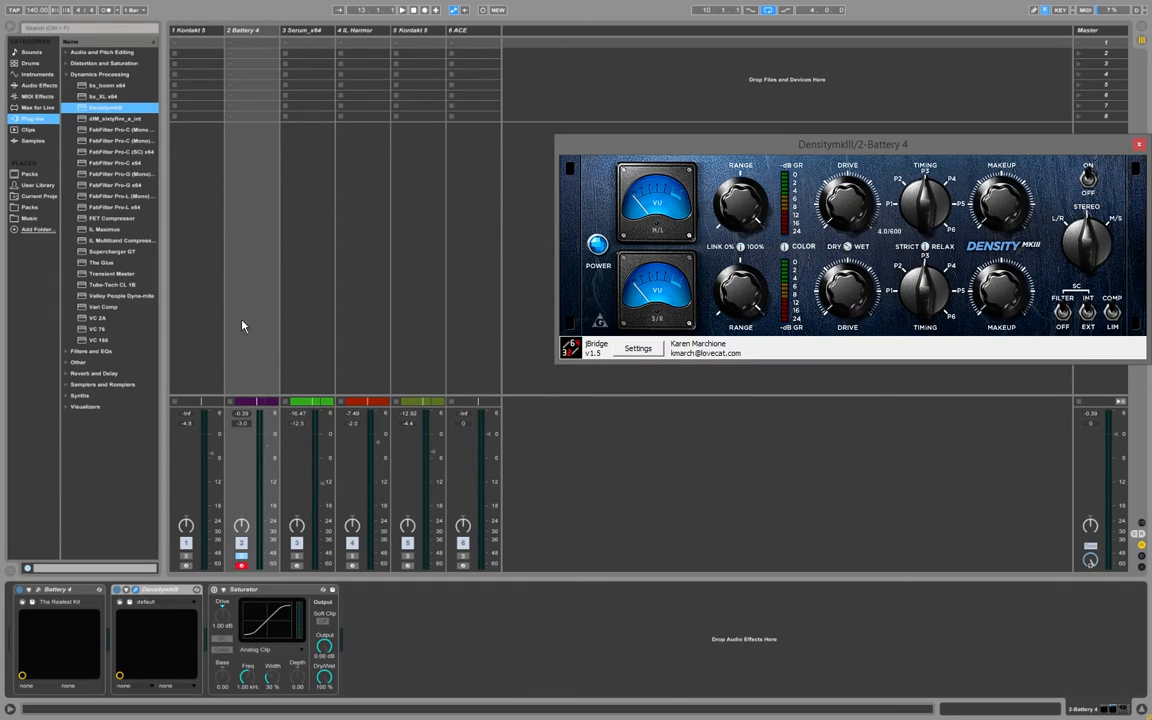
{"action": "left_click_drag", "start_coordinate": [585, 140], "coordinate": [364, 145]}
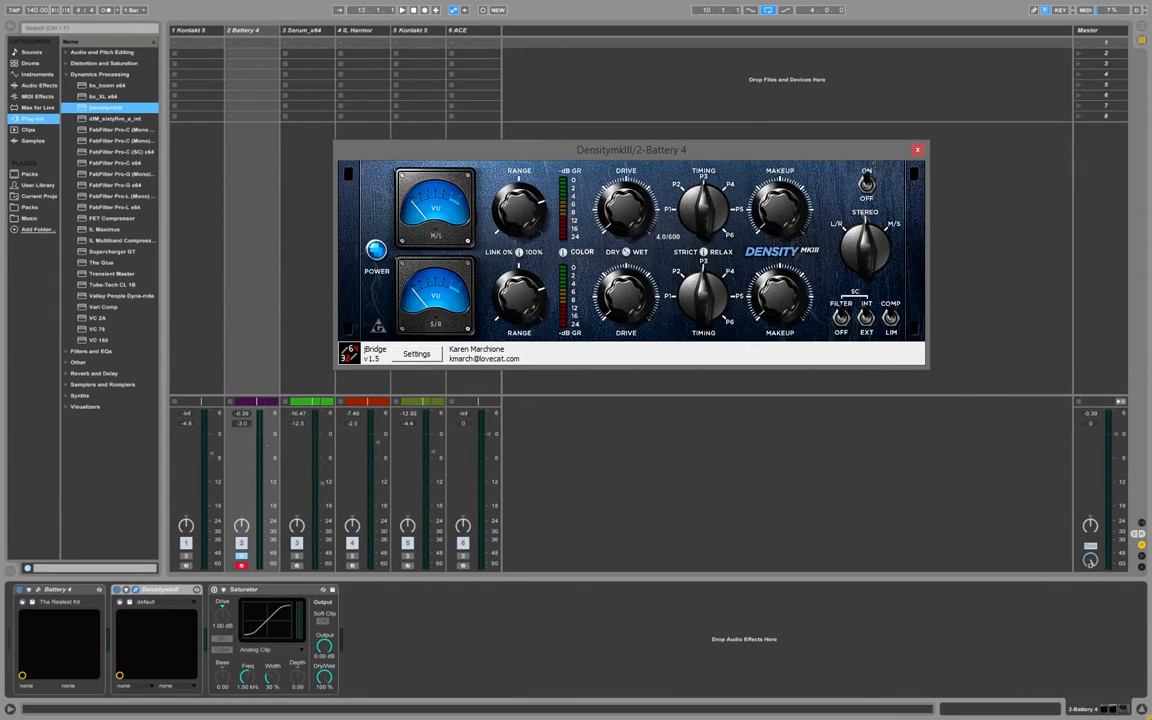
{"action": "left_click_drag", "start_coordinate": [582, 143], "coordinate": [632, 182]}
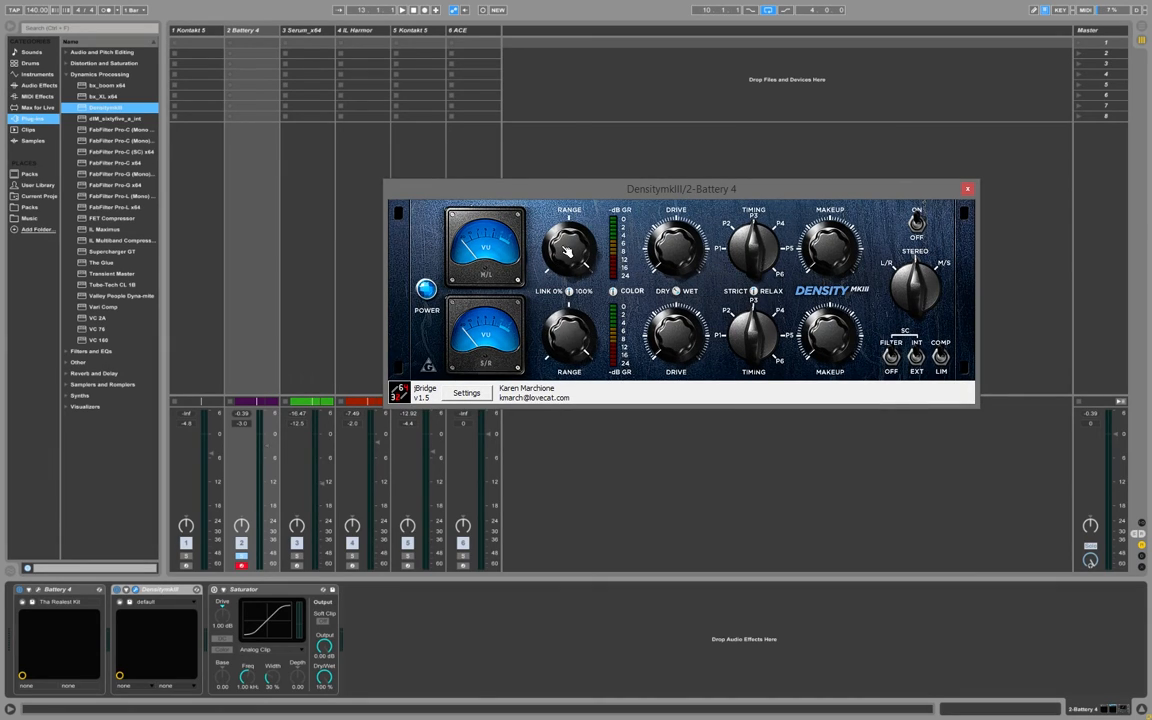
Examine the Range and Drive controls of the DensitymkIII compressor.
{"action": "left_click_drag", "start_coordinate": [118, 263], "coordinate": [99, 271]}
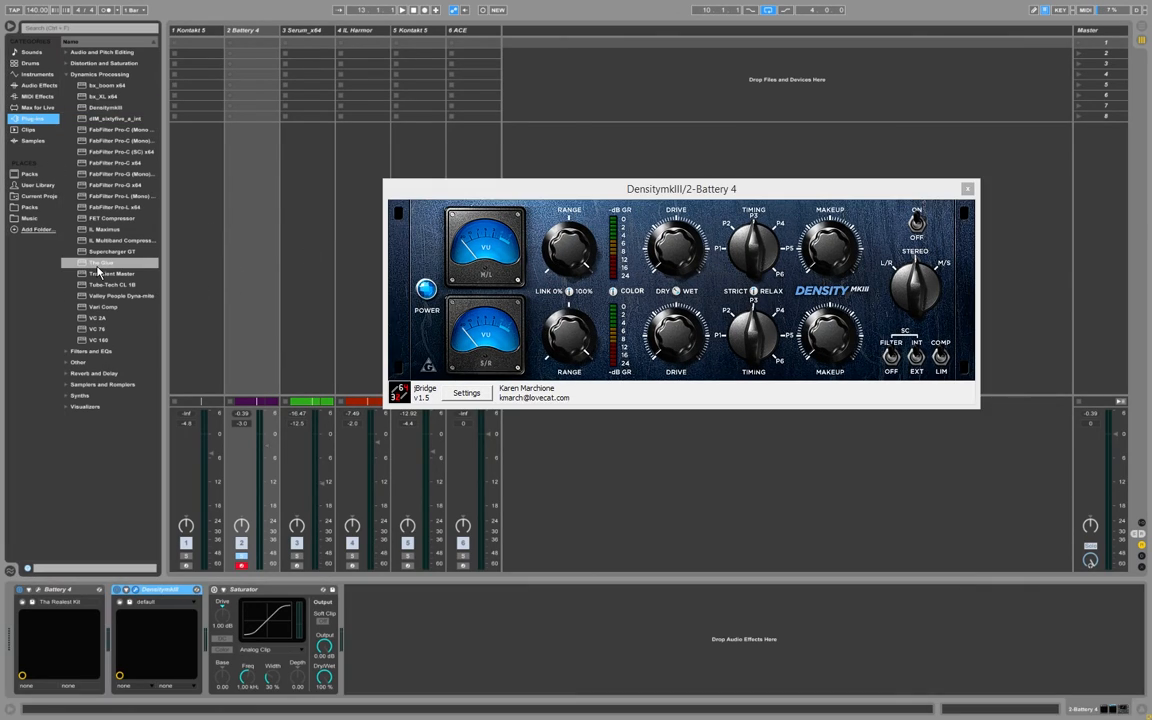
{"action": "left_click_drag", "start_coordinate": [573, 243], "coordinate": [577, 256]}
{"action": "left_click_drag", "start_coordinate": [678, 263], "coordinate": [678, 256]}
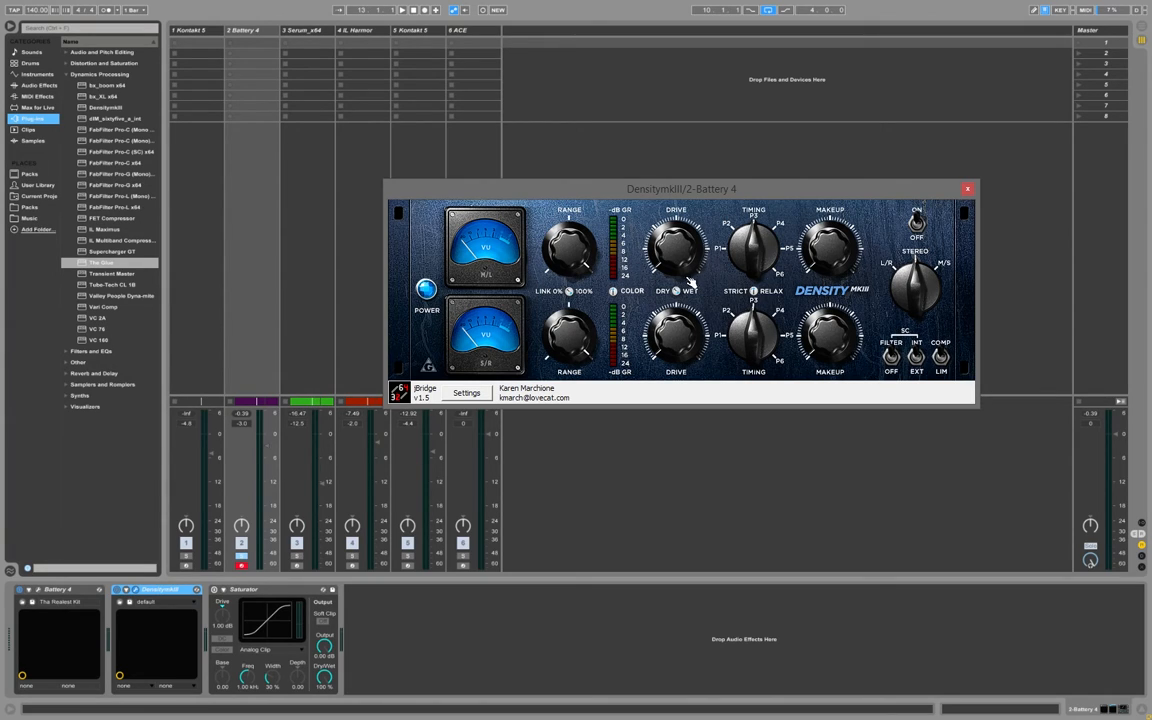
{"action": "left_click", "coordinate": [675, 482]}
{"action": "left_click_drag", "start_coordinate": [685, 187], "coordinate": [695, 227]}
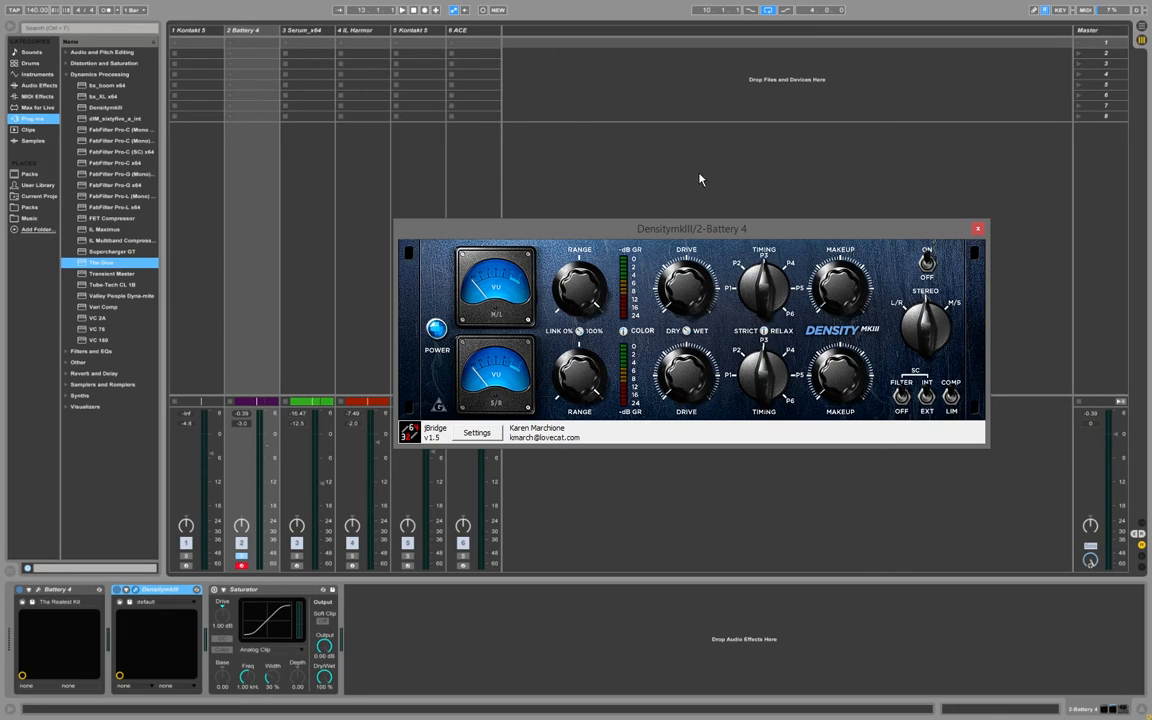
{"action": "left_click_drag", "start_coordinate": [715, 229], "coordinate": [743, 181]}
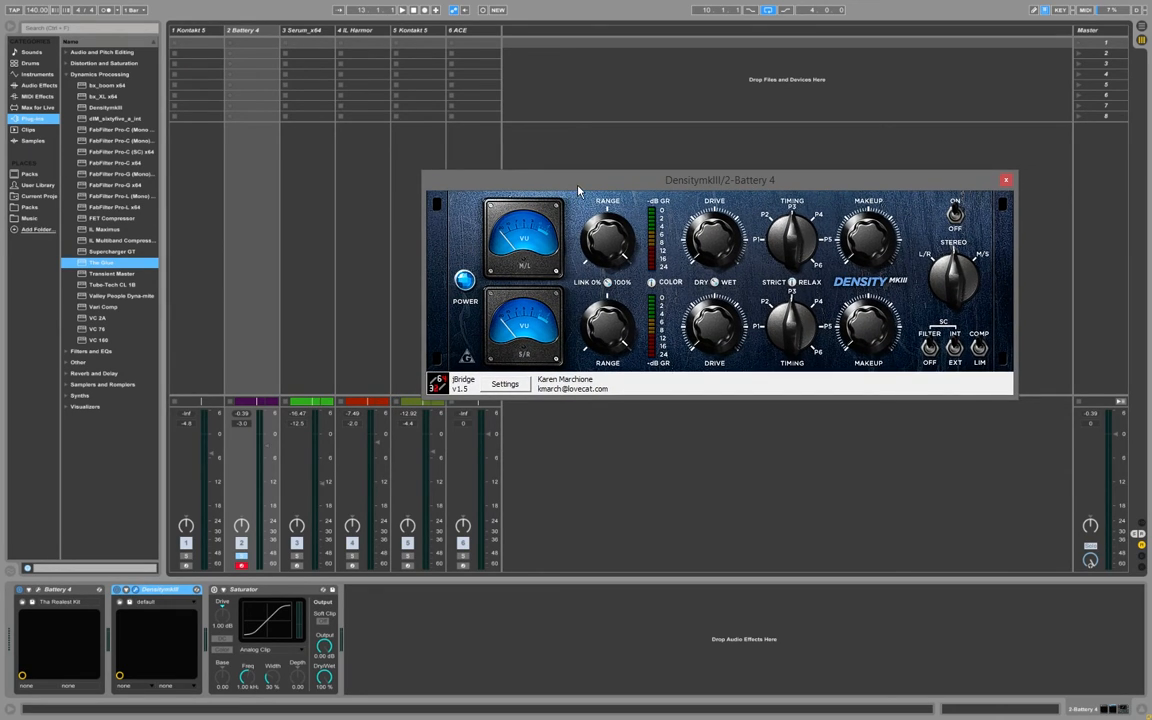
{"action": "left_click_drag", "start_coordinate": [519, 176], "coordinate": [506, 205]}
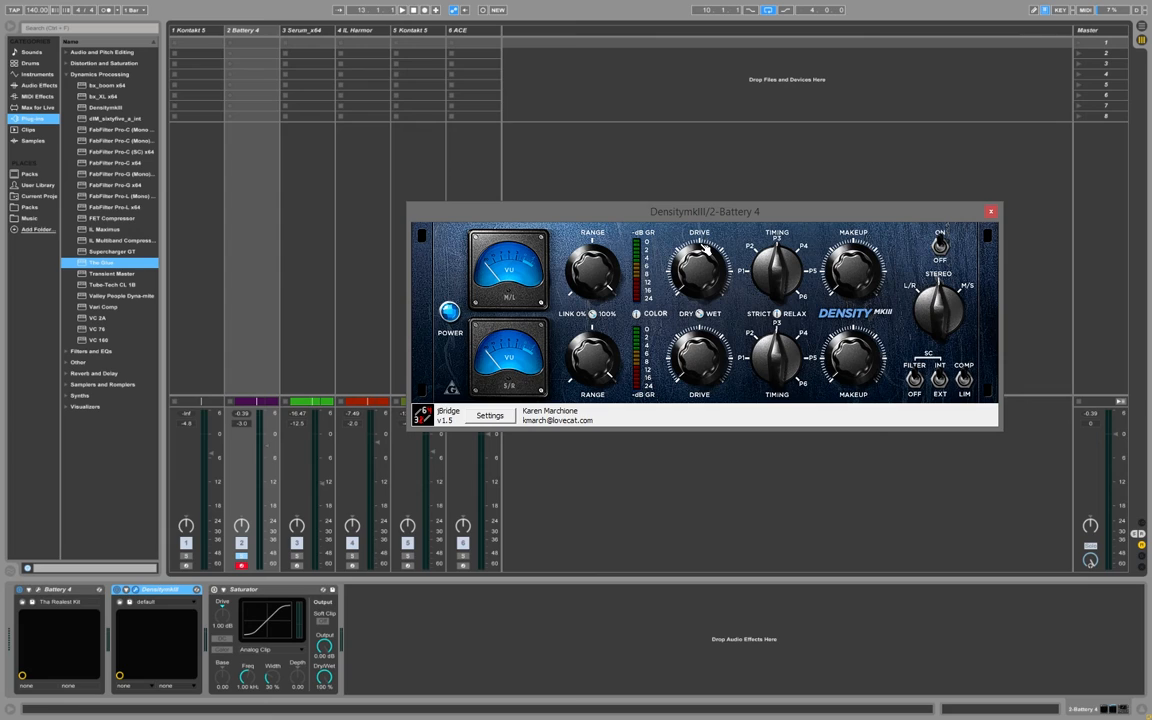
{"action": "left_click", "coordinate": [706, 154]}
{"action": "left_click_drag", "start_coordinate": [726, 215], "coordinate": [695, 197]}
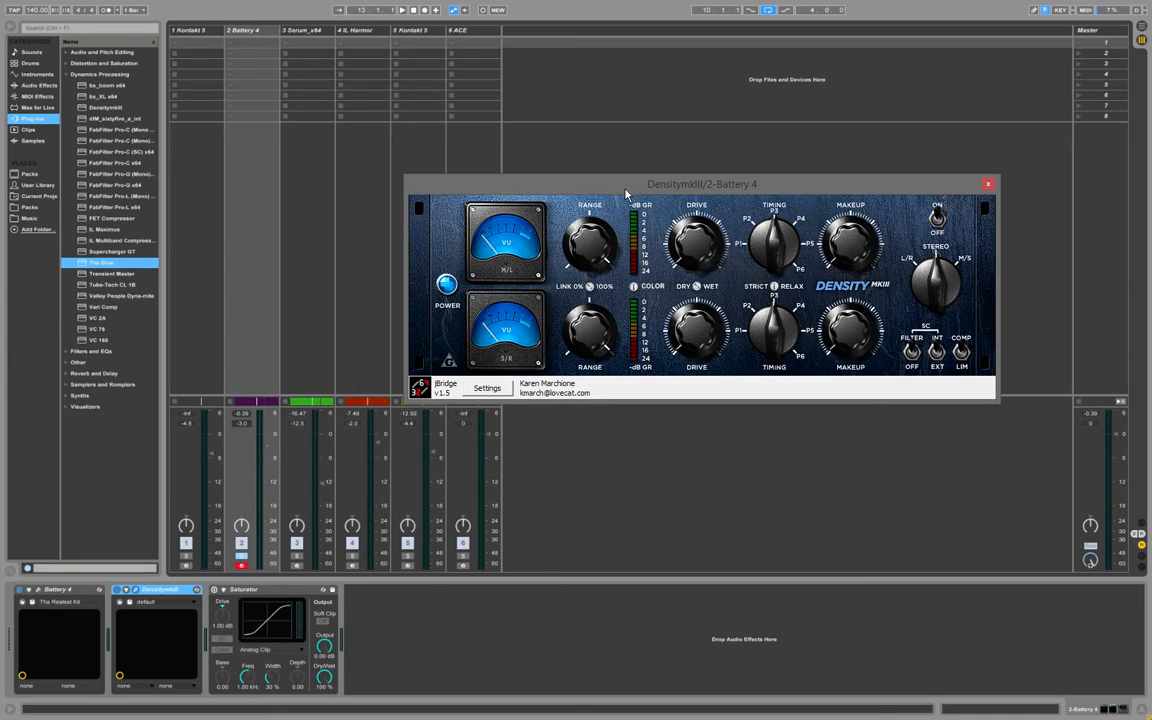
{"action": "left_click_drag", "start_coordinate": [627, 188], "coordinate": [551, 244]}
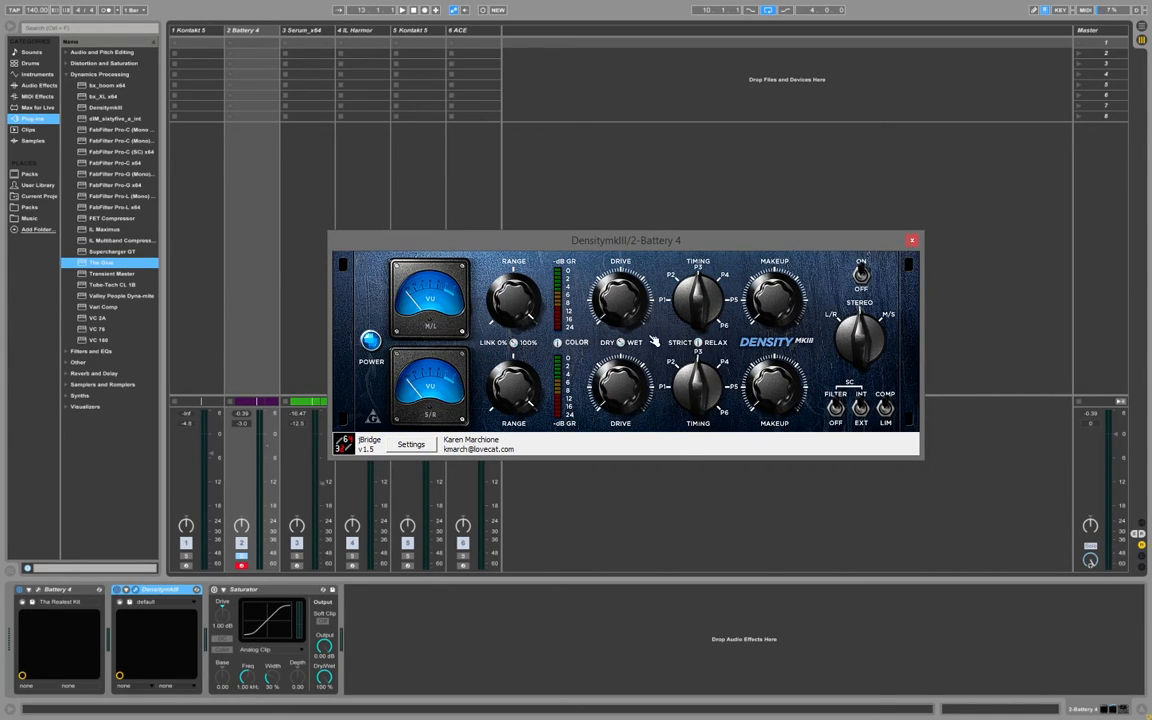
{"action": "left_click_drag", "start_coordinate": [548, 240], "coordinate": [574, 279]}
{"action": "left_click_drag", "start_coordinate": [549, 361], "coordinate": [549, 395]}
{"action": "left_click_drag", "start_coordinate": [647, 341], "coordinate": [660, 300]}
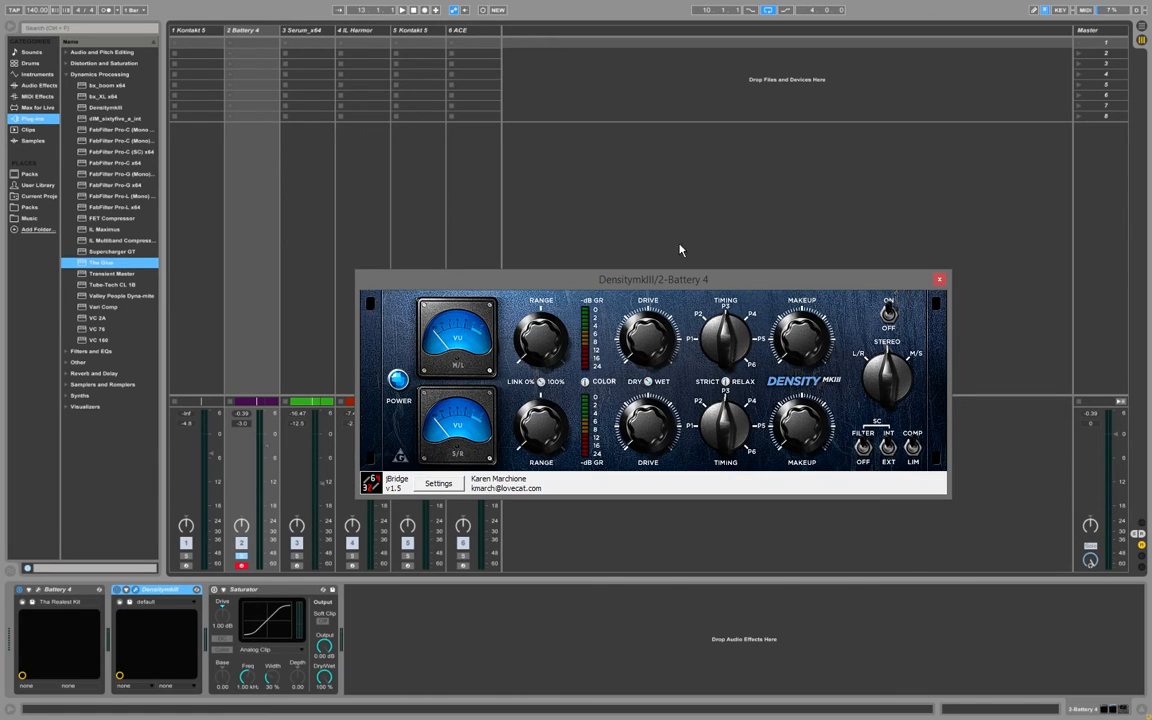
Play the drum loop through DensitymkIII, adjust its Drive, and stop playback.
{"action": "left_click", "coordinate": [720, 106]}
{"action": "key", "text": "space"}
{"action": "left_click_drag", "start_coordinate": [662, 346], "coordinate": [662, 338]}
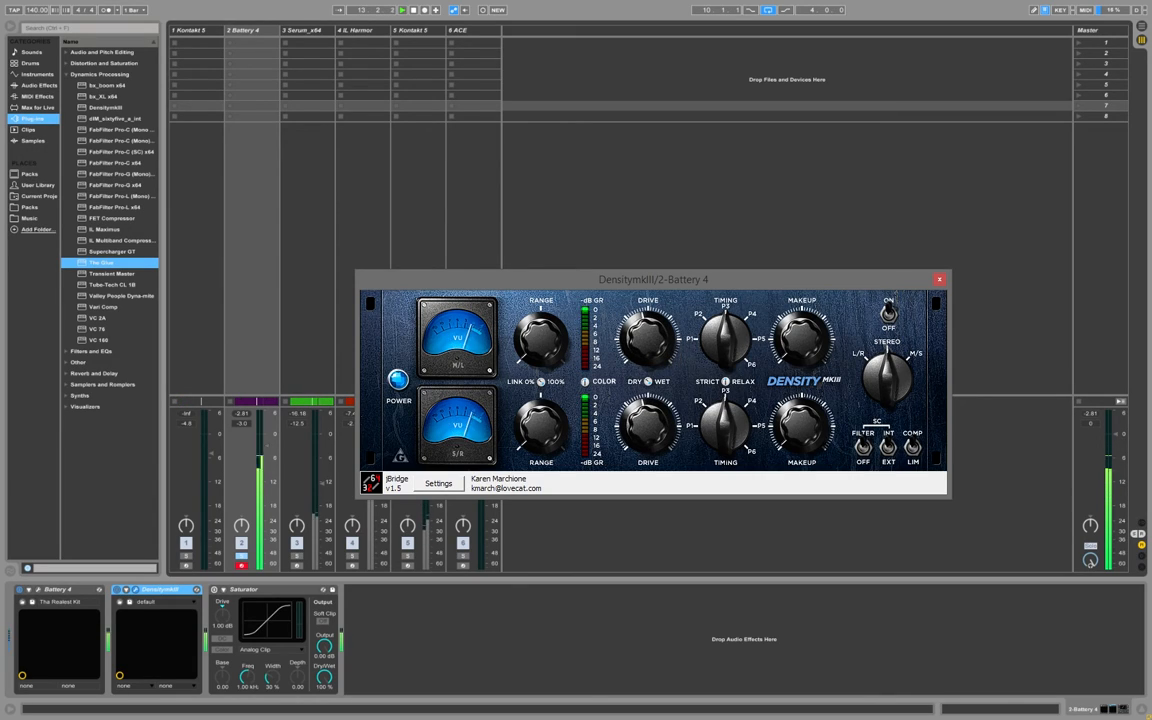
{"action": "left_click_drag", "start_coordinate": [657, 357], "coordinate": [657, 345]}
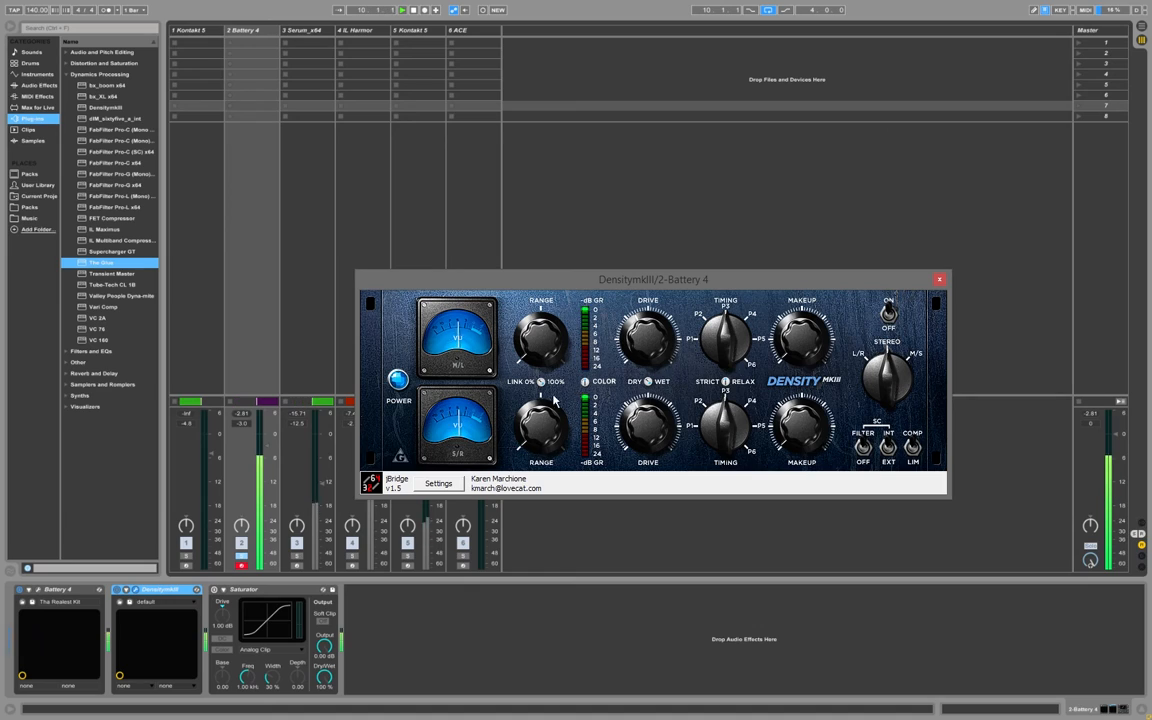
{"action": "left_click", "coordinate": [648, 252]}
{"action": "left_click_drag", "start_coordinate": [593, 286], "coordinate": [606, 247]}
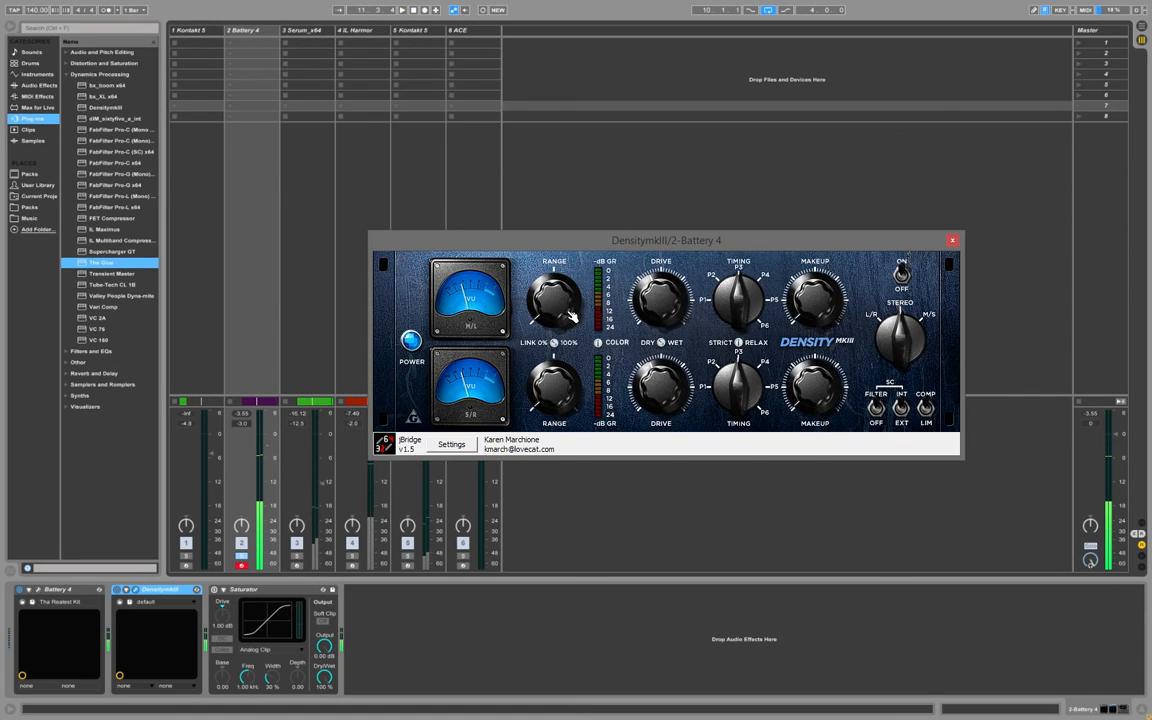
Play the drum loop, set the DensitymkIII timing to 2.0/300, raise the makeup gain and stop playback.
{"action": "left_click", "coordinate": [617, 229]}
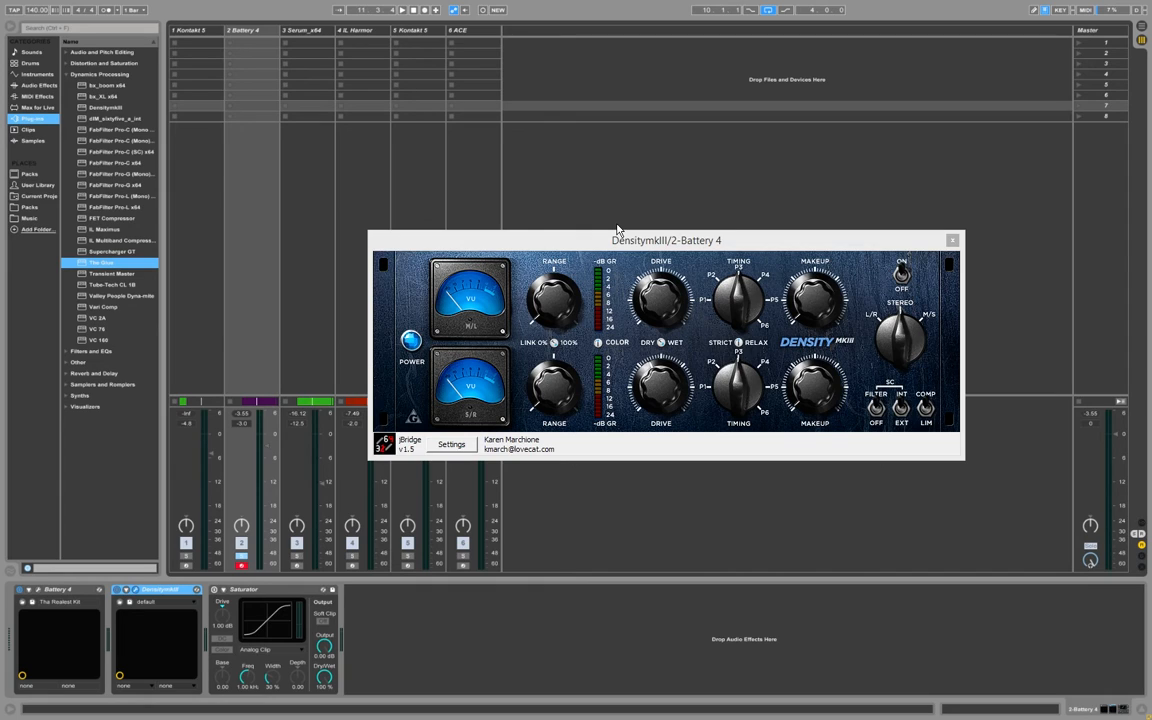
{"action": "left_click_drag", "start_coordinate": [617, 245], "coordinate": [656, 296]}
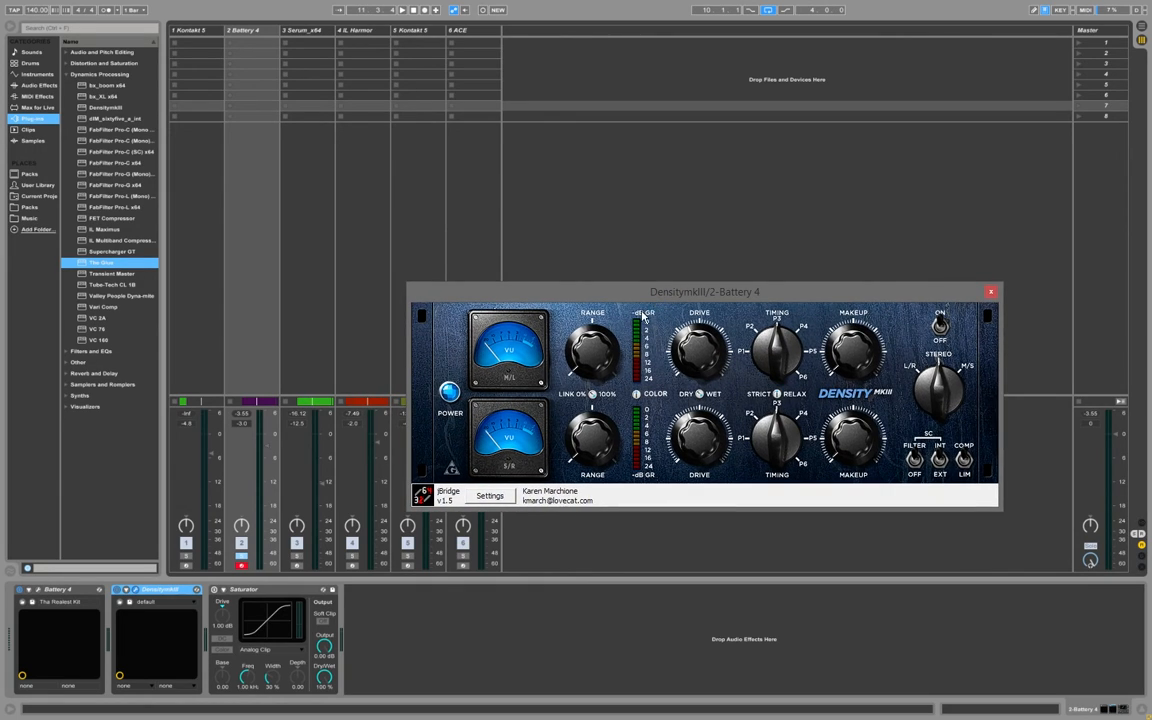
{"action": "key", "text": "space"}
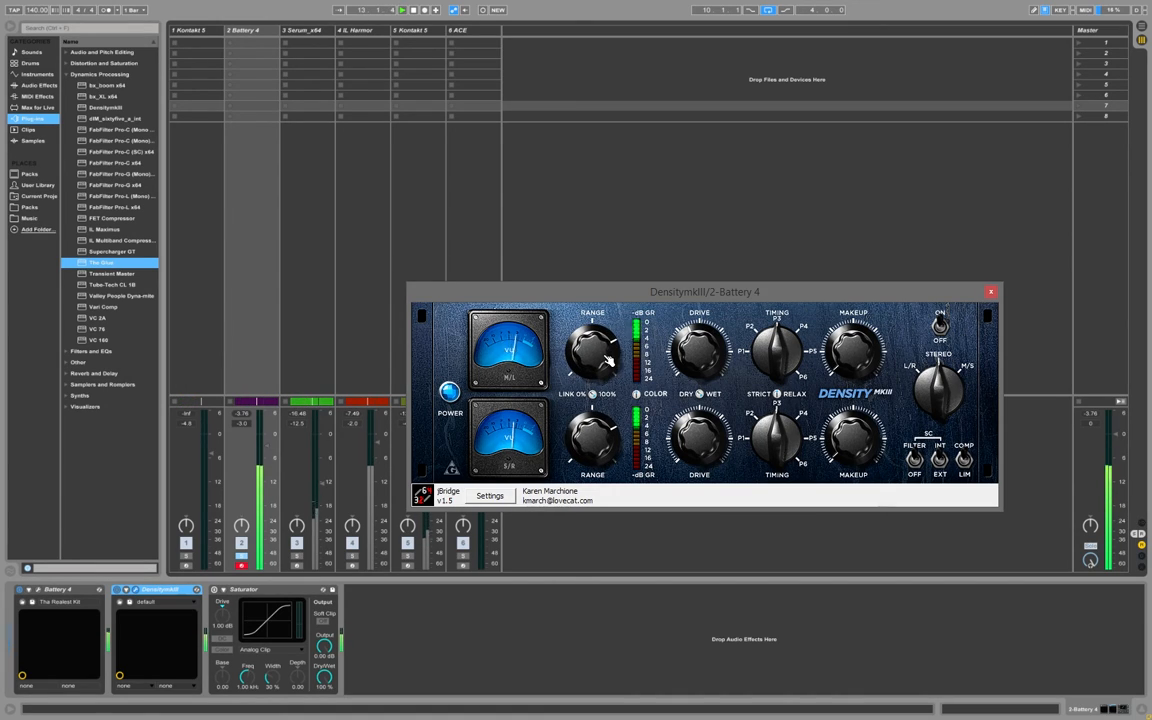
{"action": "left_click_drag", "start_coordinate": [776, 350], "coordinate": [773, 364]}
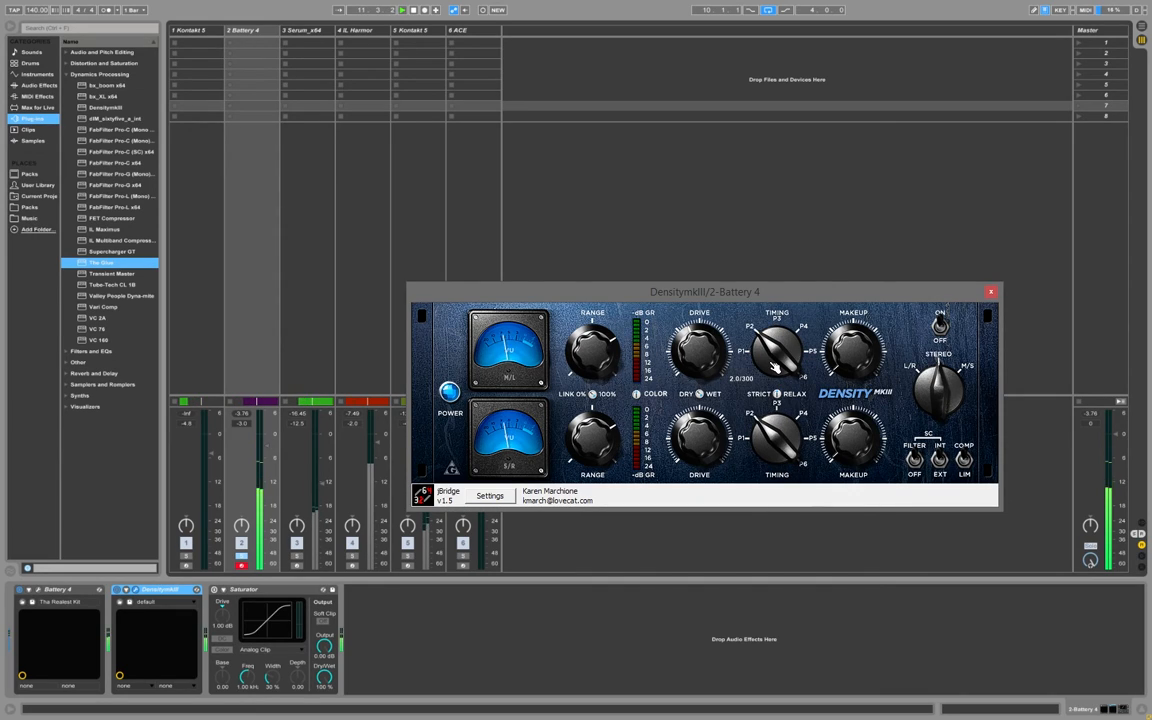
{"action": "left_click_drag", "start_coordinate": [853, 353], "coordinate": [853, 341]}
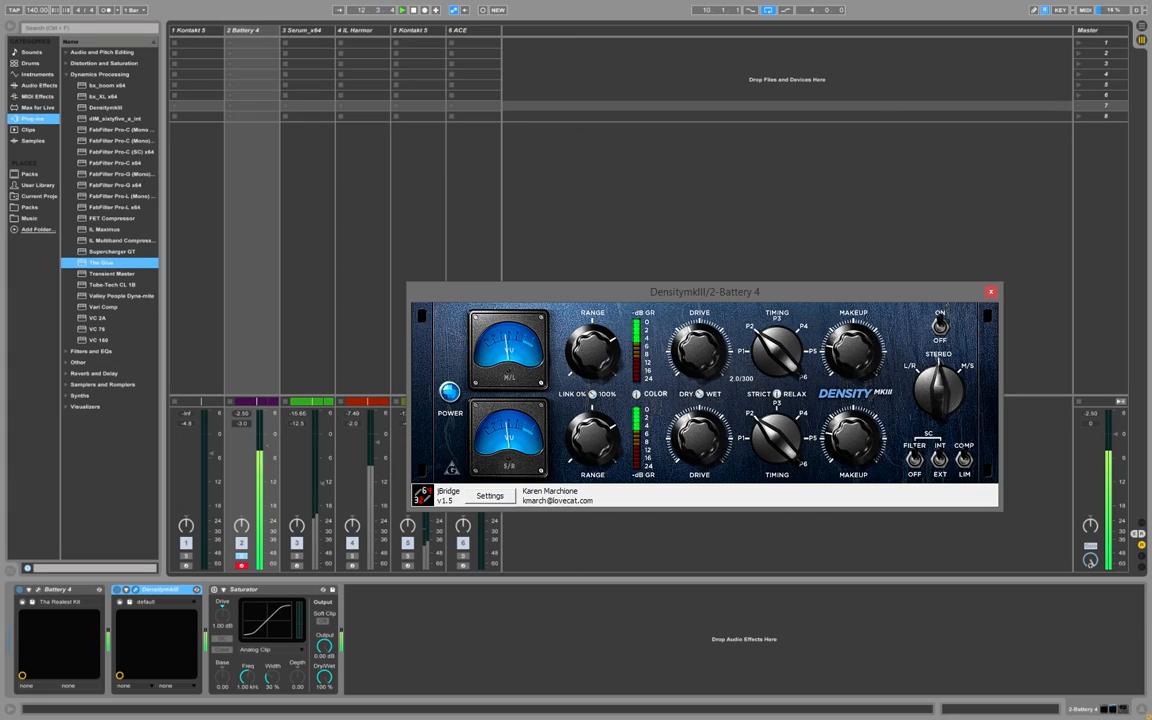
{"action": "left_click", "coordinate": [850, 250]}
{"action": "key", "text": "space"}
Switch to Open Broadcaster Software to check the recording time, and minimize it to return to Ableton Live.
{"action": "left_click_drag", "start_coordinate": [658, 298], "coordinate": [755, 45]}
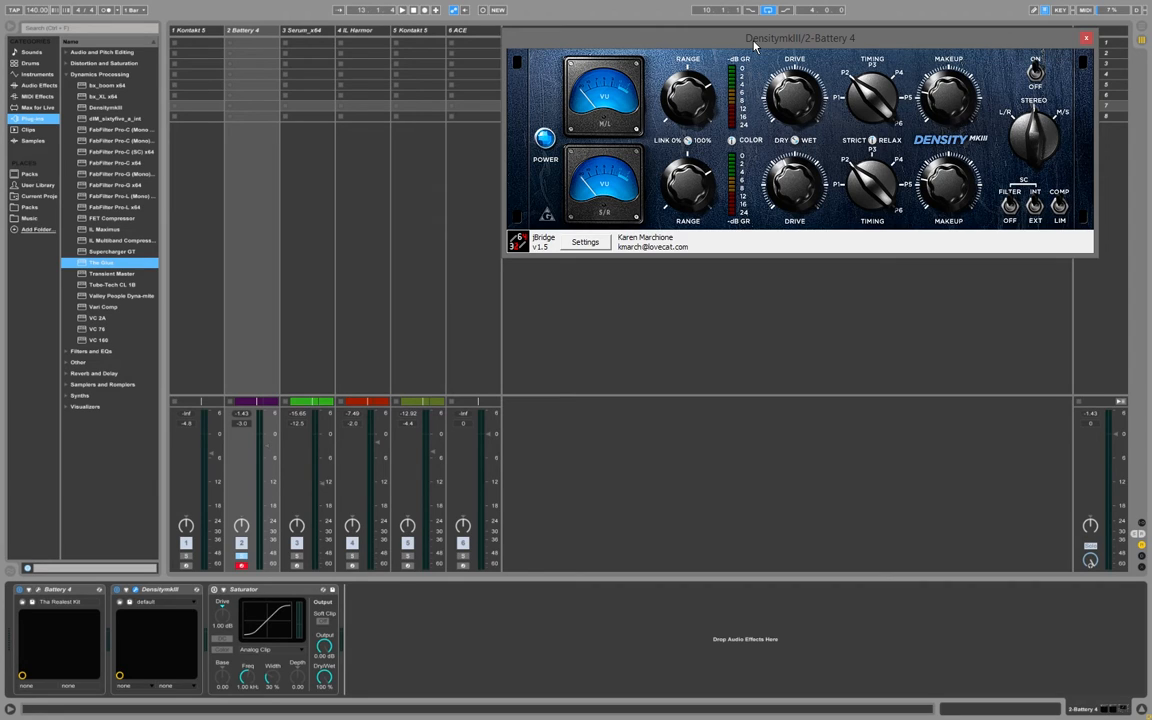
{"action": "key", "text": "alt+Tab"}
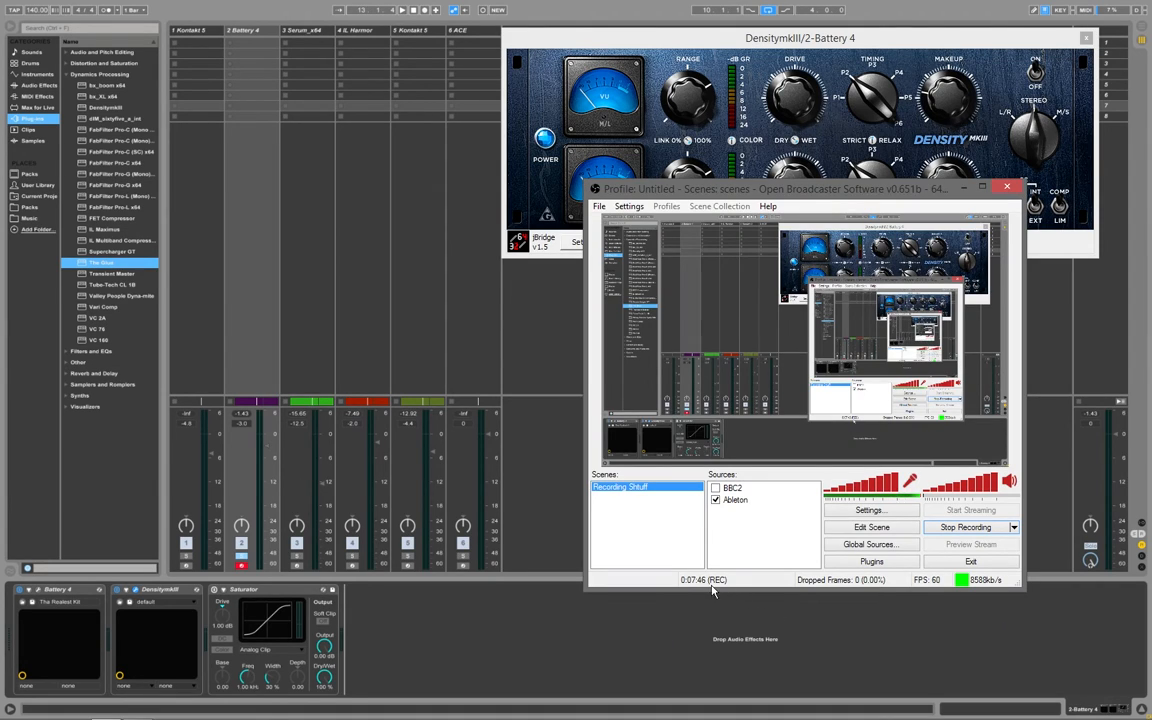
{"action": "left_click", "coordinate": [964, 187]}
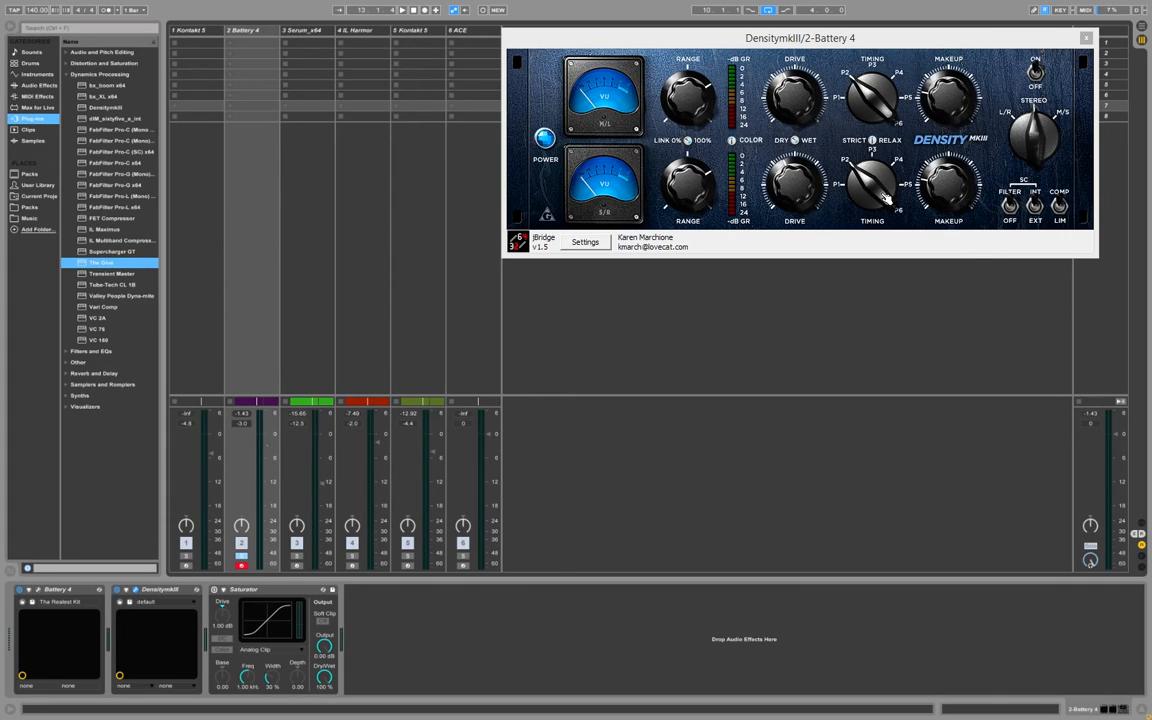
Play the drum loop and compare the drums with DensitymkIII switched off and on, leaving it on.
{"action": "left_click_drag", "start_coordinate": [626, 47], "coordinate": [627, 44]}
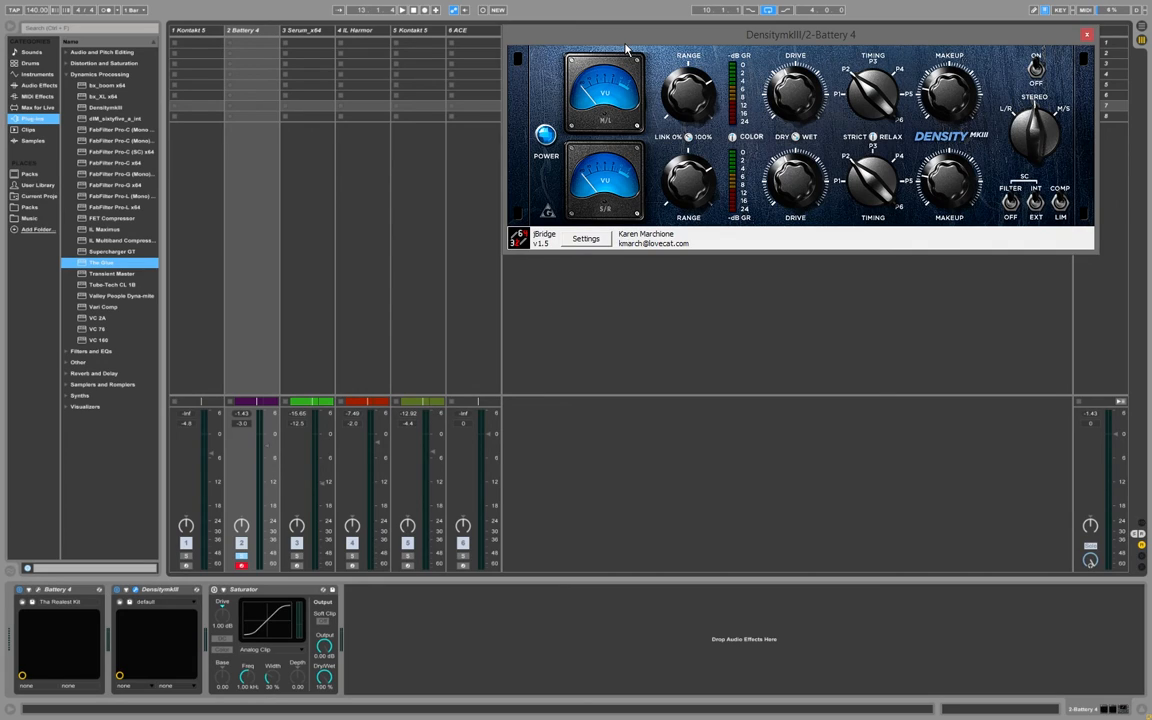
{"action": "left_click", "coordinate": [626, 47]}
{"action": "key", "text": "space"}
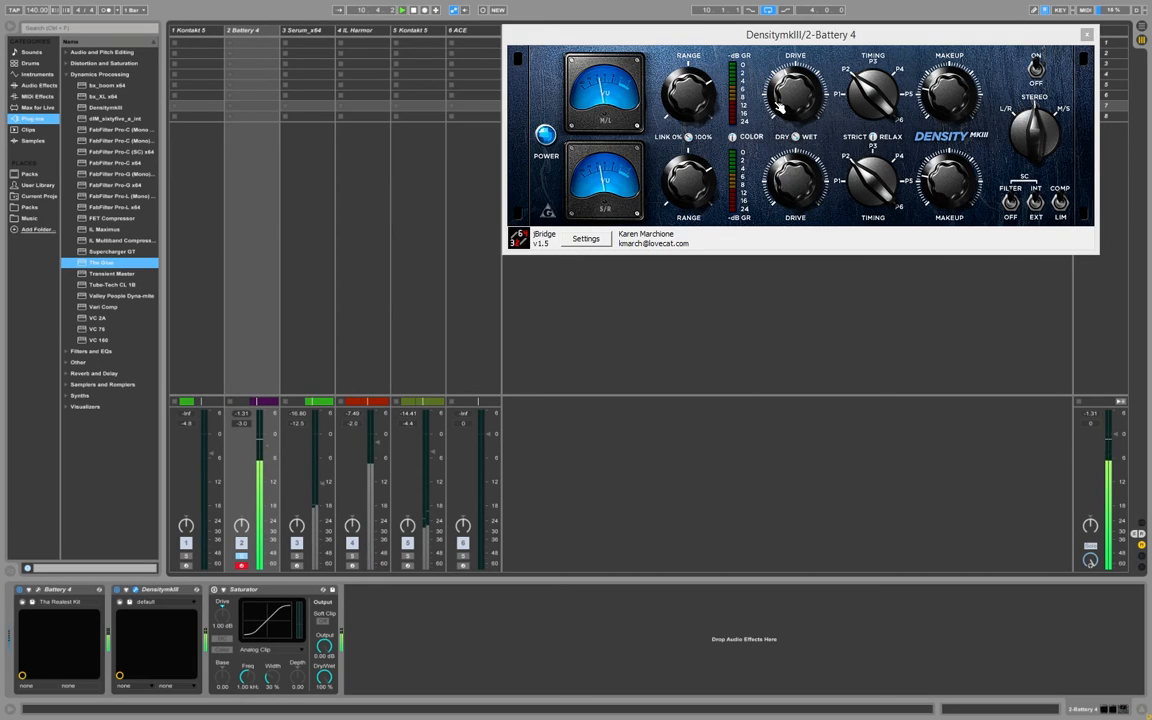
{"action": "left_click", "coordinate": [1036, 70]}
{"action": "left_click", "coordinate": [1036, 72]}
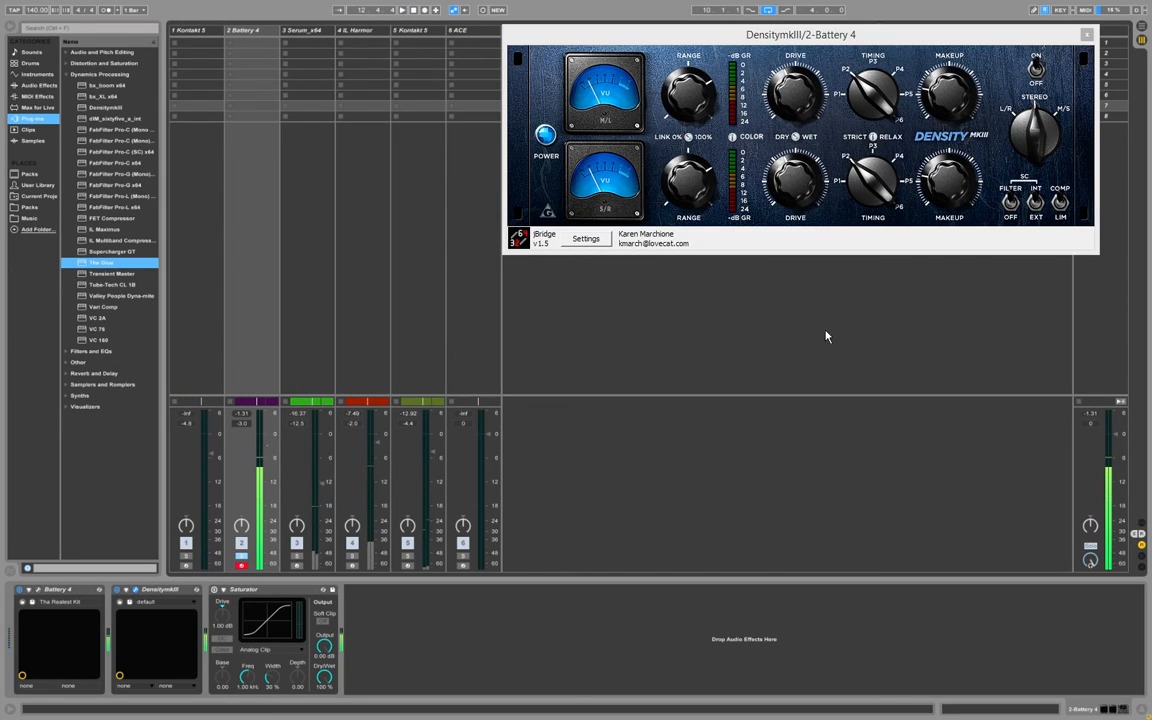
{"action": "left_click_drag", "start_coordinate": [693, 44], "coordinate": [696, 67]}
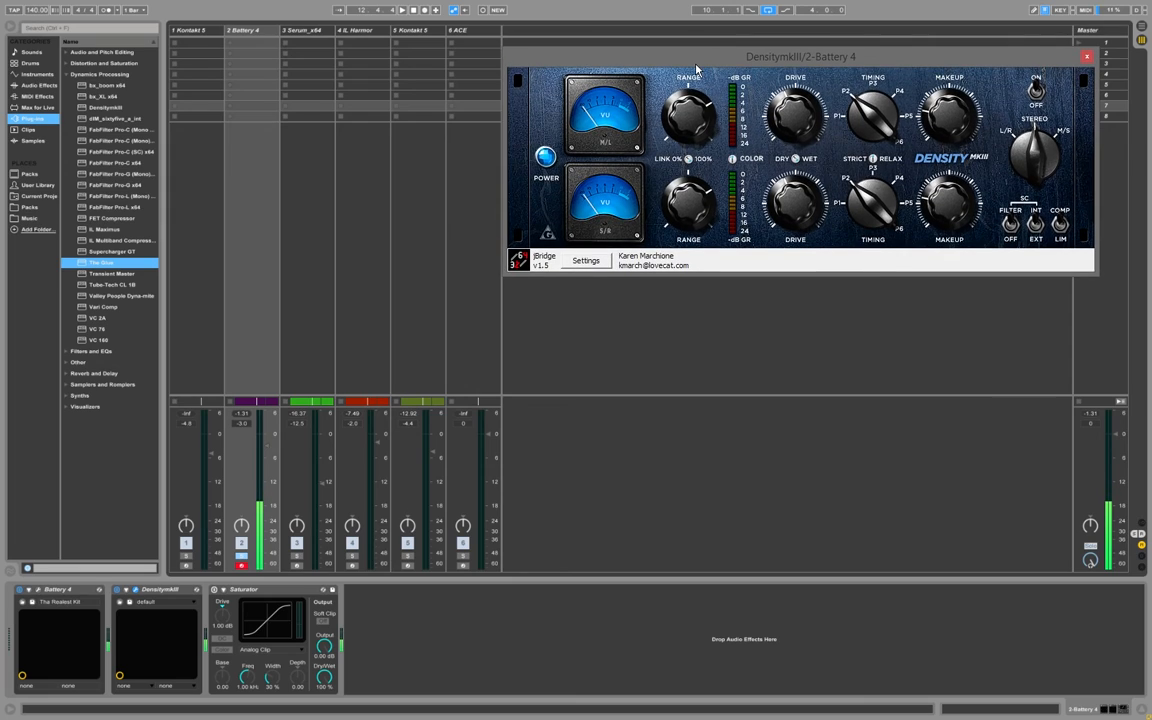
{"action": "left_click_drag", "start_coordinate": [574, 58], "coordinate": [377, 105]}
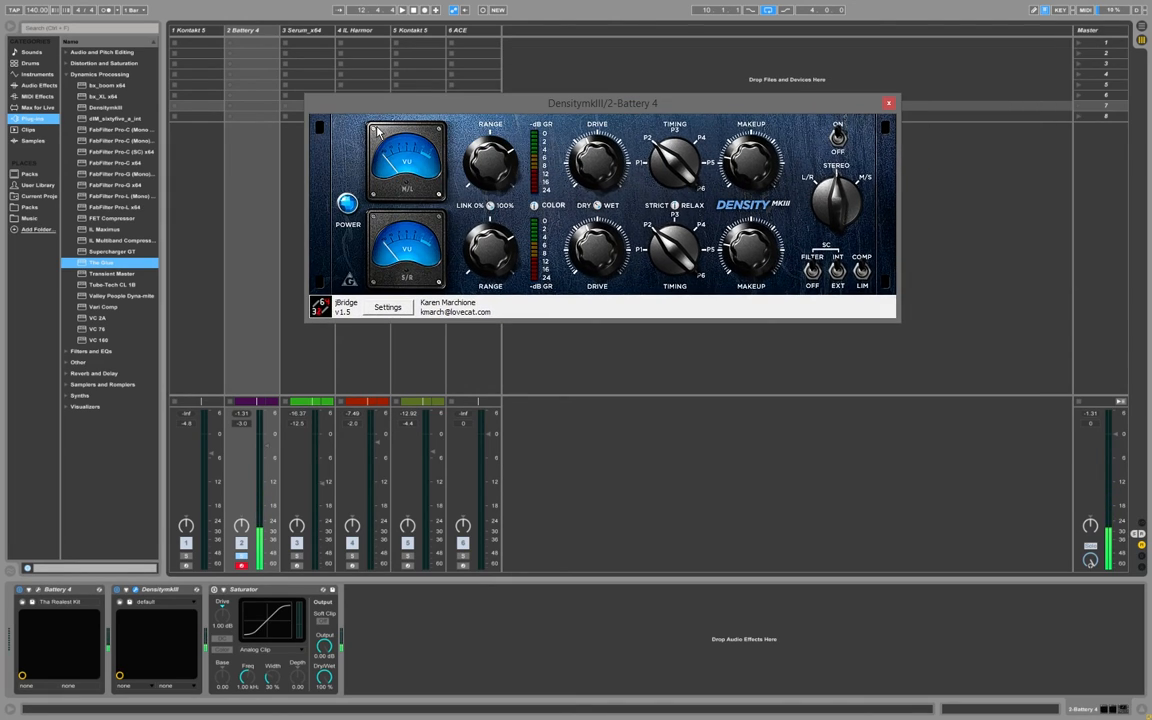
{"action": "left_click_drag", "start_coordinate": [500, 97], "coordinate": [561, 97]}
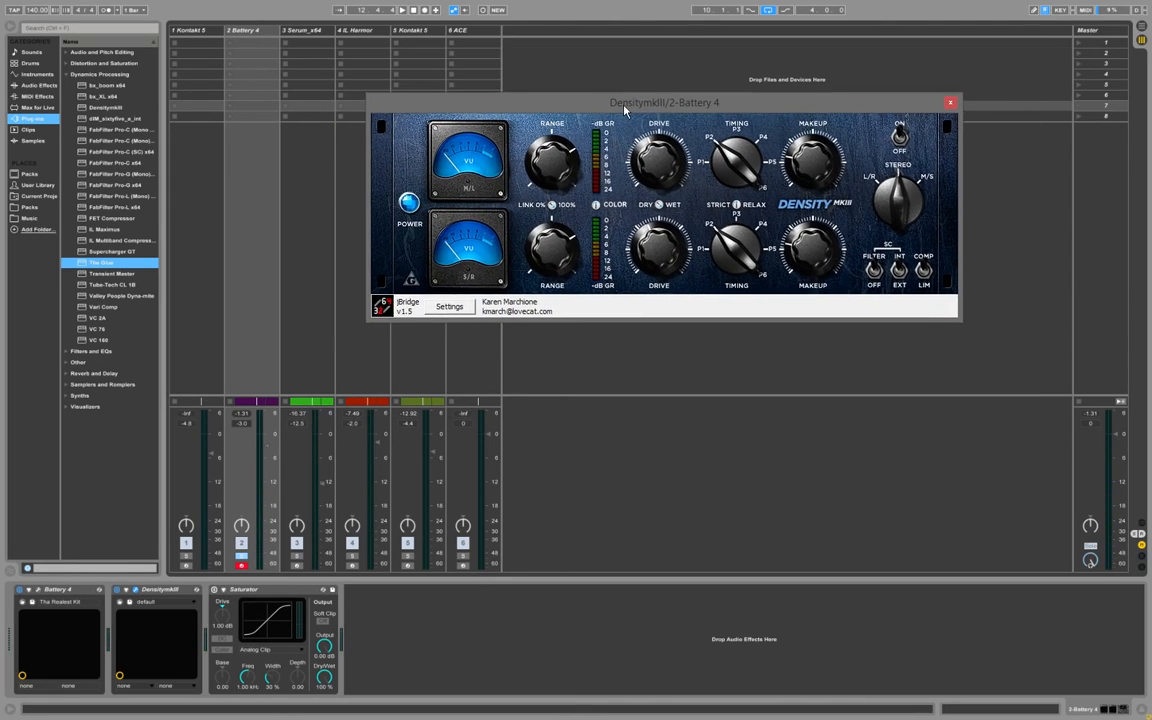
Hot-swap DensitymkIII on the Battery 4 track for the FET Compressor, collapse the Dynamics Processing folder and reposition the plug-in window.
{"action": "left_click", "coordinate": [170, 594]}
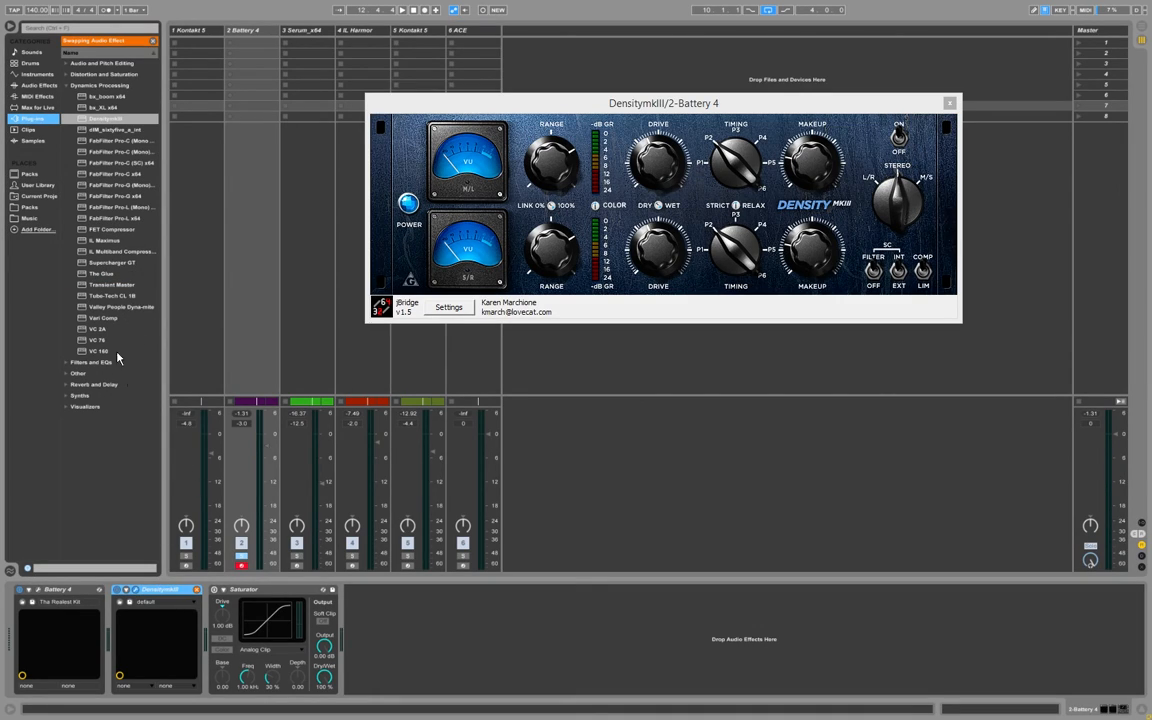
{"action": "double_click", "coordinate": [105, 229]}
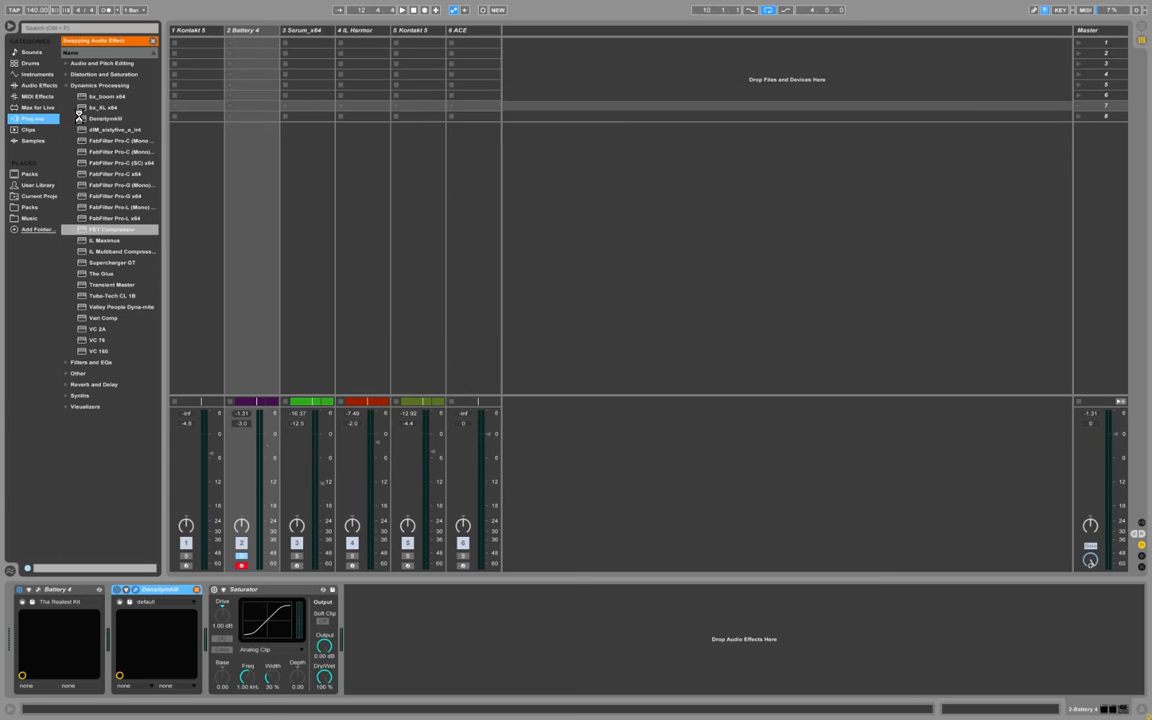
{"action": "left_click", "coordinate": [70, 86]}
{"action": "left_click_drag", "start_coordinate": [428, 112], "coordinate": [543, 154]}
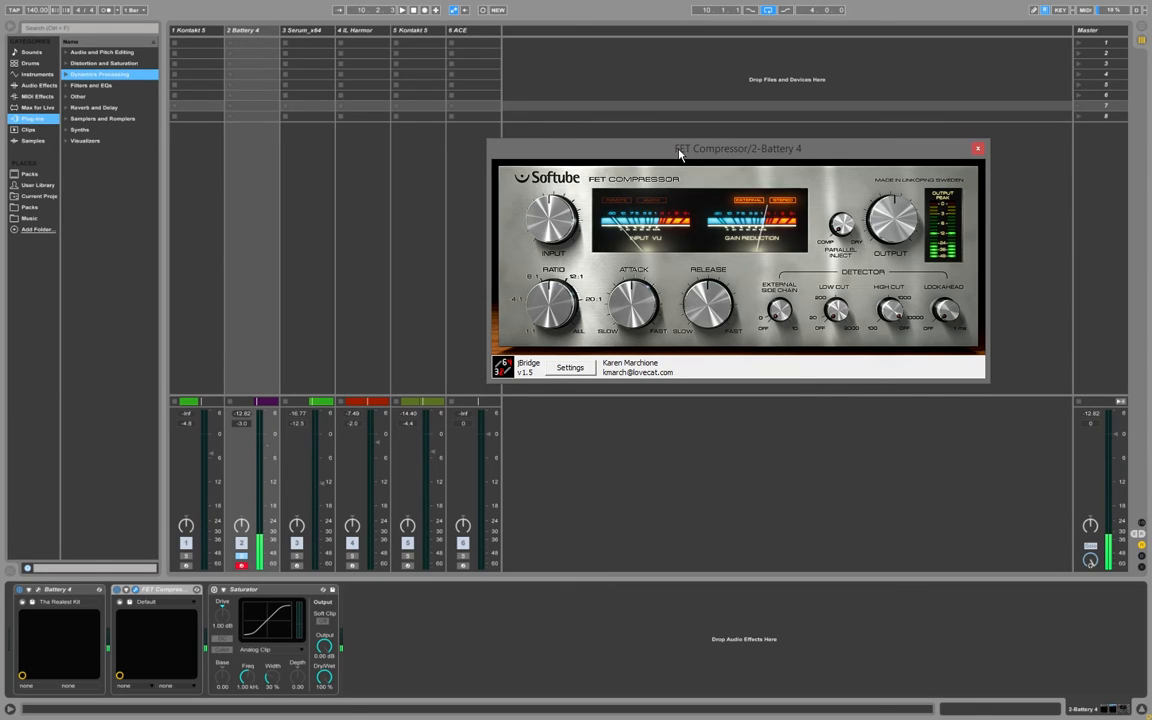
{"action": "left_click_drag", "start_coordinate": [594, 153], "coordinate": [632, 196]}
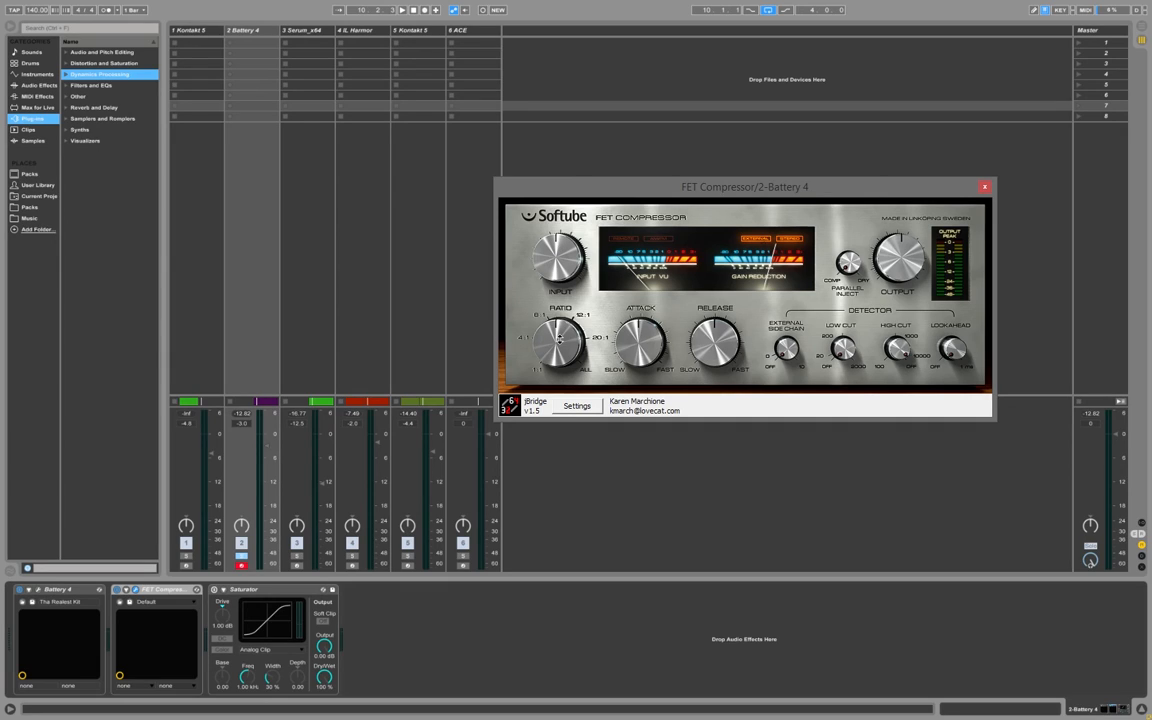
Try different Input levels on the FET Compressor while playback is stopped.
{"action": "left_click", "coordinate": [594, 160]}
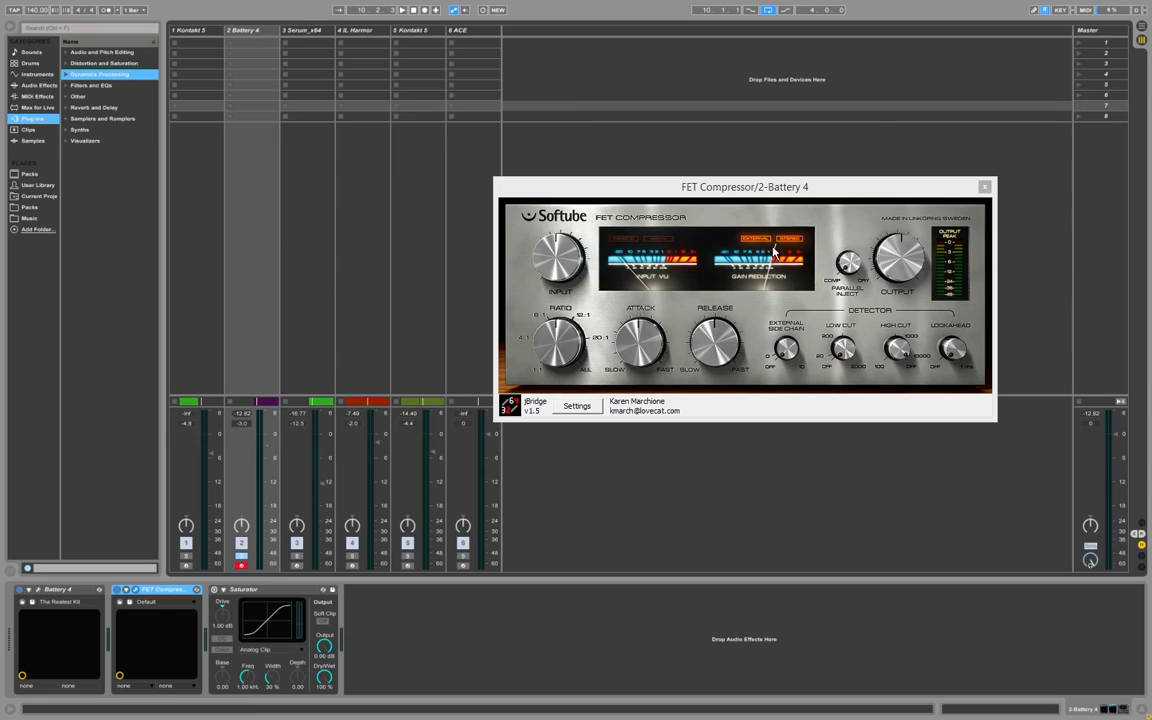
{"action": "left_click_drag", "start_coordinate": [569, 248], "coordinate": [563, 290]}
{"action": "left_click", "coordinate": [581, 161]}
{"action": "left_click", "coordinate": [551, 248]}
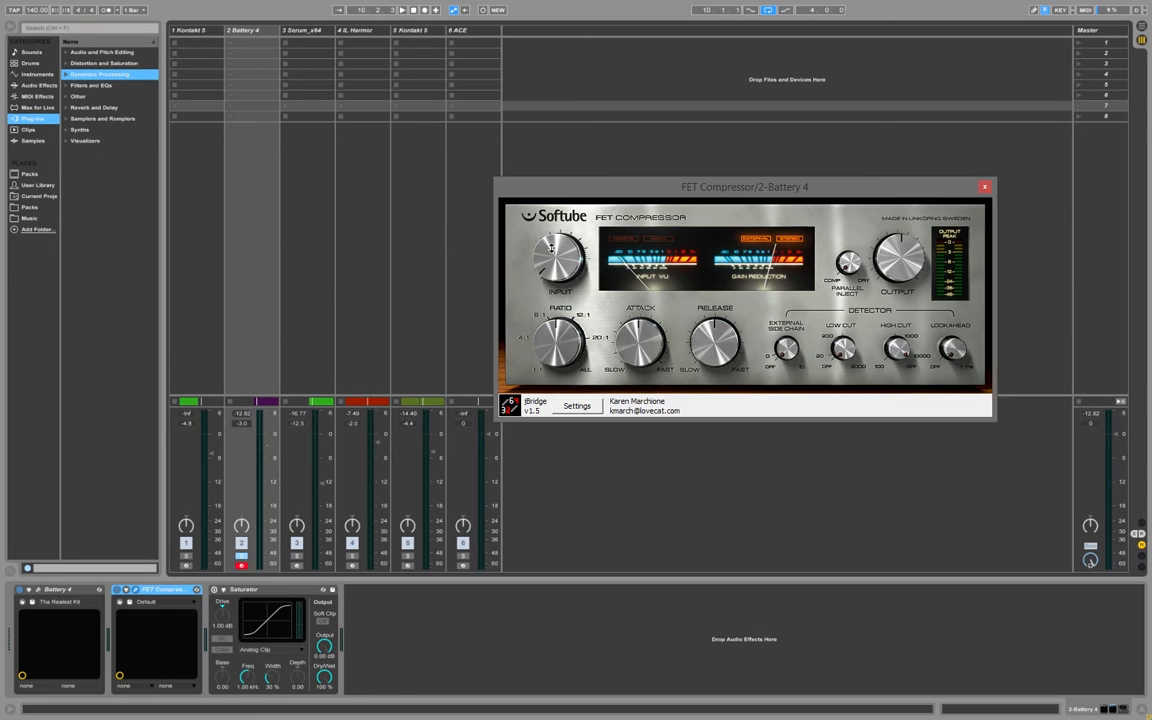
{"action": "left_click_drag", "start_coordinate": [551, 240], "coordinate": [543, 283]}
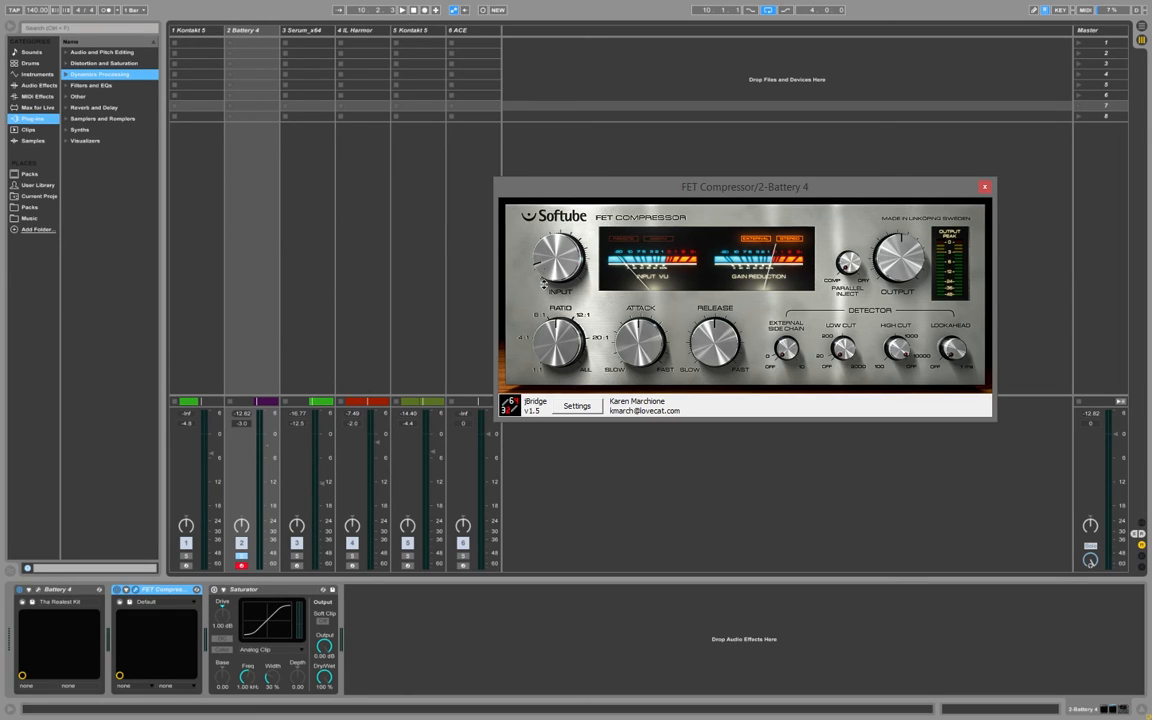
{"action": "left_click", "coordinate": [601, 146]}
{"action": "left_click_drag", "start_coordinate": [584, 177], "coordinate": [590, 212]}
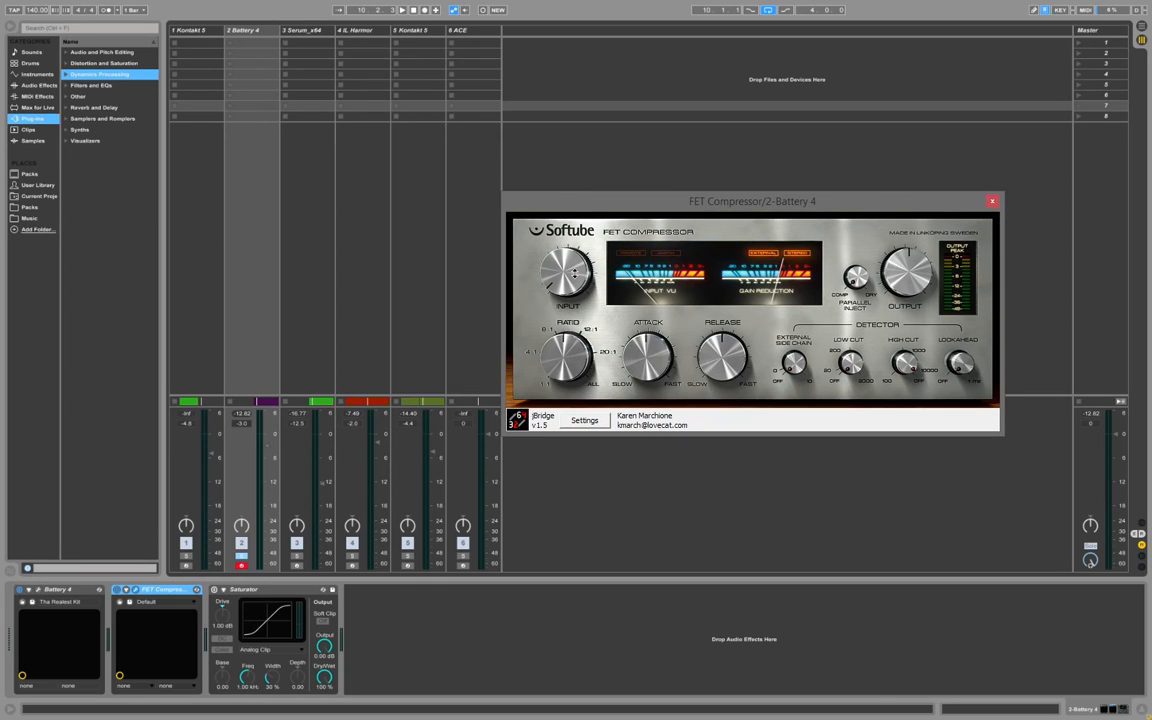
Adjust the FET Compressor's Input during loop playback and set its Ratio to ALL.
{"action": "left_click_drag", "start_coordinate": [570, 283], "coordinate": [555, 256]}
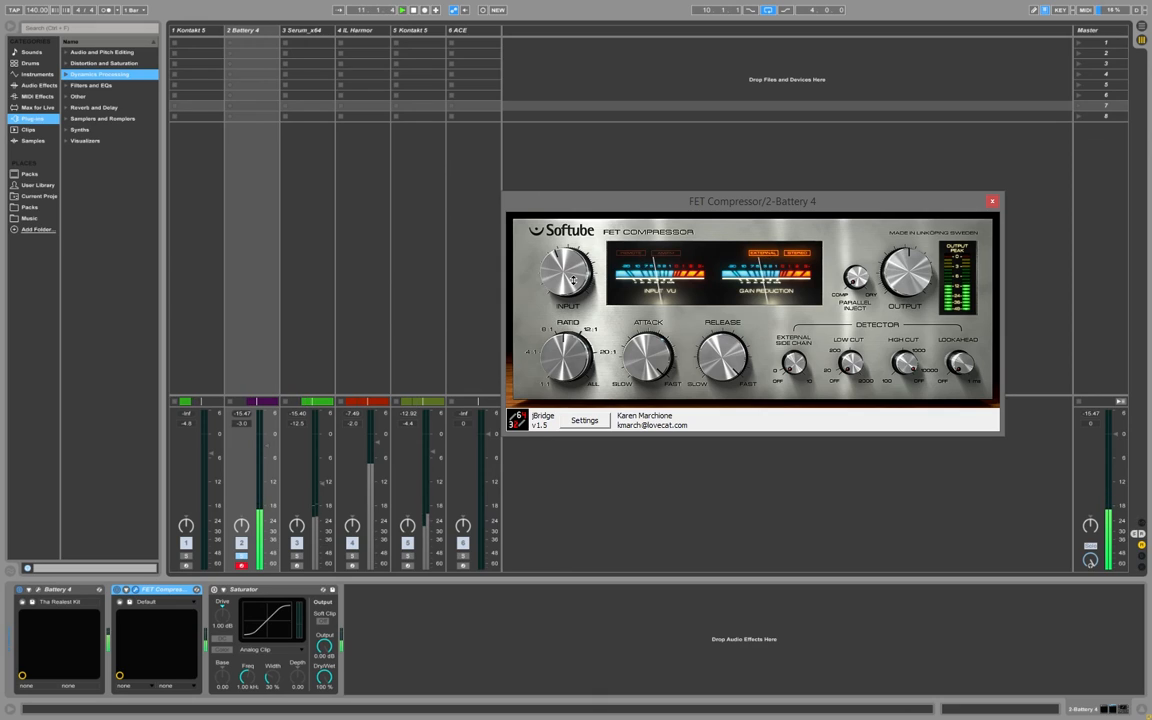
{"action": "left_click", "coordinate": [592, 383]}
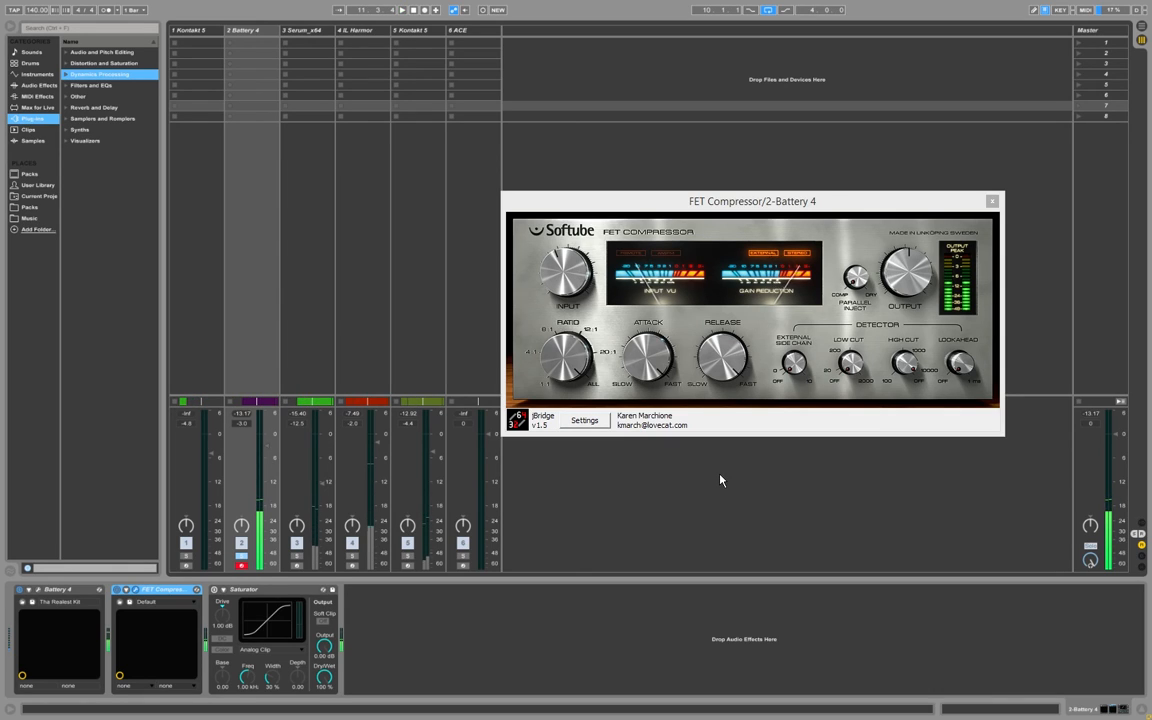
{"action": "left_click_drag", "start_coordinate": [587, 202], "coordinate": [505, 168]}
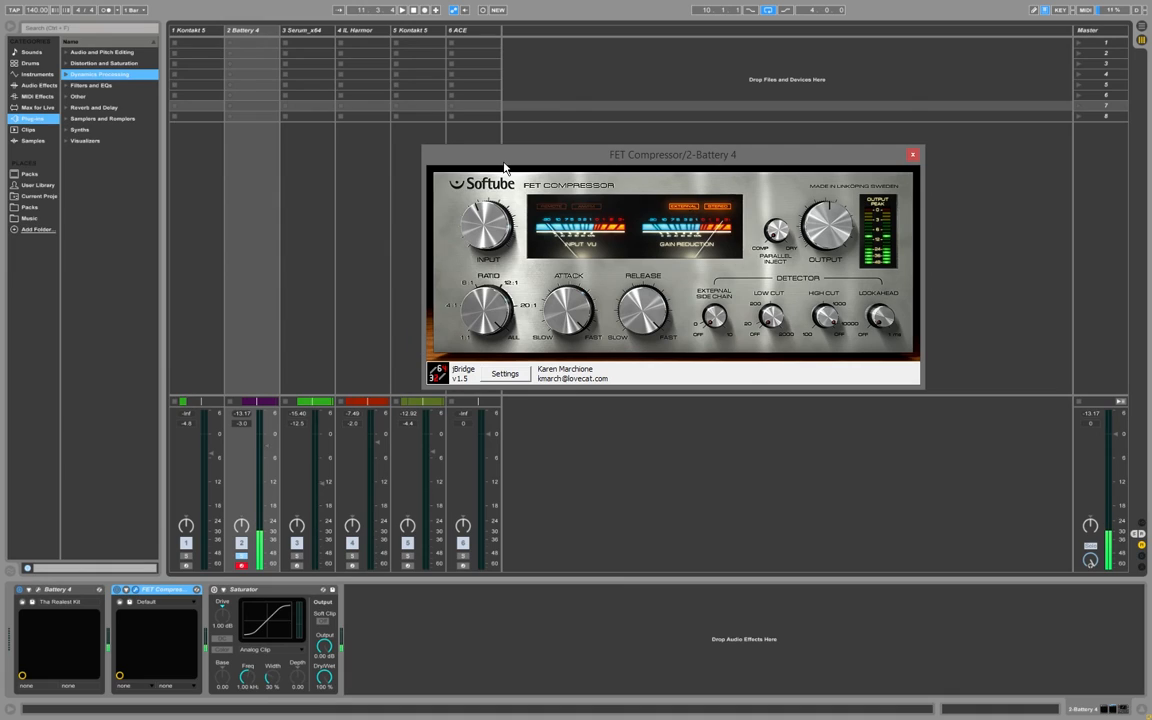
Play the drum loop through the FET Compressor while adjusting its Attack and Release, and stop playback.
{"action": "left_click", "coordinate": [65, 75]}
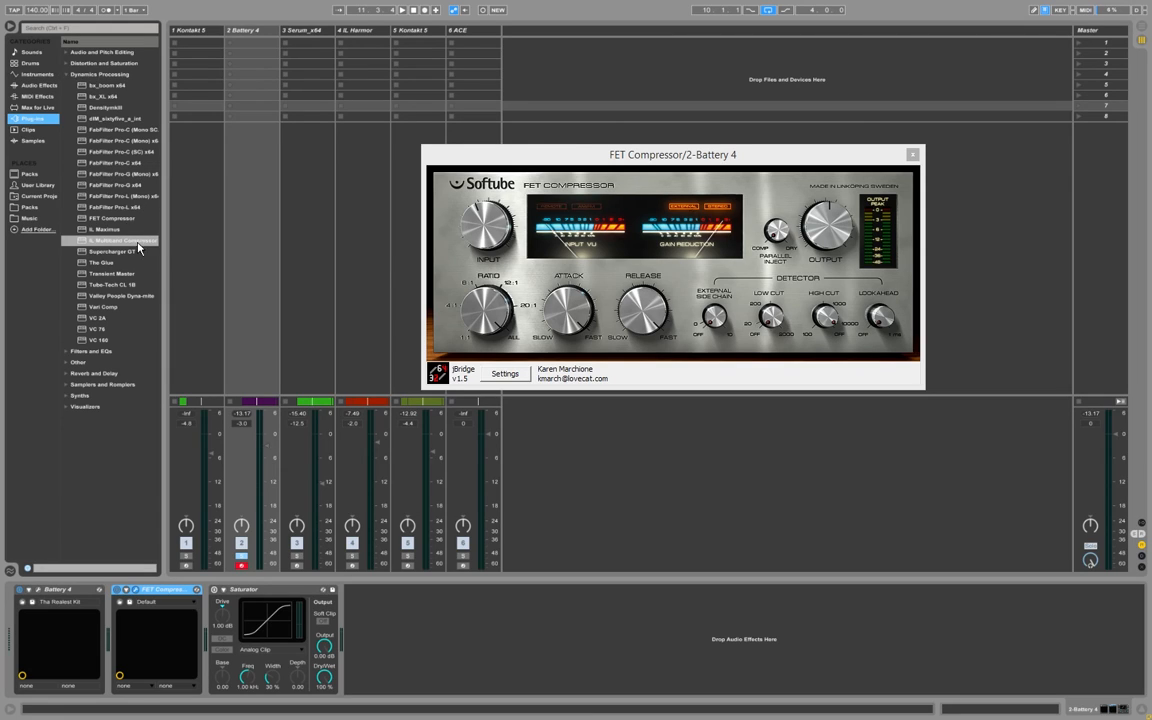
{"action": "left_click", "coordinate": [65, 75]}
{"action": "left_click_drag", "start_coordinate": [483, 147], "coordinate": [567, 176]}
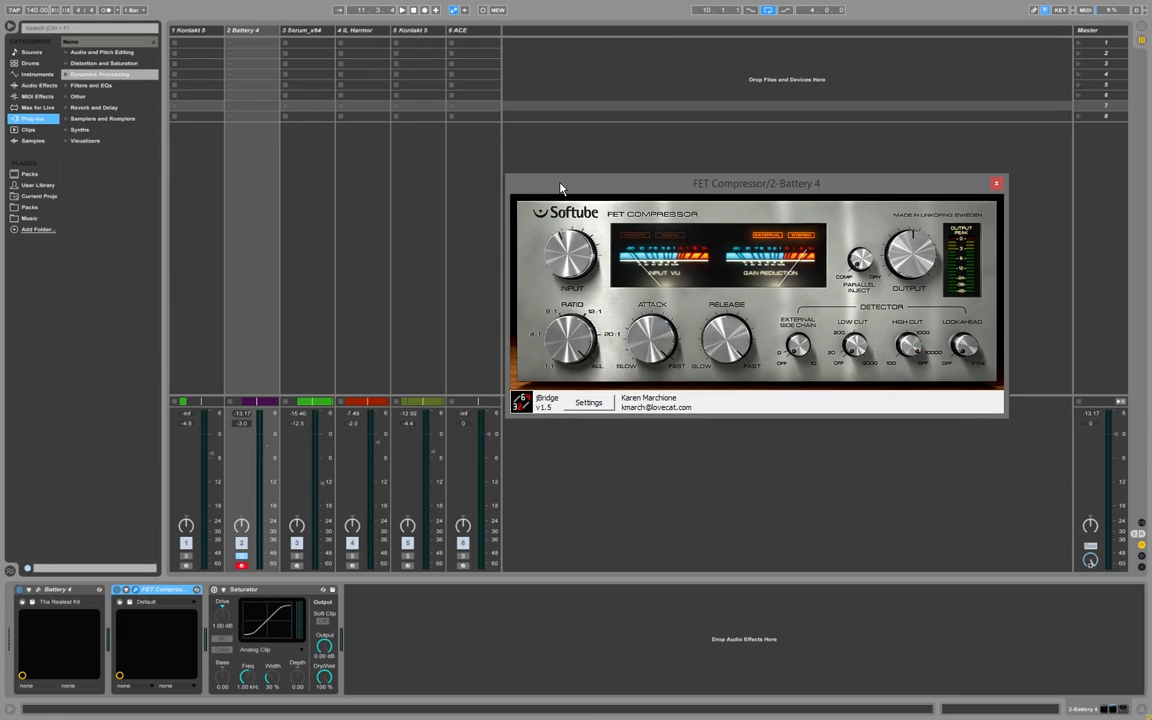
{"action": "key", "text": "space"}
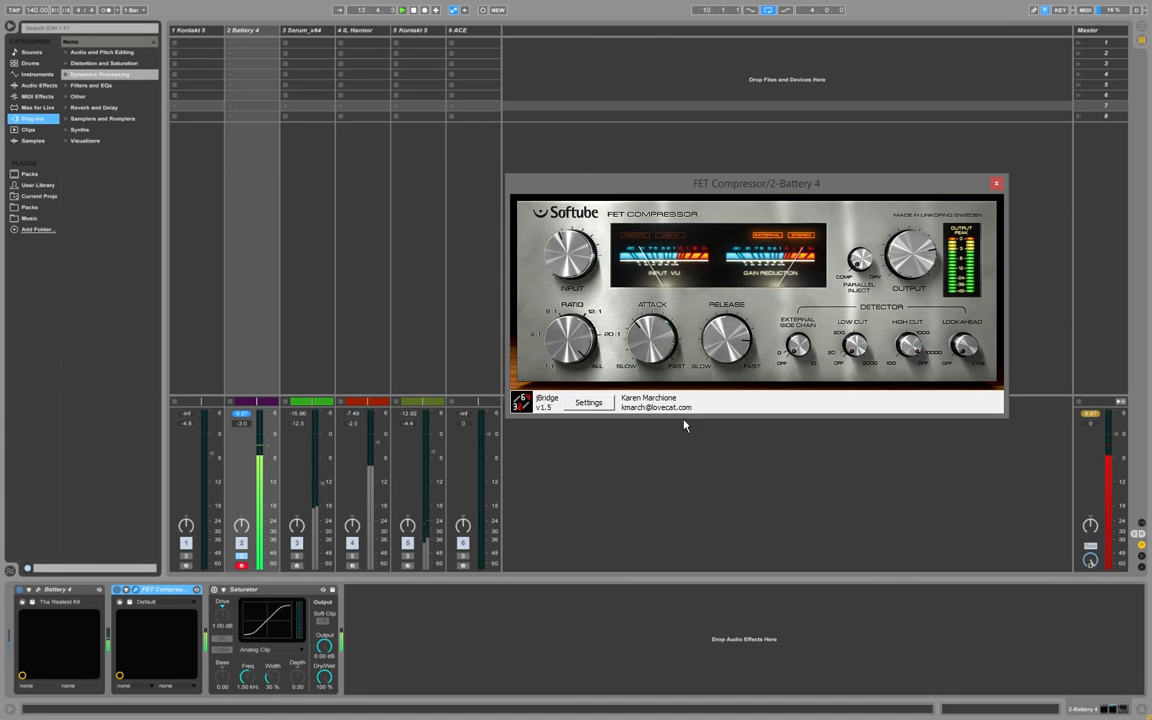
{"action": "left_click_drag", "start_coordinate": [604, 190], "coordinate": [485, 142]}
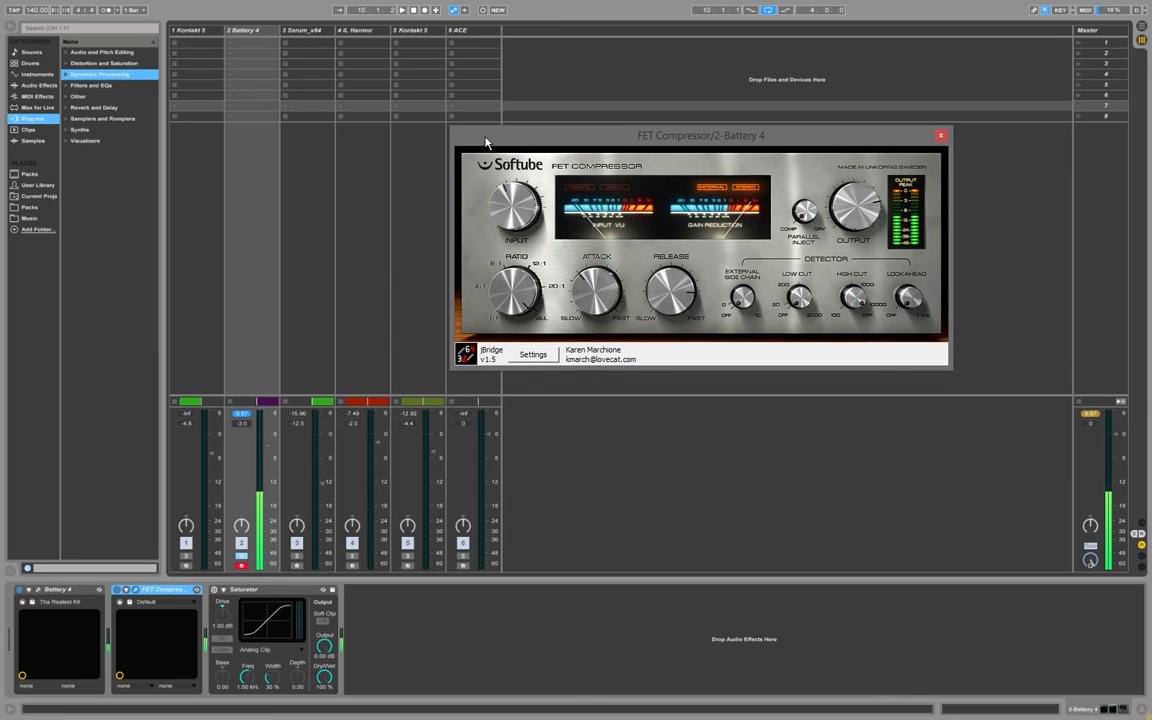
Close the FET Compressor window and delete the FET Compressor from the Battery 4 track.
{"action": "left_click", "coordinate": [250, 105]}
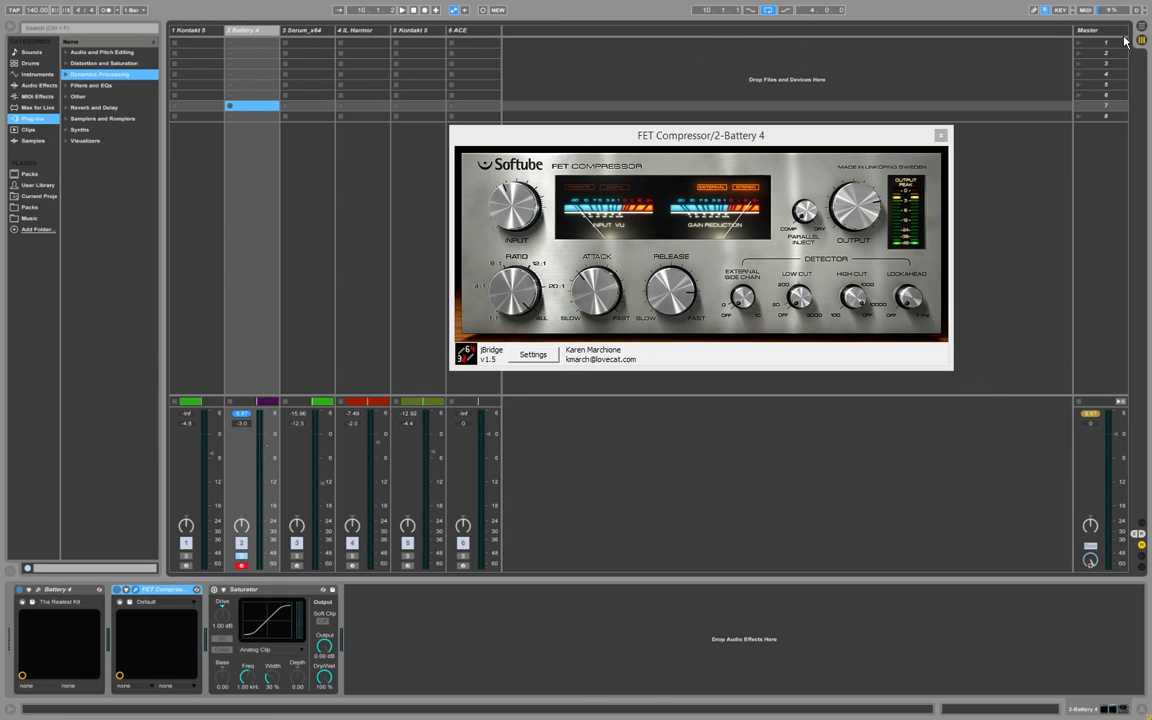
{"action": "left_click", "coordinate": [940, 136]}
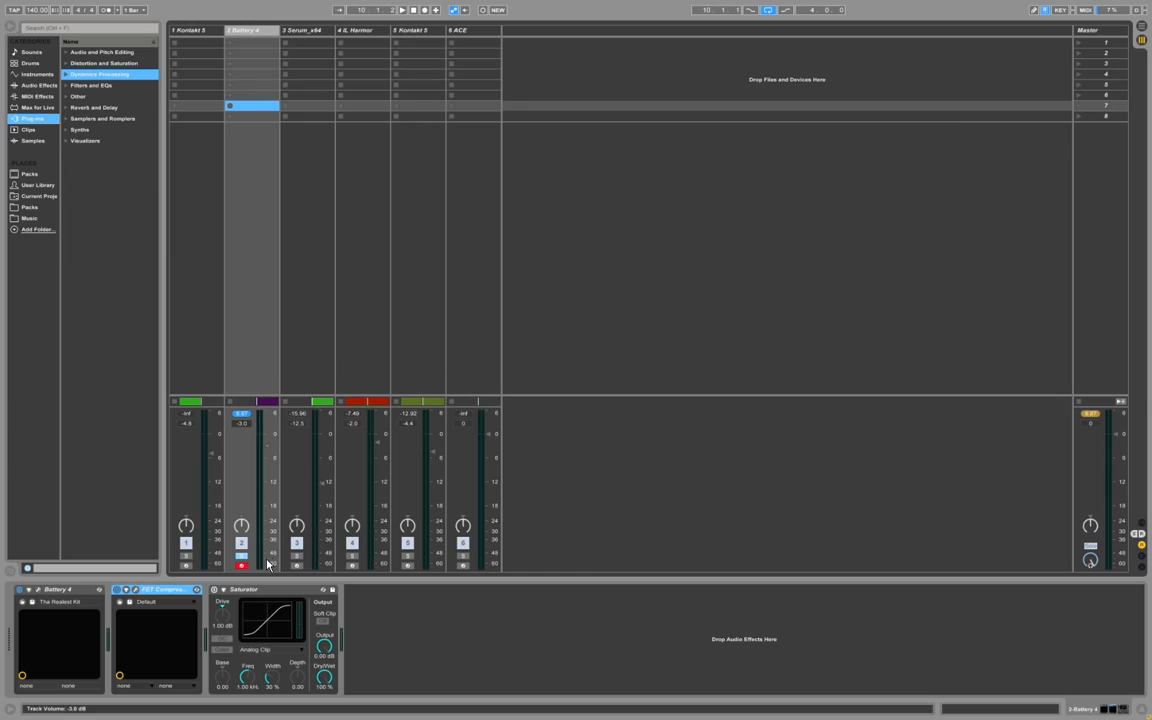
{"action": "left_click", "coordinate": [160, 589]}
{"action": "key", "text": "Delete"}
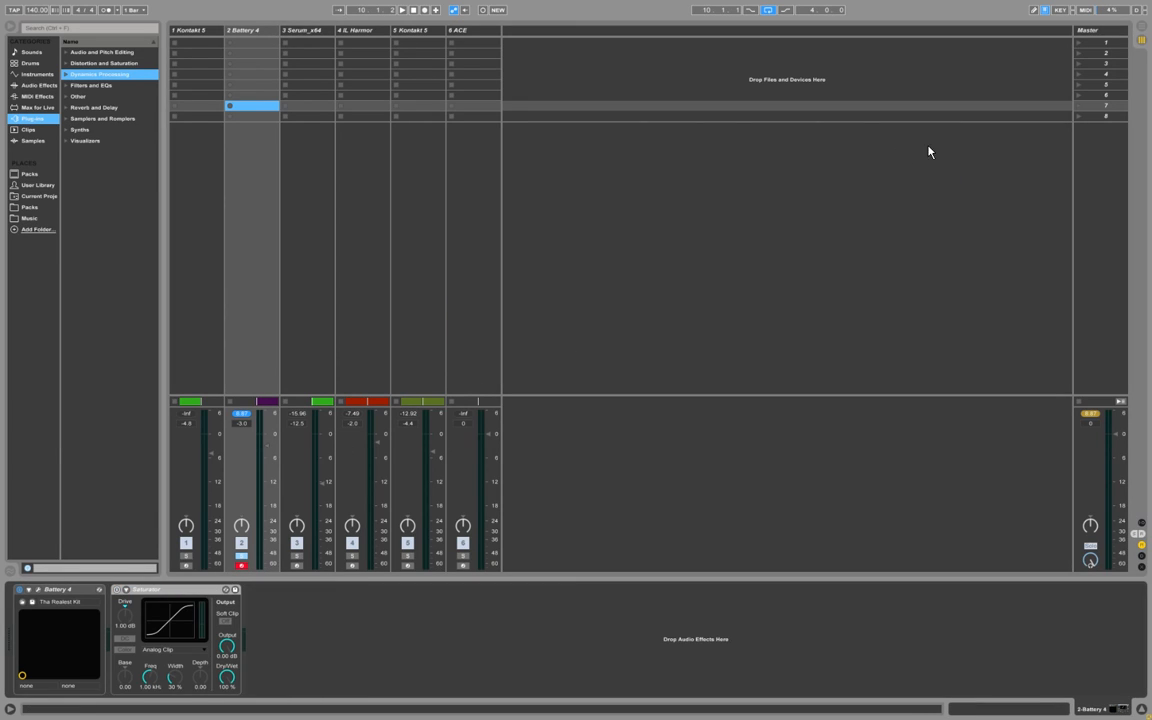
Compare the Battery 4 and Master device chains, and briefly open the first and third IL Edison windows on the Master.
{"action": "left_click", "coordinate": [1087, 31]}
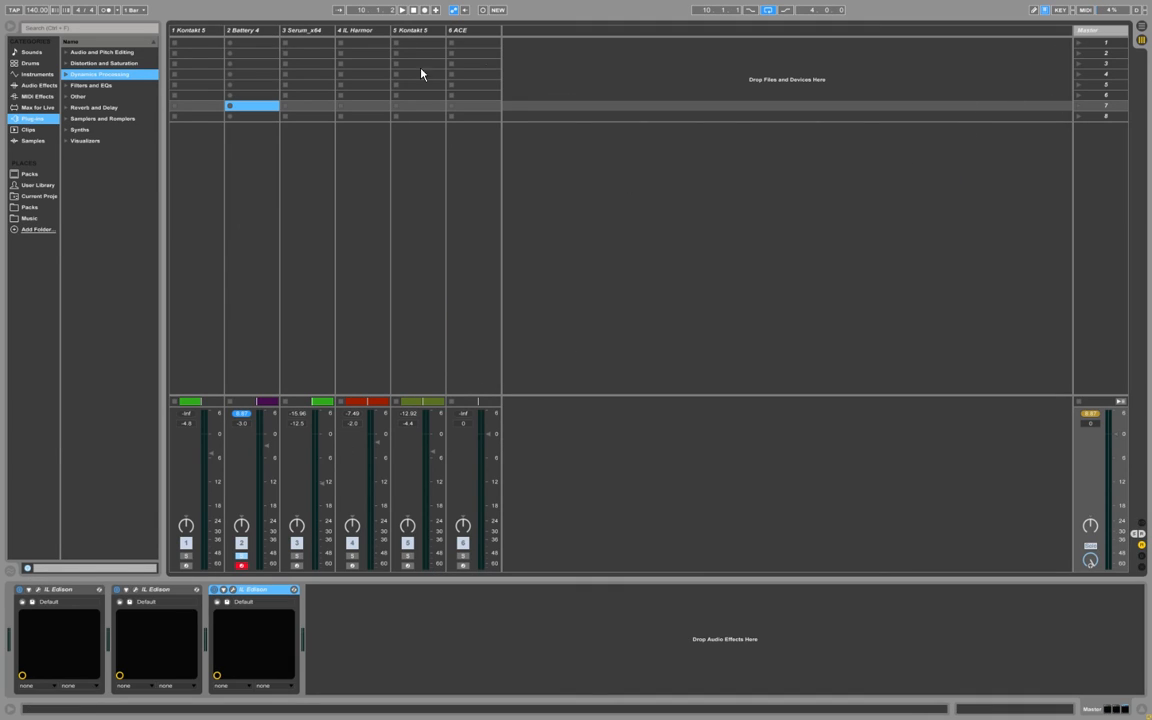
{"action": "left_click", "coordinate": [258, 31]}
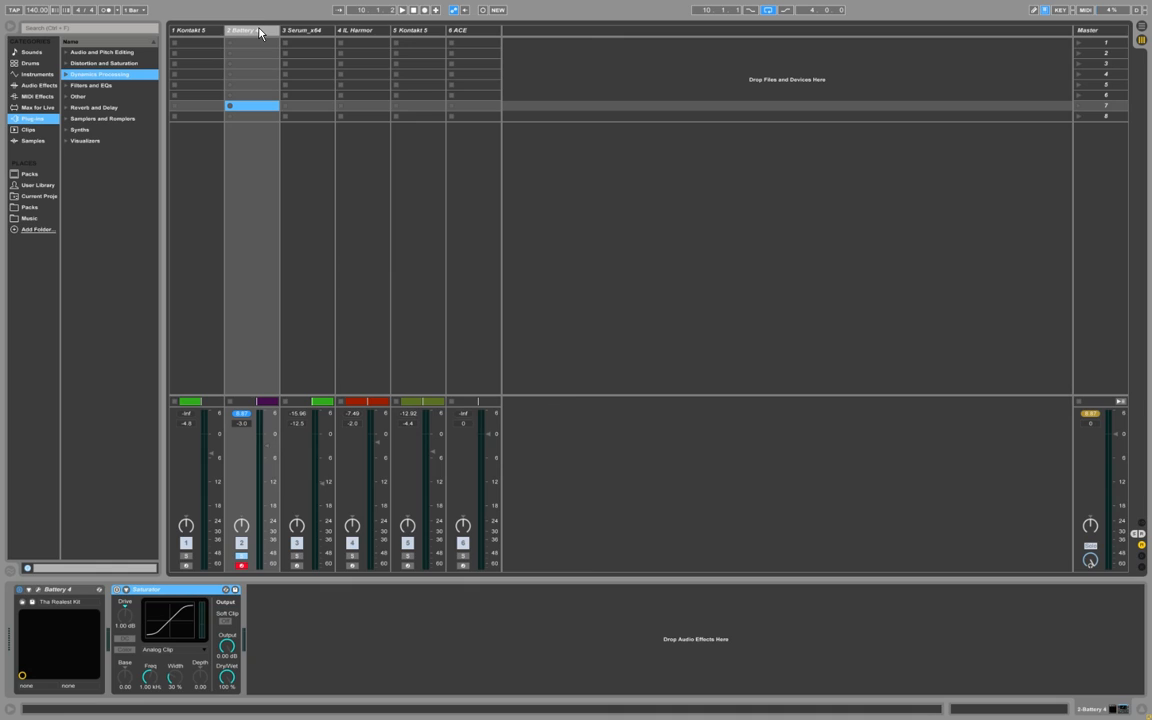
{"action": "left_click", "coordinate": [1086, 32]}
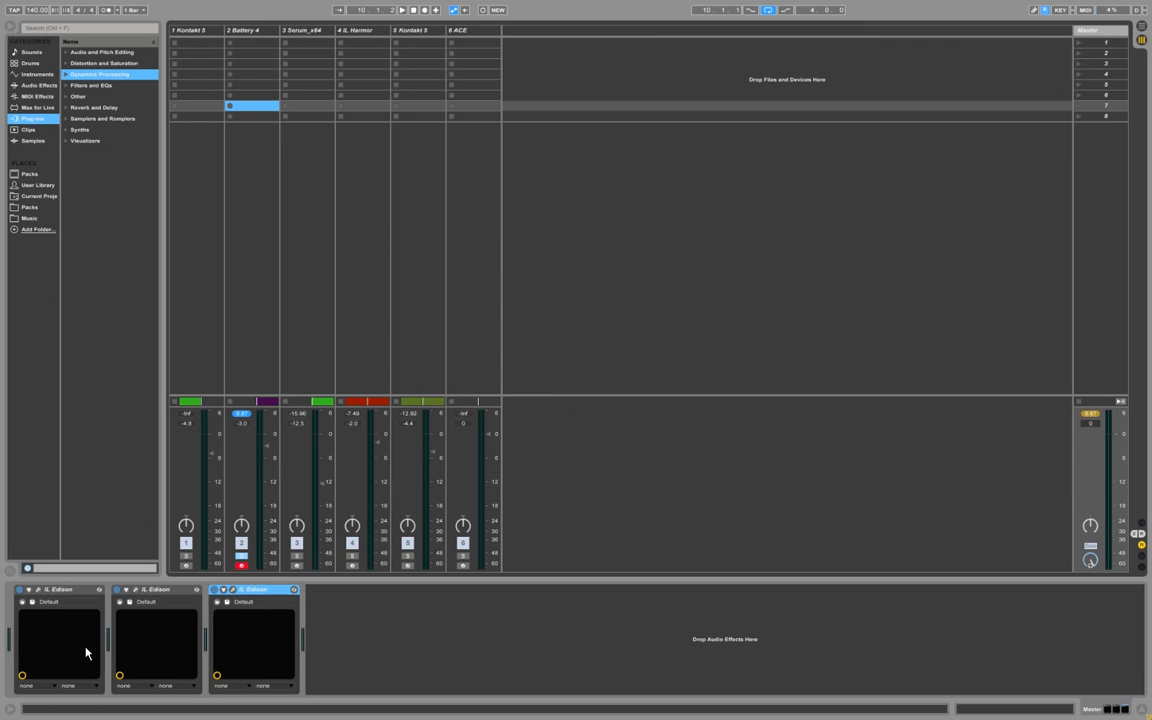
{"action": "left_click", "coordinate": [36, 591]}
{"action": "left_click", "coordinate": [36, 591]}
{"action": "left_click", "coordinate": [234, 591]}
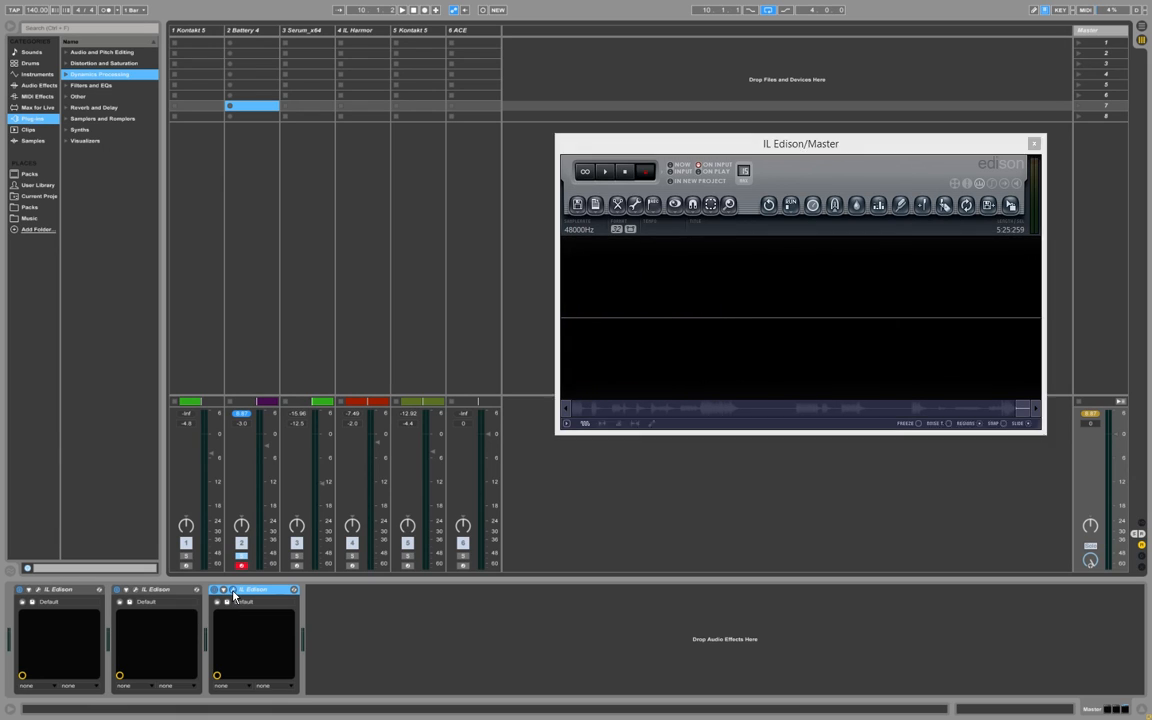
{"action": "left_click", "coordinate": [234, 591]}
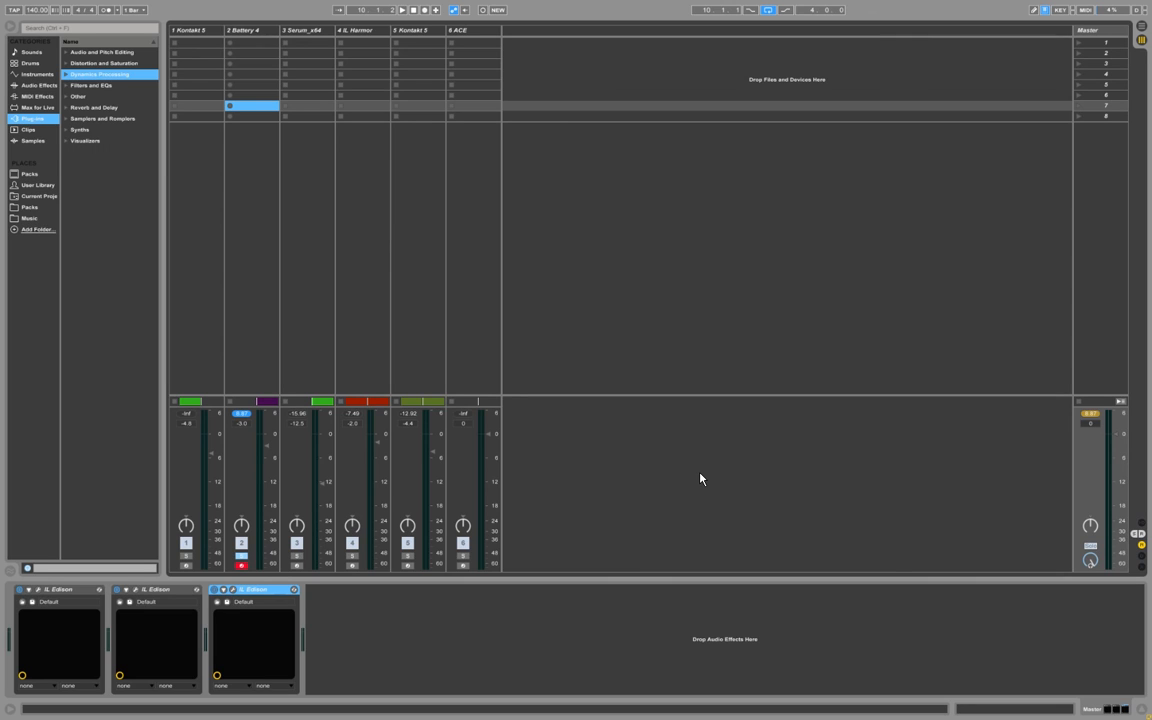
Switch to the Arrangement view and adjust the timeline to show the whole song from bar 1.
{"action": "key", "text": "Tab"}
{"action": "left_click_drag", "start_coordinate": [309, 387], "coordinate": [676, 450]}
{"action": "left_click_drag", "start_coordinate": [304, 53], "coordinate": [264, 54]}
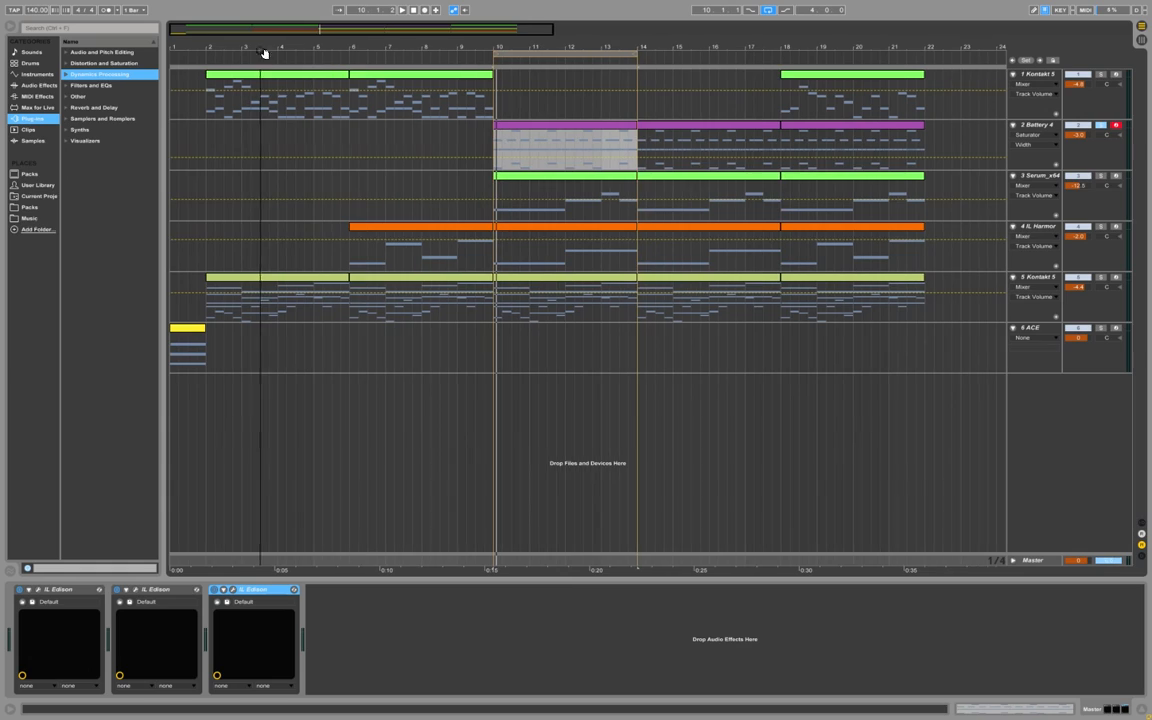